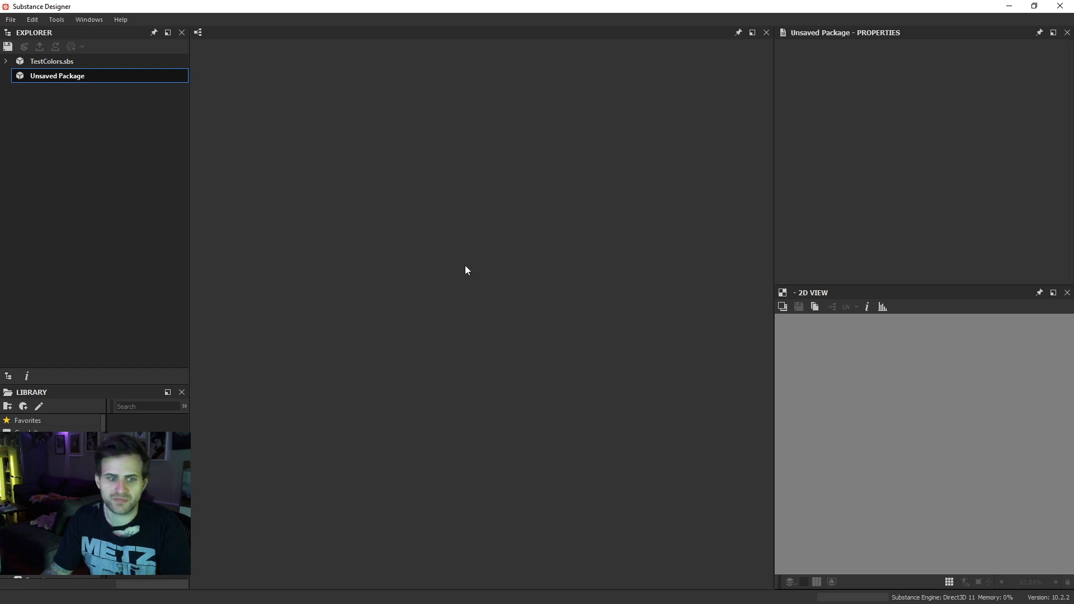
- Create a new Substance graph with the default material outputs in the unsaved package
key(ctrl+n)
click(815, 392)
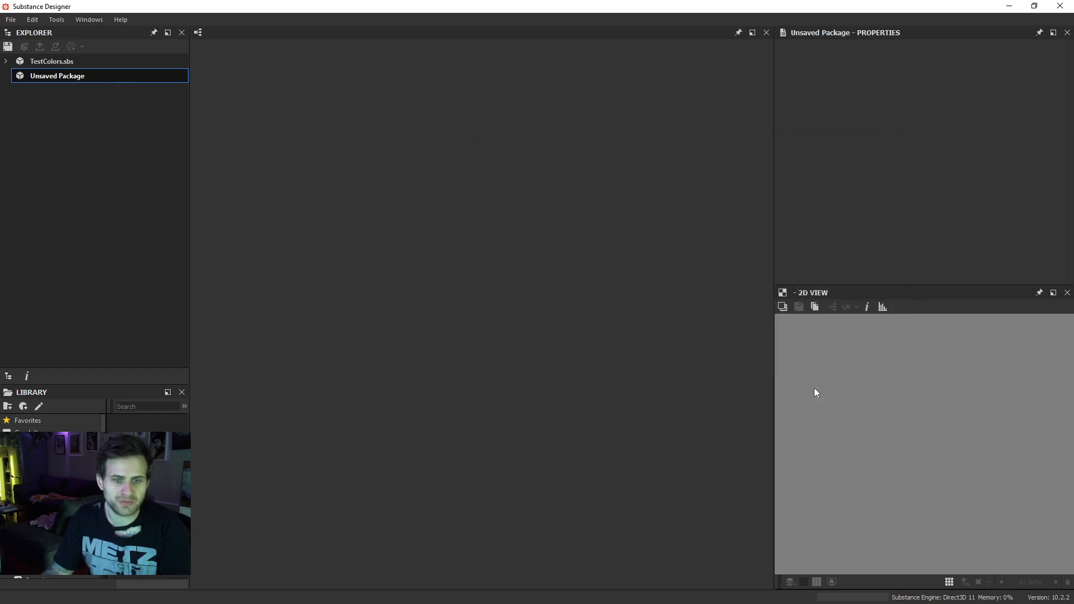
middle_drag(490, 265, 529, 267)
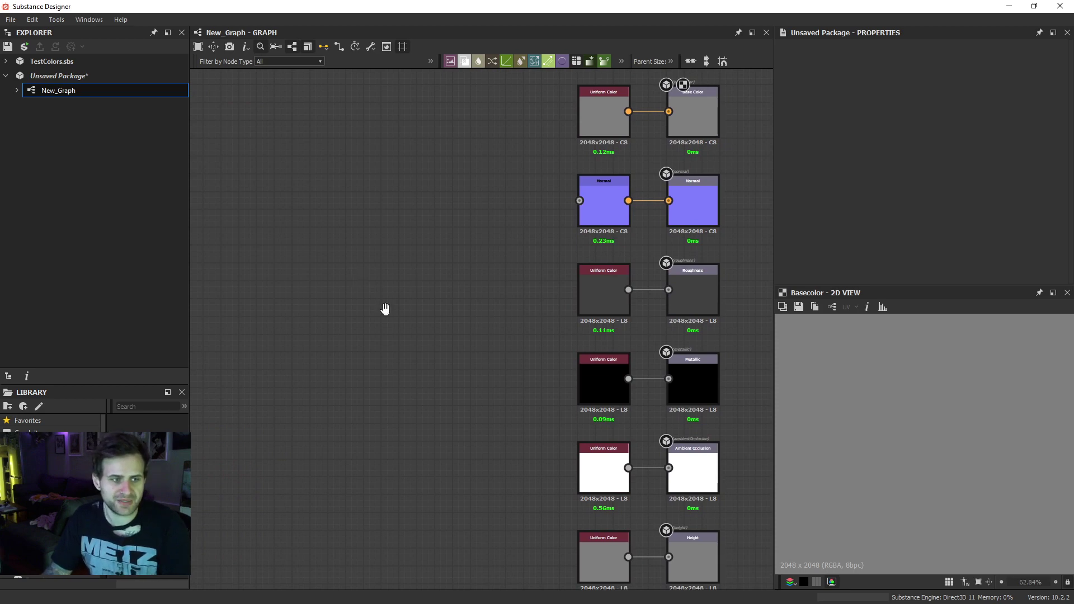
middle_drag(384, 307, 446, 345)
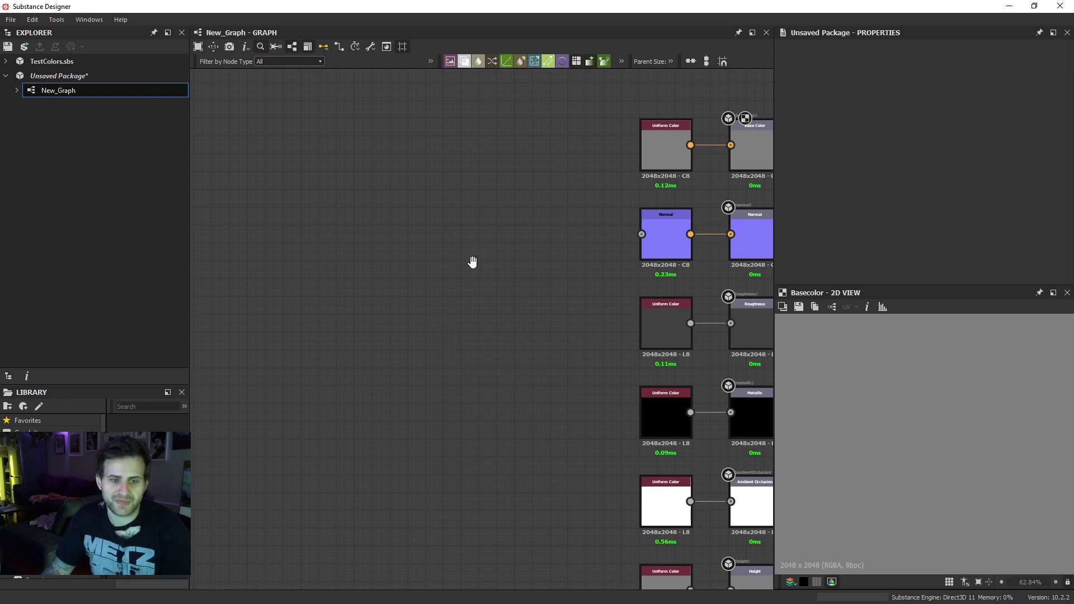
- Add a Shape node to the graph, set its pattern to Disc, and reduce its scale so the disc sits inside the tile
key(space)
text(shap)
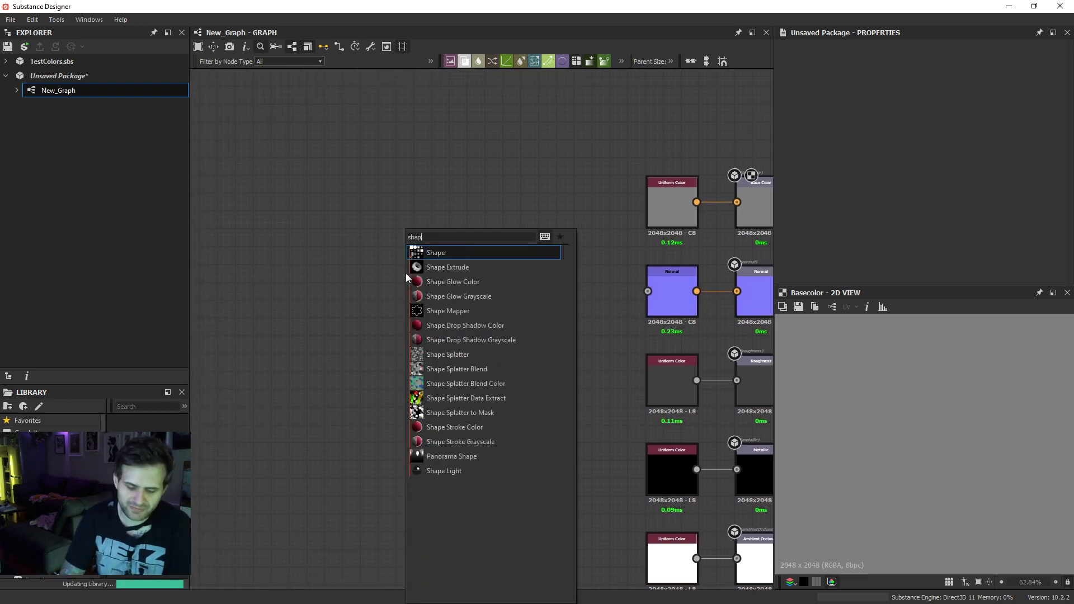
key(Return)
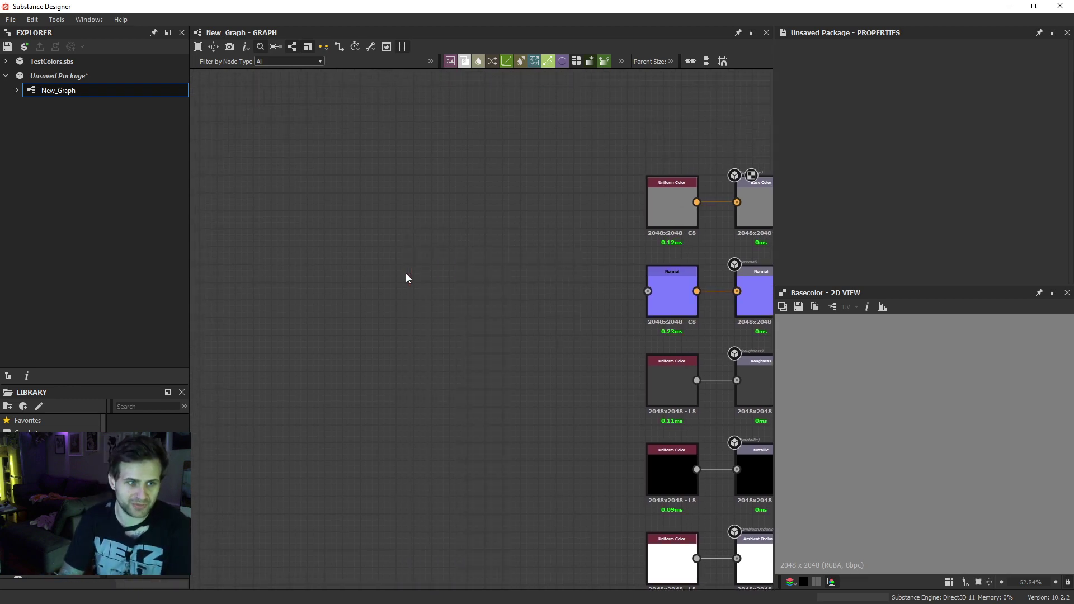
drag(405, 273, 333, 273)
scroll(950, 227, down, 5)
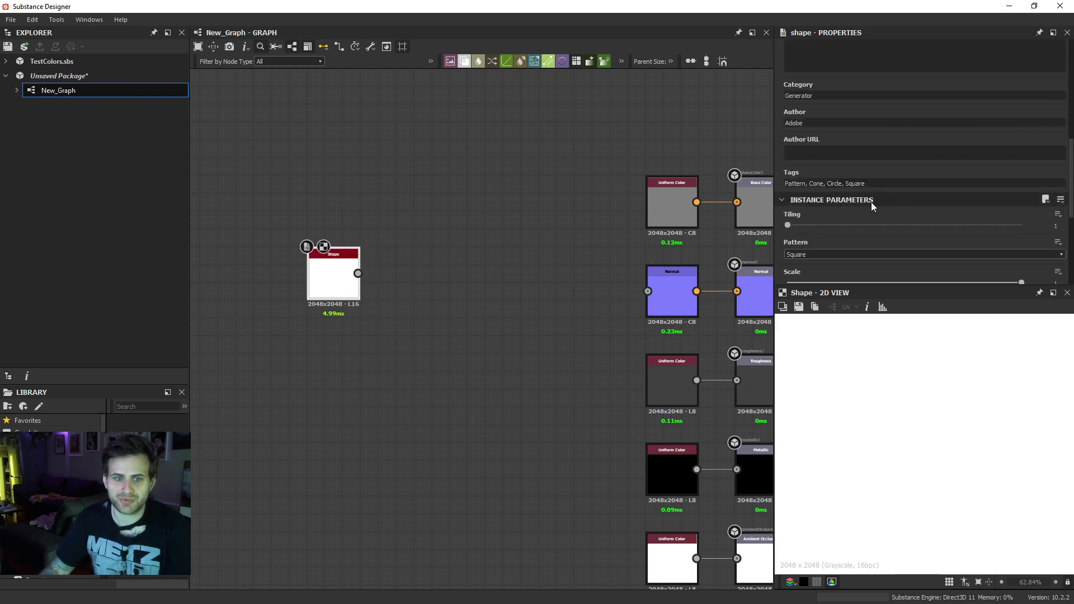
click(827, 221)
click(820, 240)
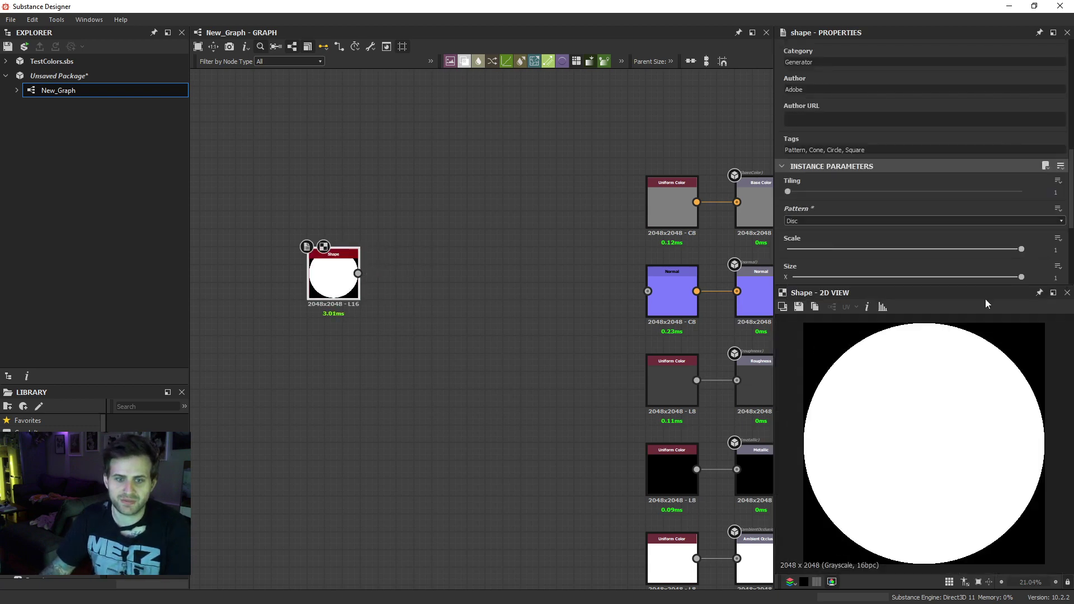
drag(1011, 249, 960, 249)
drag(317, 277, 283, 284)
- Add a Bevel node fed by the Shape node and set its distance to -0.18
key(space)
text(be)
click(343, 253)
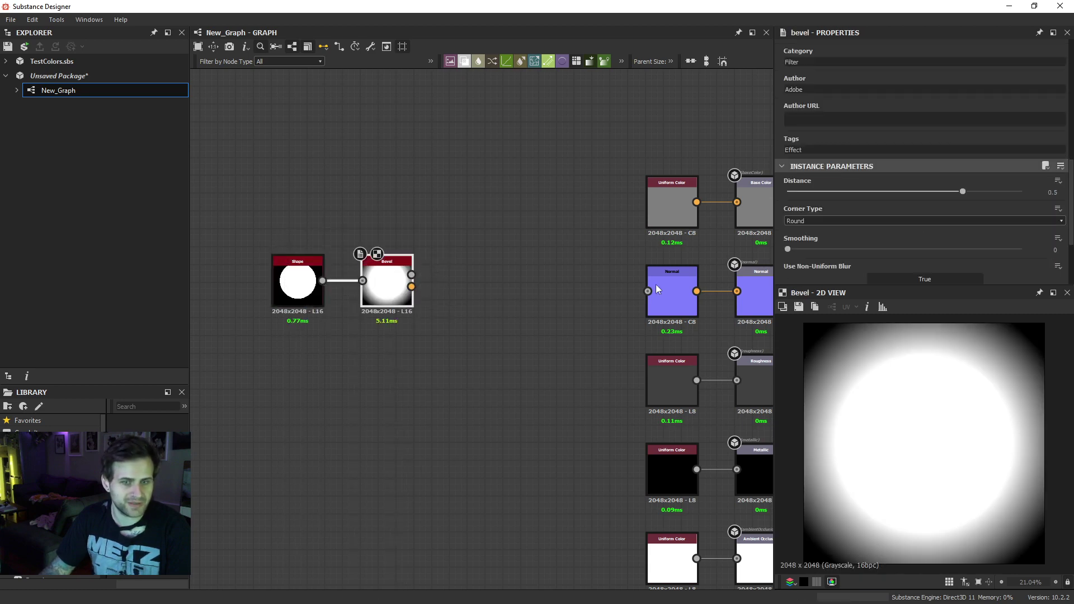
drag(964, 191, 881, 199)
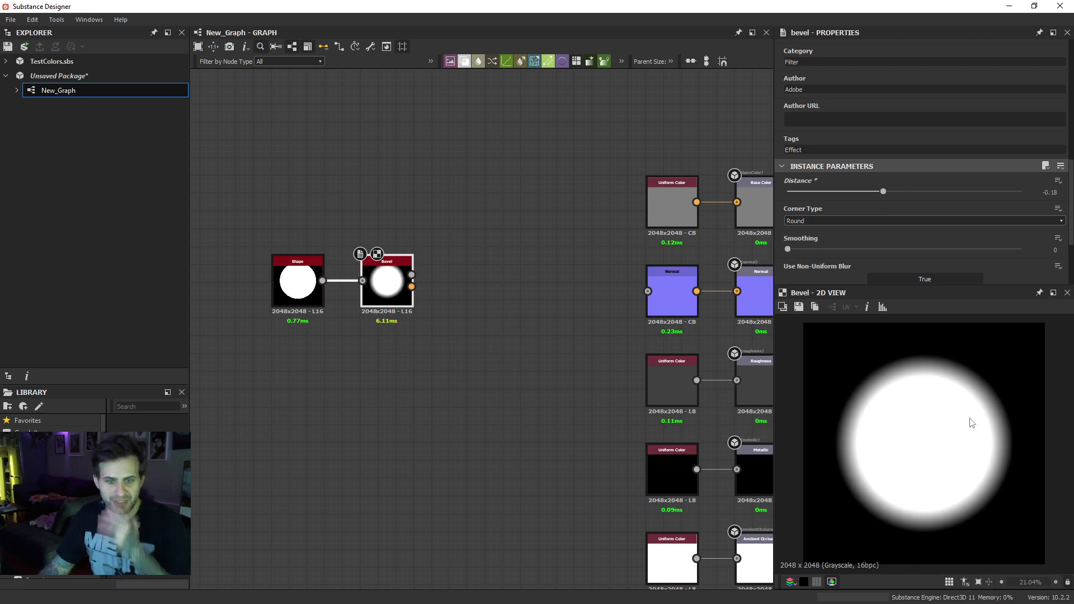
- Connect the Bevel's height output to the Normal node and set the normal intensity to 10
middle_drag(453, 286, 402, 292)
scroll(400, 291, down, 1)
drag(258, 235, 580, 305)
click(579, 304)
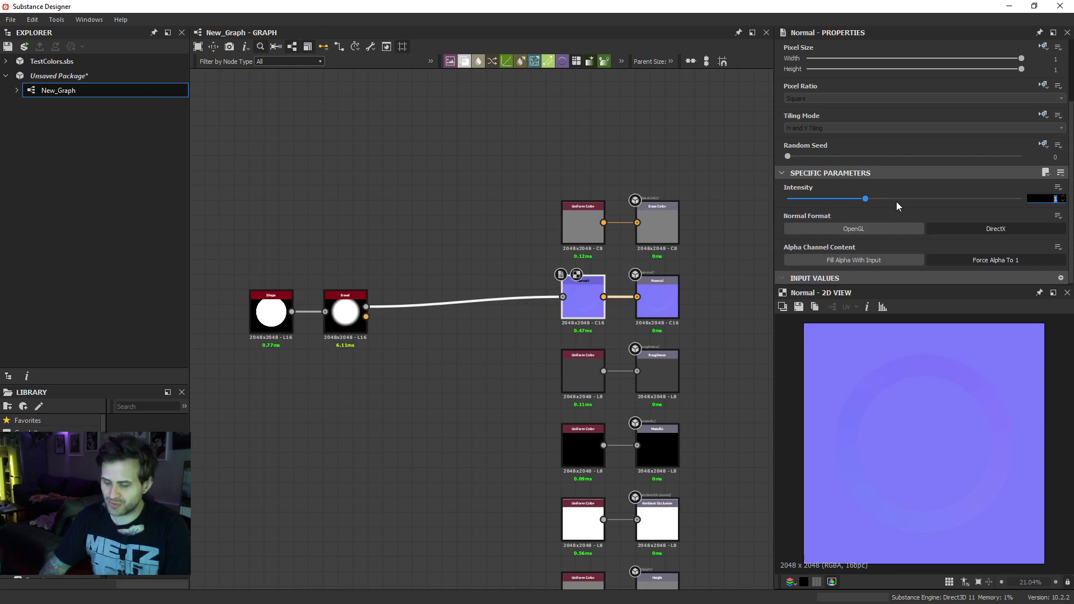
text(10)
key(Return)
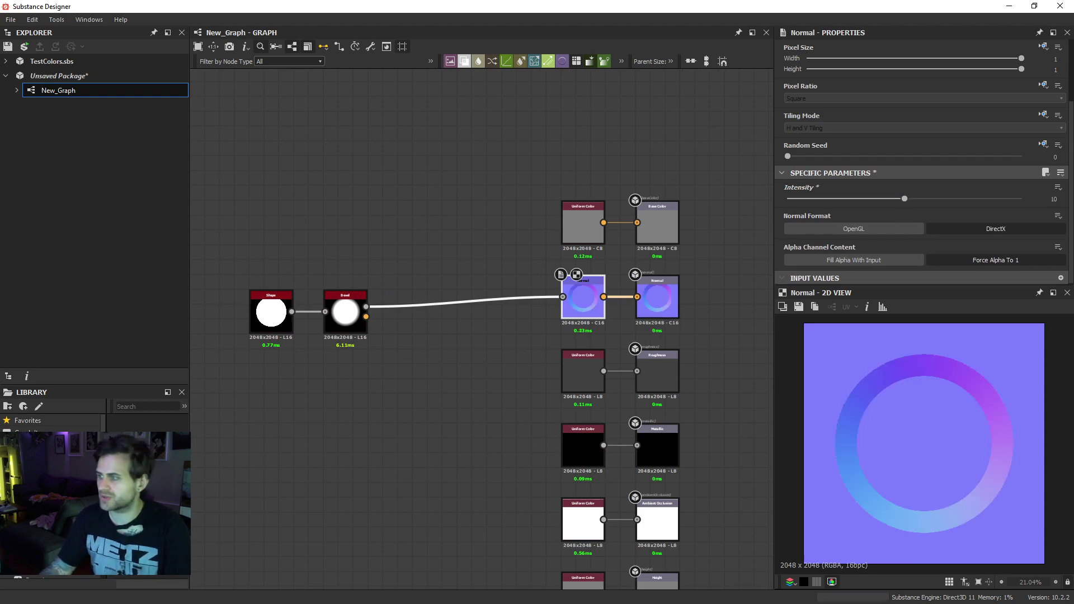
- Dock the 3D view below the graph, enlarge it, and frame the plane and the connected nodes
drag(903, 603, 722, 512)
click(829, 518)
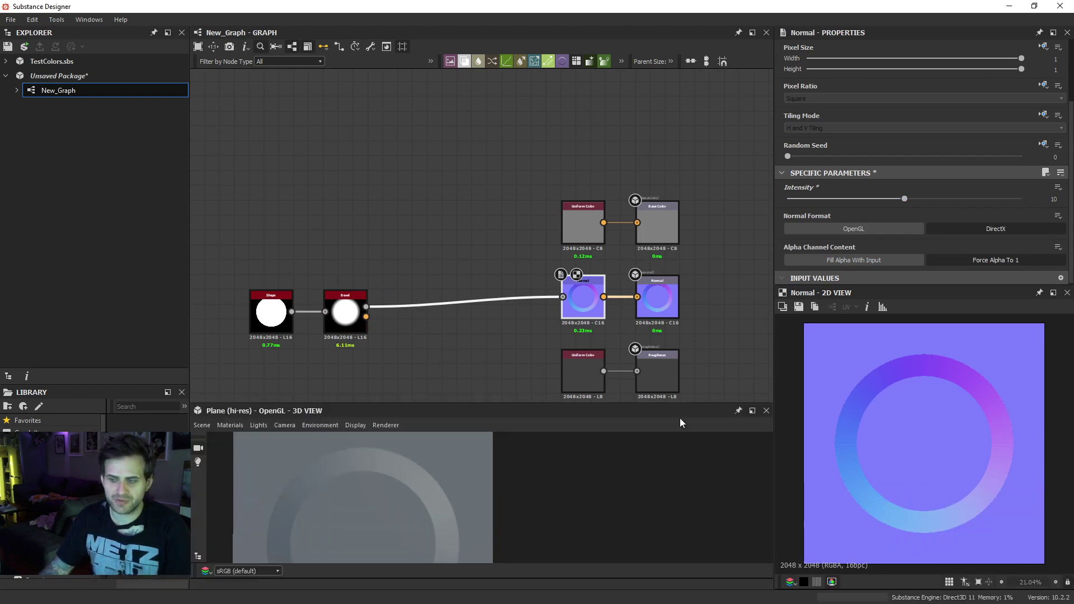
drag(682, 402, 683, 299)
drag(520, 447, 559, 399)
middle_drag(545, 457, 575, 410)
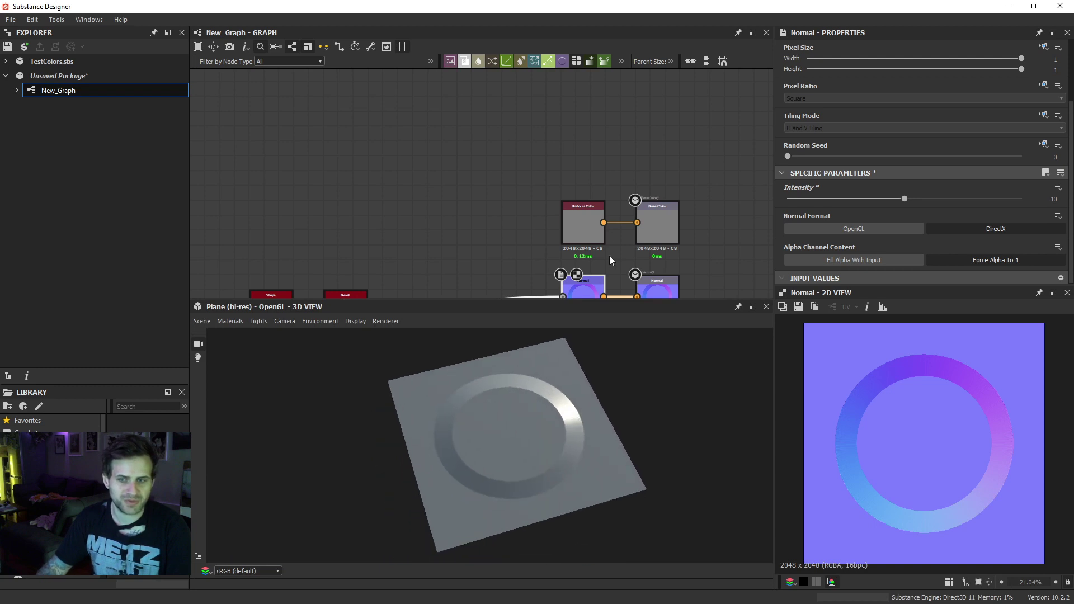
middle_drag(587, 294, 596, 214)
middle_drag(583, 284, 613, 240)
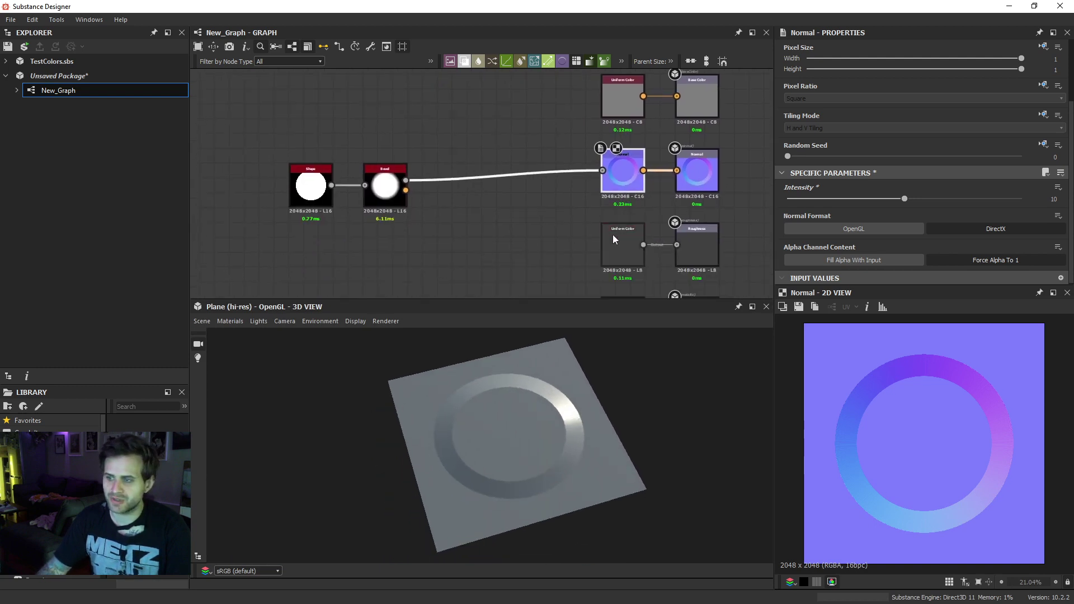
- Preview the material on the Rounded Cube mesh and switch the preview back to Plane (hi-res)
click(203, 321)
click(320, 435)
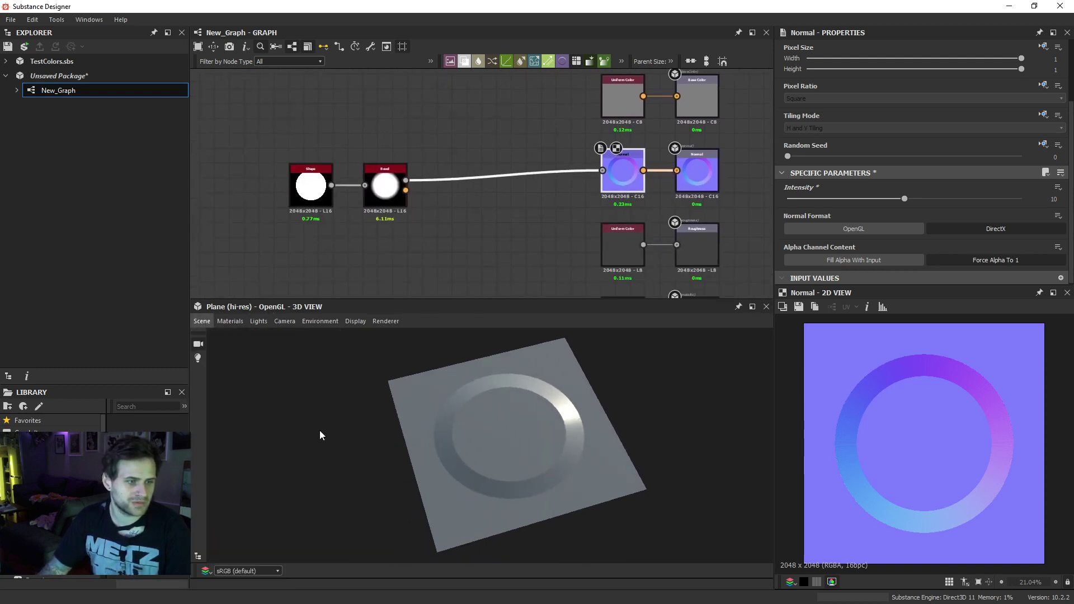
click(209, 325)
click(208, 323)
click(207, 322)
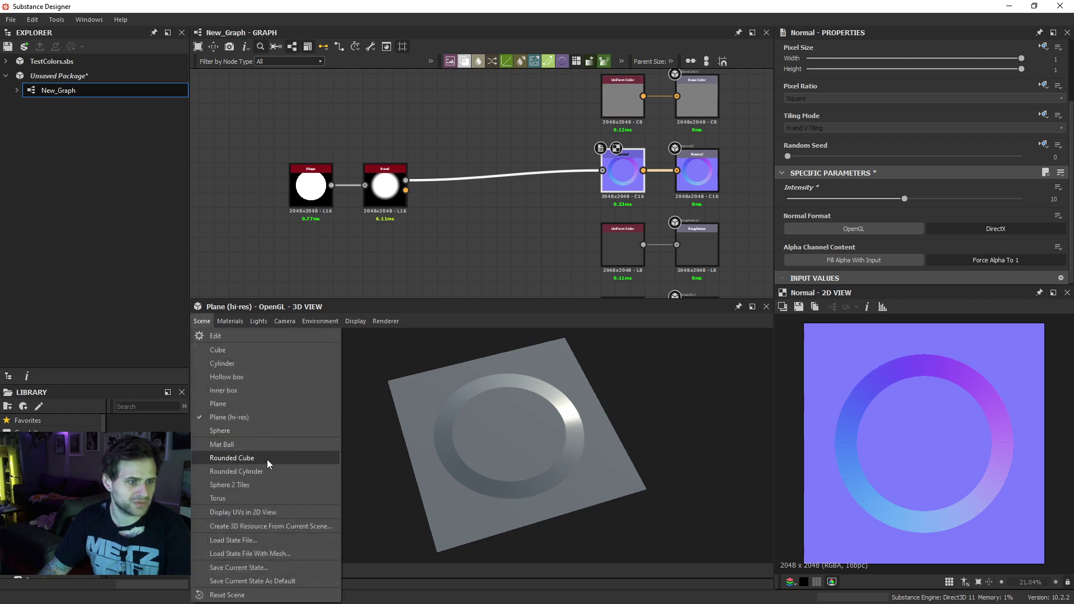
click(232, 457)
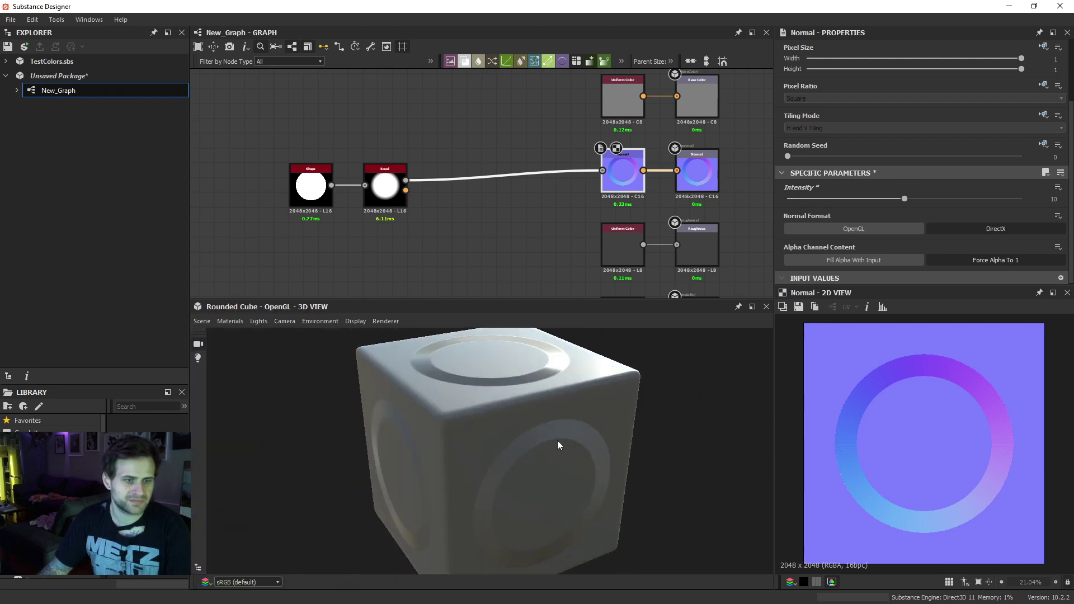
drag(557, 441, 587, 459)
click(201, 321)
click(203, 322)
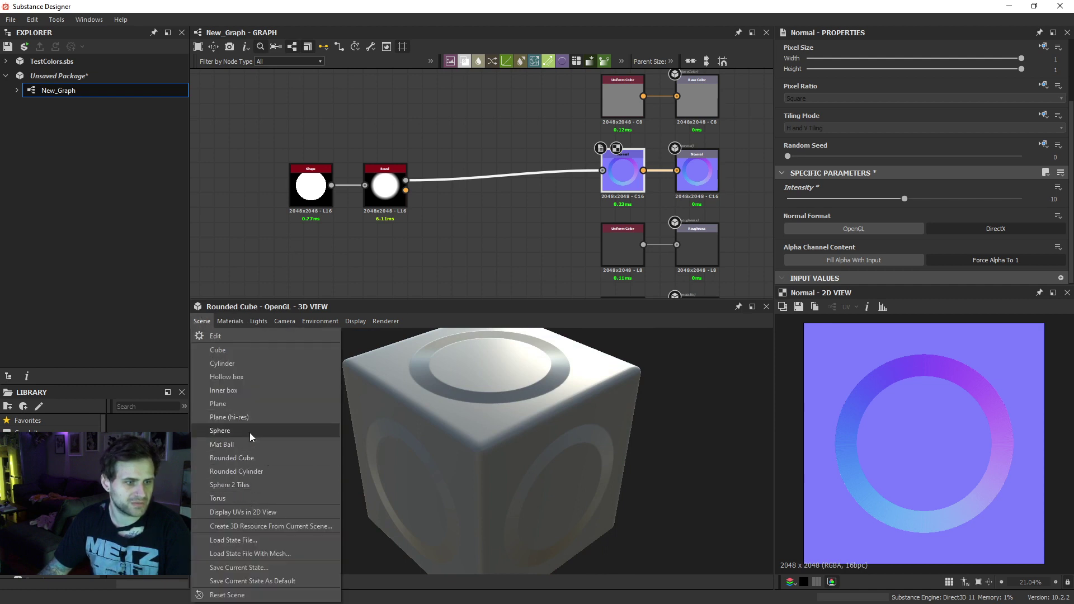
click(248, 417)
- Connect the Bevel to the Height output and add an Ambient Occlusion (HBAO) node fed by the Bevel
drag(405, 180, 640, 271)
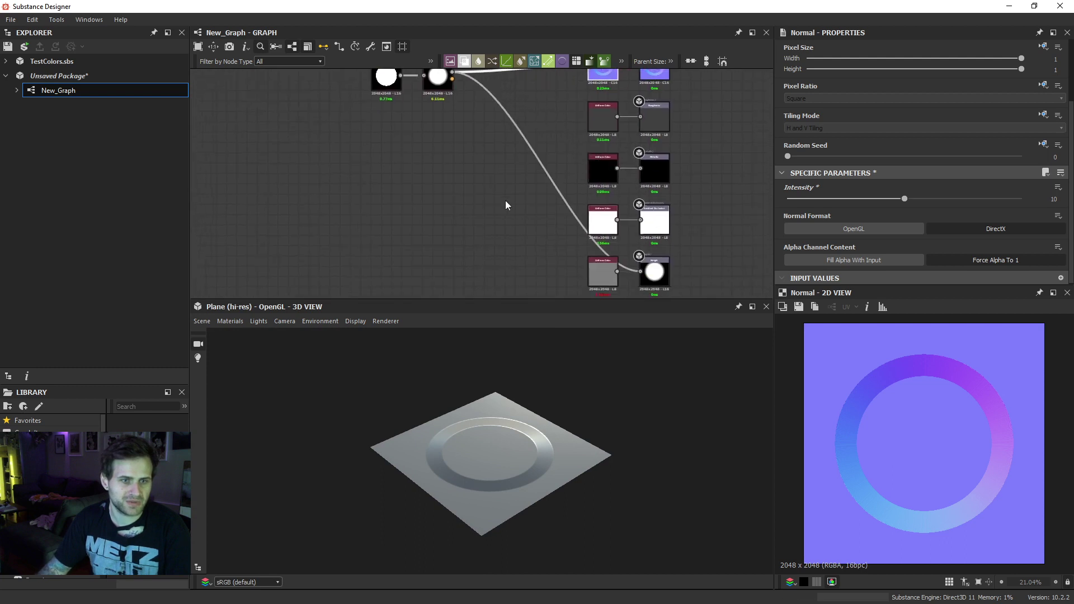
middle_drag(477, 161, 496, 209)
key(space)
text(ao)
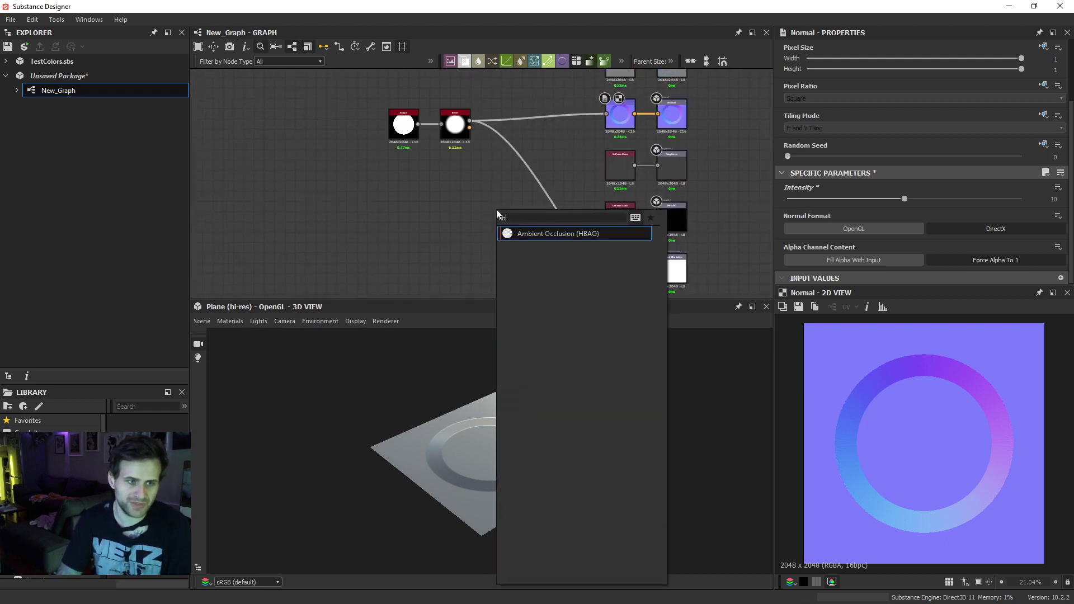
key(Return)
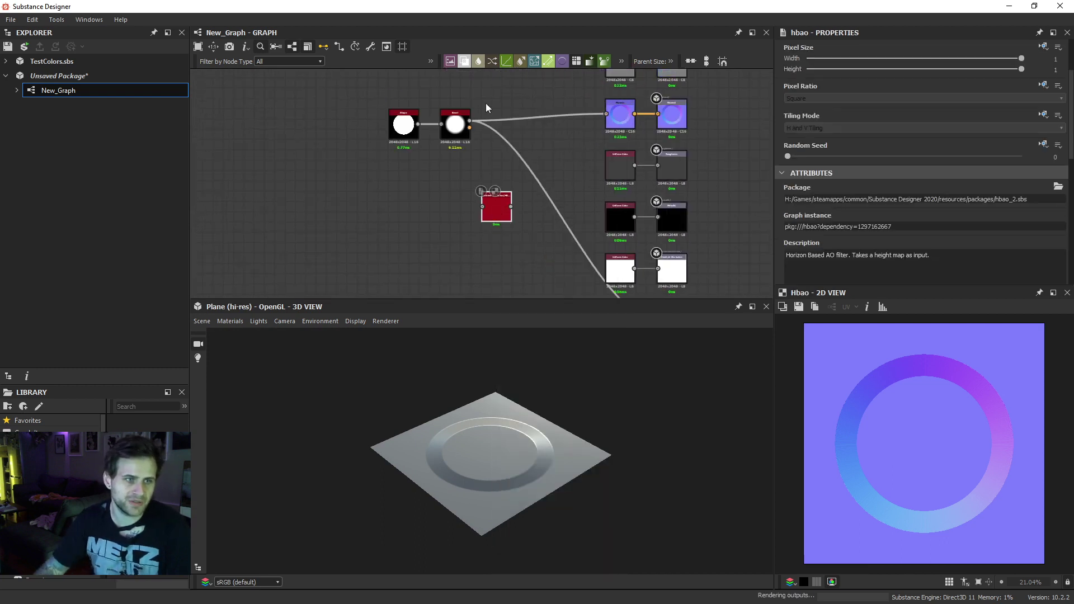
drag(503, 208, 534, 90)
middle_drag(626, 71, 615, 182)
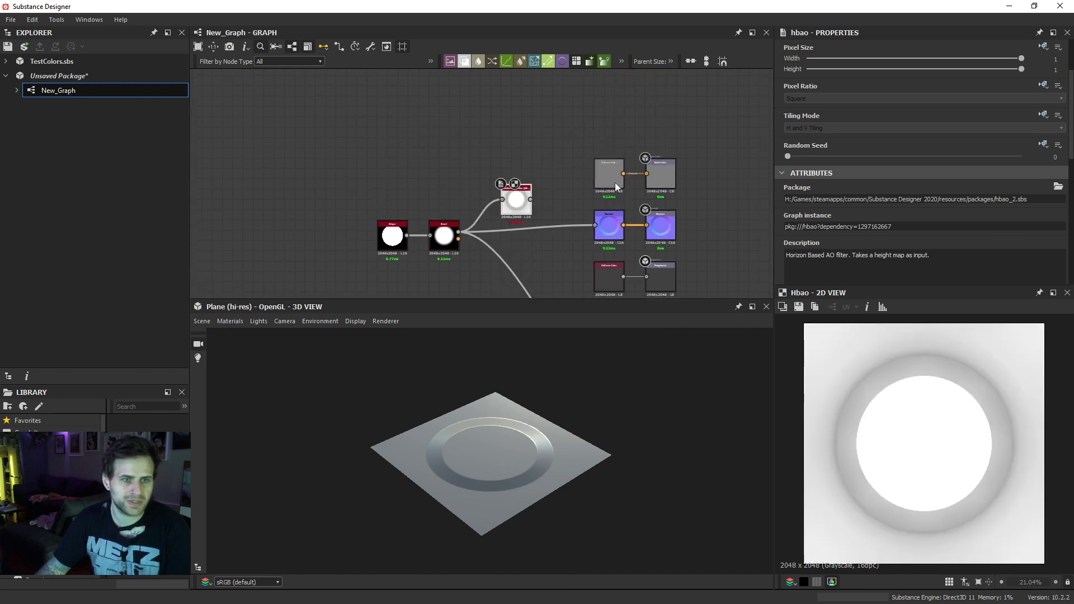
- Insert a Blend node between the base Uniform Color node and the Base Color output
drag(612, 180, 502, 150)
key(space)
key(Return)
- Add a Gradient Map after the Ambient Occlusion node and connect it to the Blend node's foreground input
middle_drag(569, 204, 569, 225)
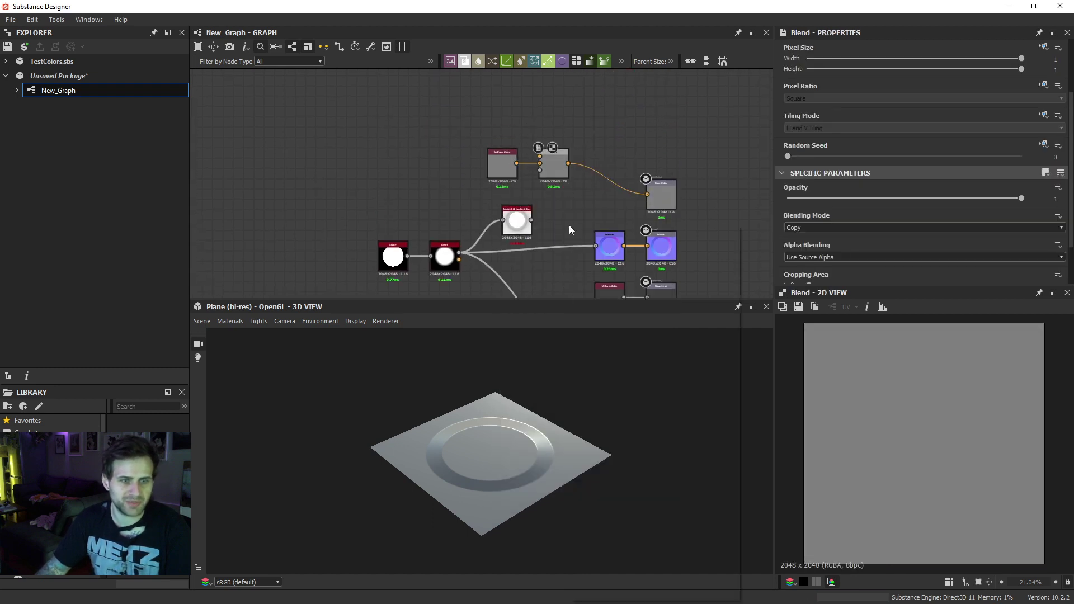
key(space)
text(gra)
click(596, 250)
drag(536, 216, 540, 157)
- Set the Blend node's blending mode to Multiply and move the Ambient Occlusion and Gradient Map nodes above the Uniform Color
click(818, 171)
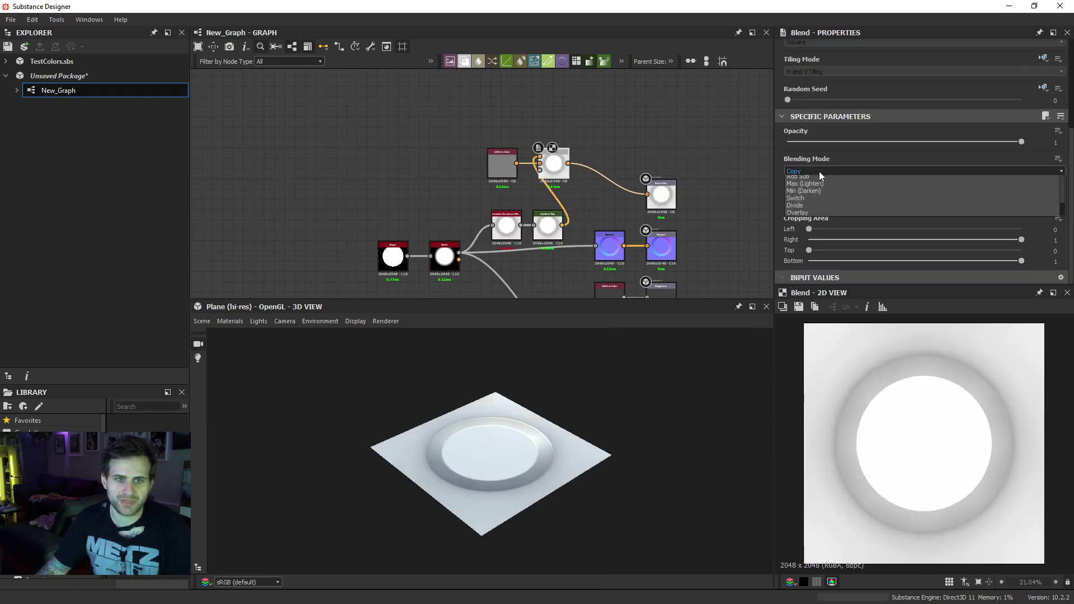
click(818, 201)
drag(494, 180, 549, 120)
- Increase the height scale of the 3D view's Default material to displace the plane
drag(545, 425, 582, 432)
click(230, 321)
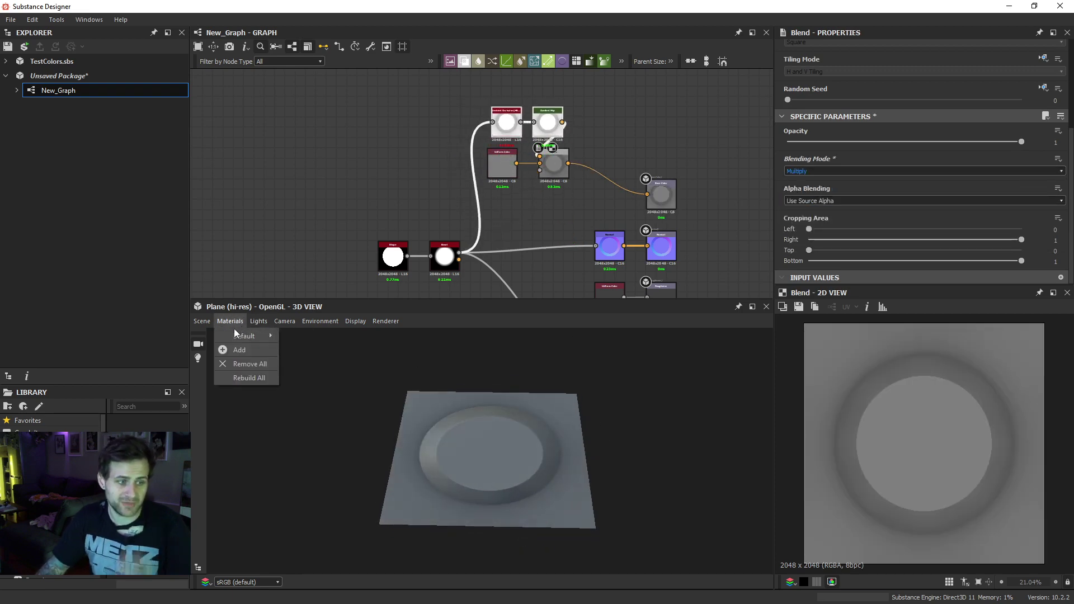
mouse_move(246, 336)
mouse_move(360, 390)
click(478, 405)
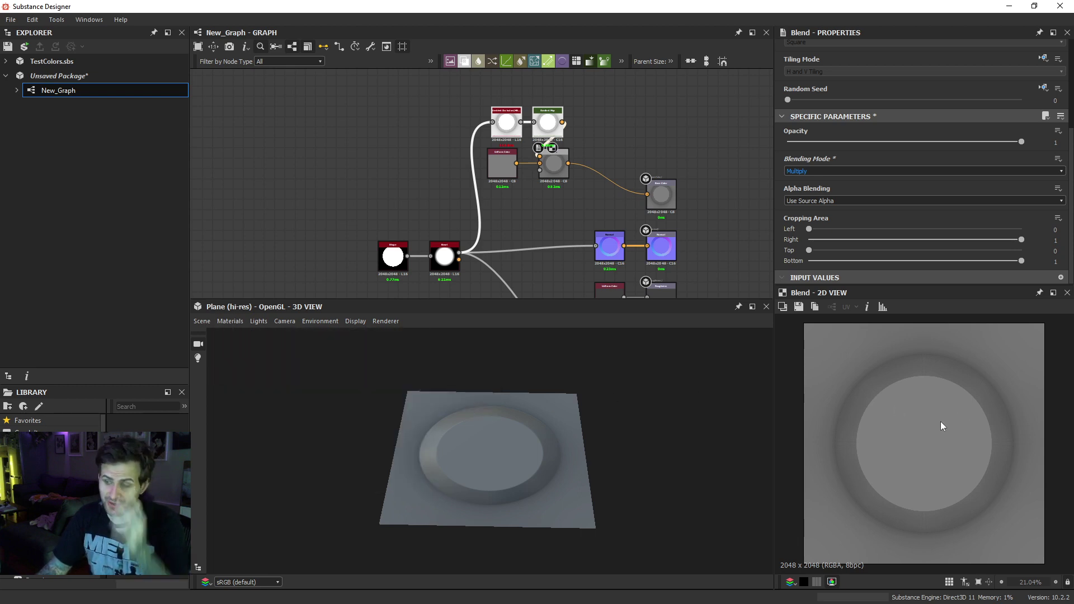
scroll(820, 190, down, 1)
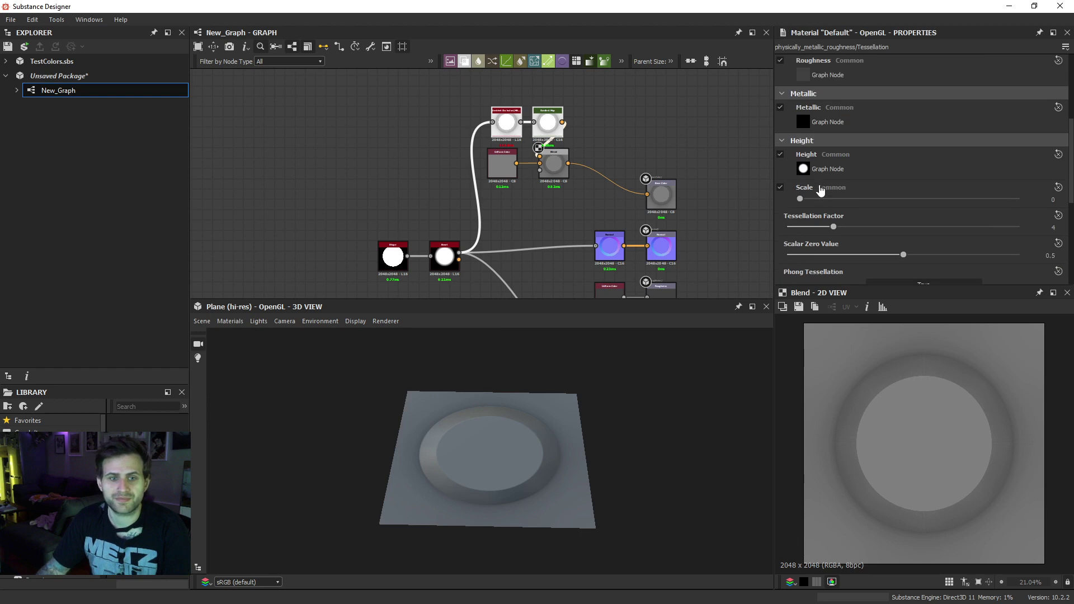
drag(806, 199, 1029, 229)
drag(452, 485, 464, 459)
- Brighten the base Uniform Color to a value of 0.75 and display the Blend node's result
click(502, 165)
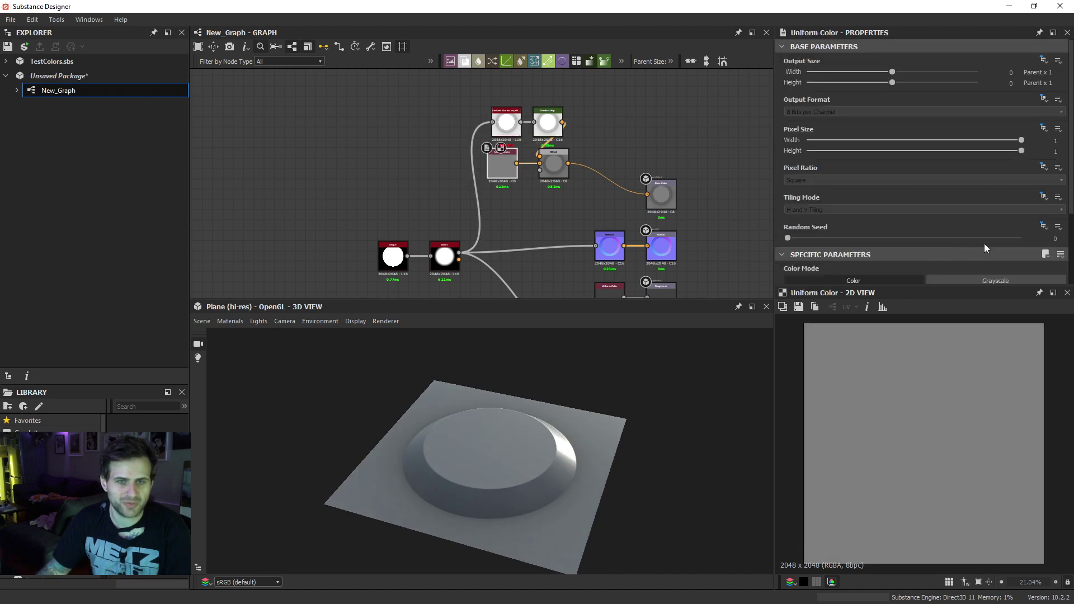
scroll(984, 243, down, 3)
drag(943, 250, 971, 250)
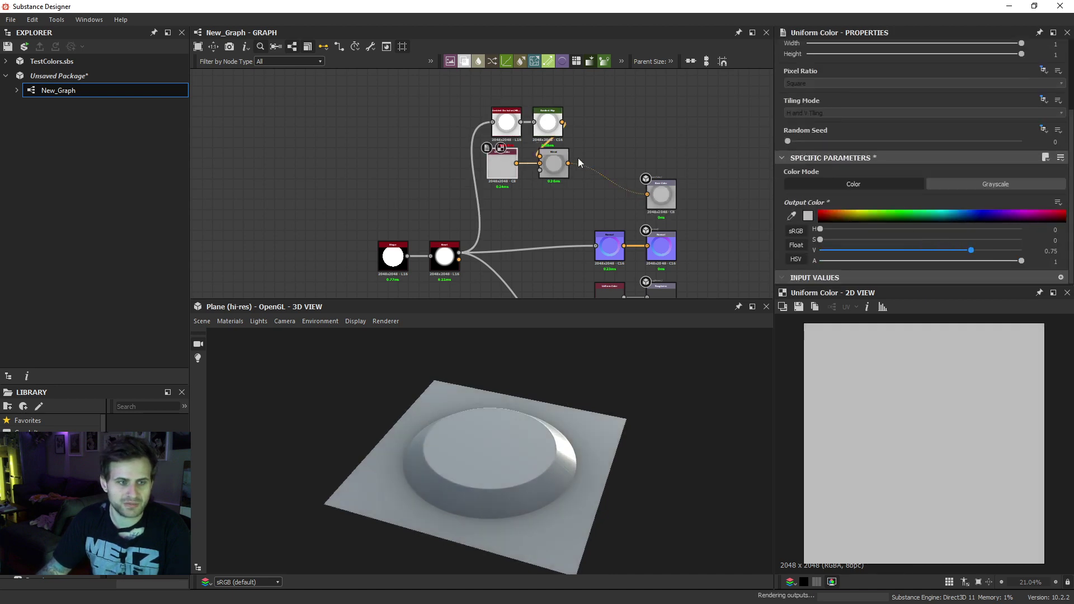
double_click(555, 162)
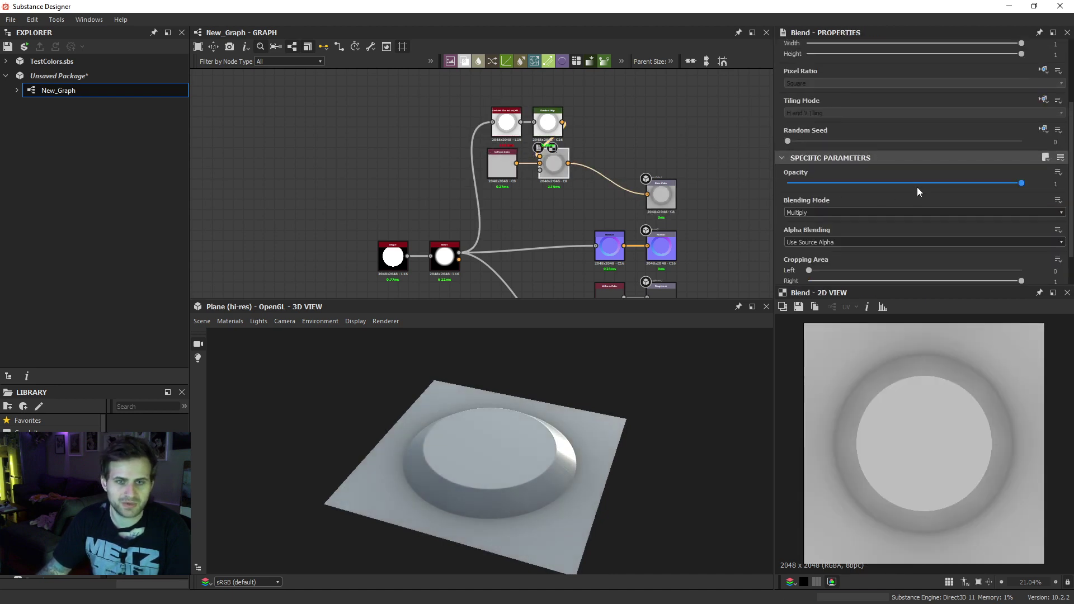
- Set the height depth of the Ambient Occlusion (HBAO) node to 0.27
click(506, 123)
scroll(872, 241, up, 4)
scroll(829, 235, down, 3)
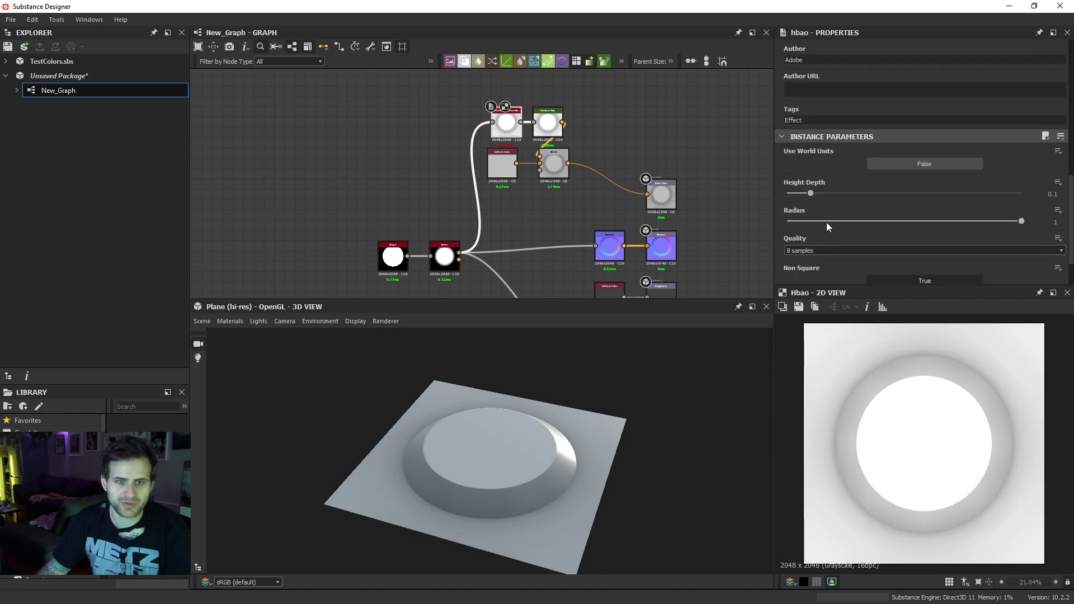
click(892, 167)
click(878, 166)
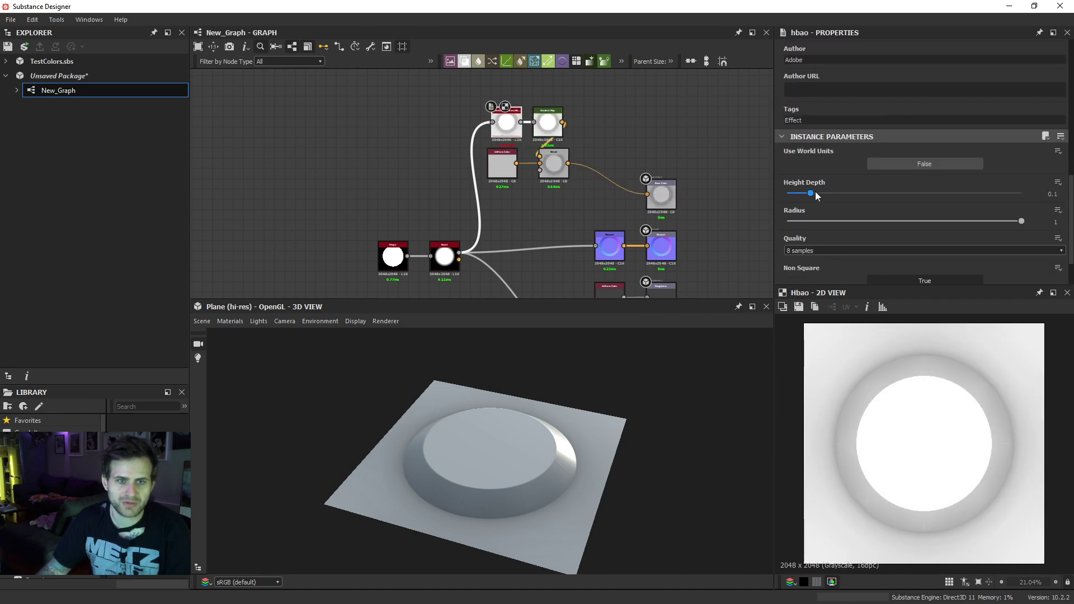
drag(816, 194, 848, 193)
- Move the shape, bevel, occlusion, colour and blend nodes as a group farther from the output nodes
middle_drag(487, 142, 528, 165)
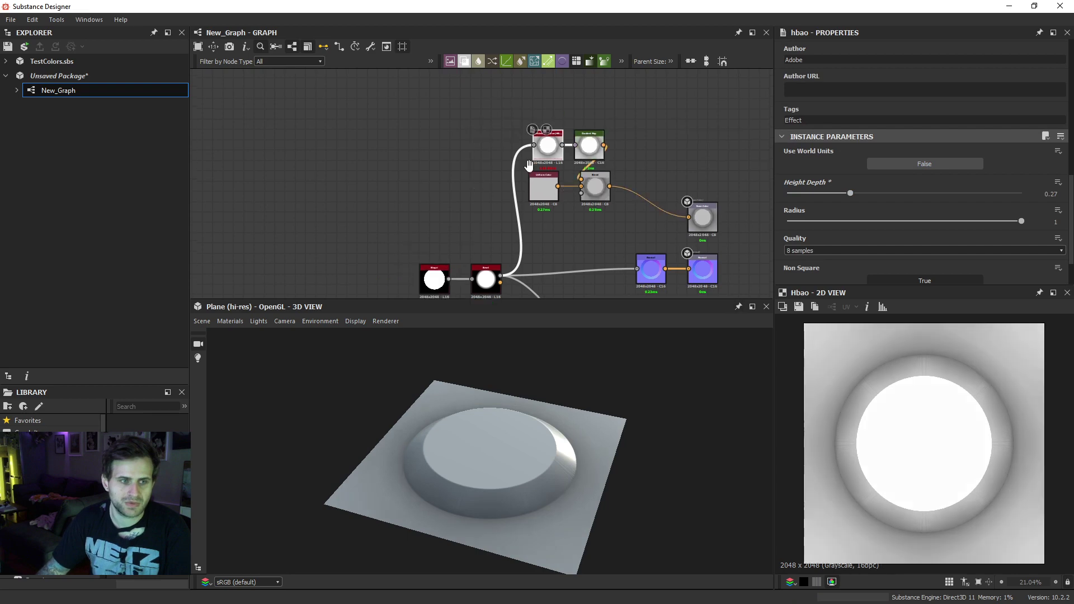
scroll(538, 163, down, 1)
drag(454, 149, 596, 284)
drag(588, 183, 548, 182)
- Add a second Normal node in the free space between the Blend node and the existing Normal node
click(579, 227)
key(space)
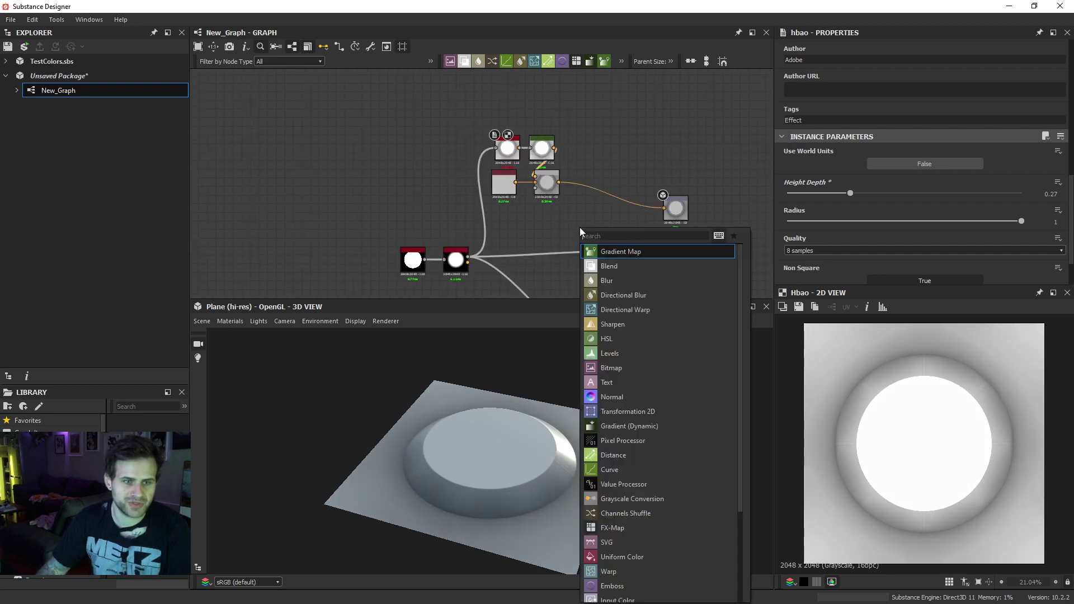
text(normal)
key(Return)
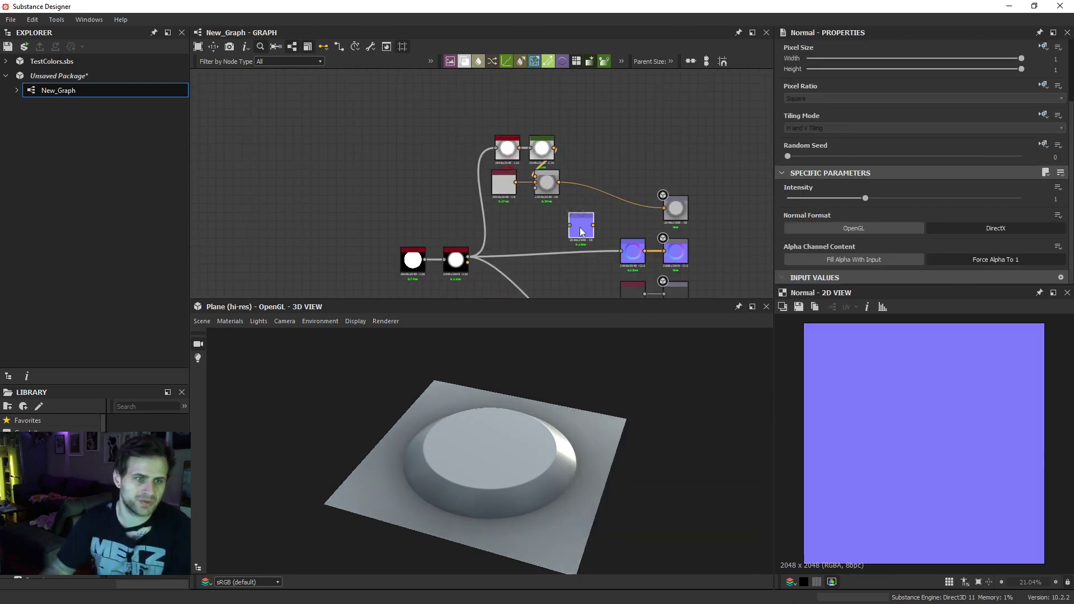
- Feed the disc Bevel's height into the second Normal node and add a Curvature Smooth node after it
drag(470, 259, 517, 232)
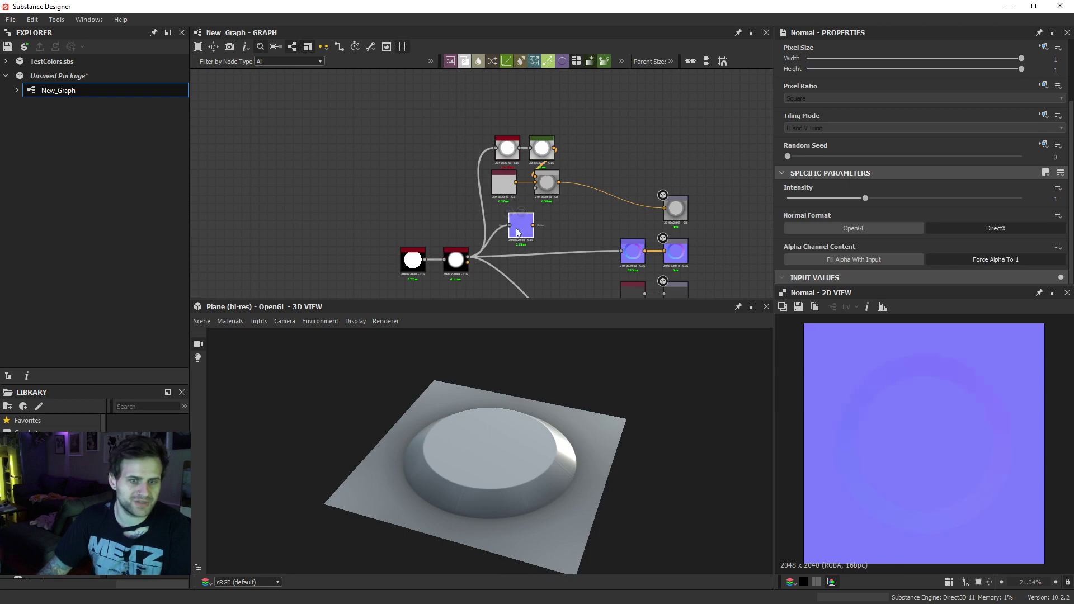
key(space)
text(curva)
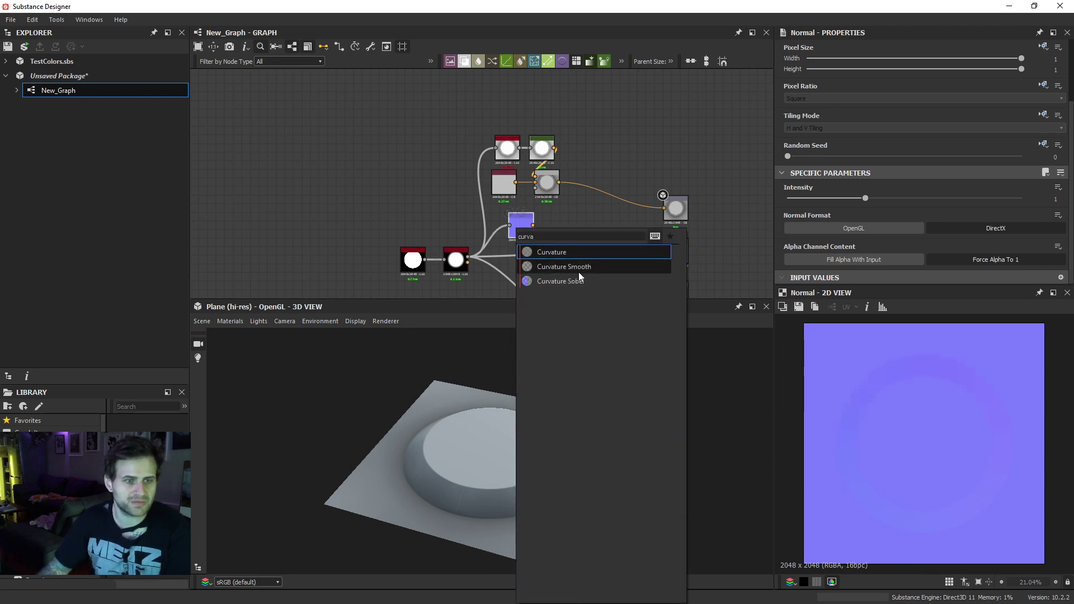
click(580, 271)
- Set the intensity of the Normal node feeding Curvature Smooth to 10
double_click(518, 227)
click(891, 198)
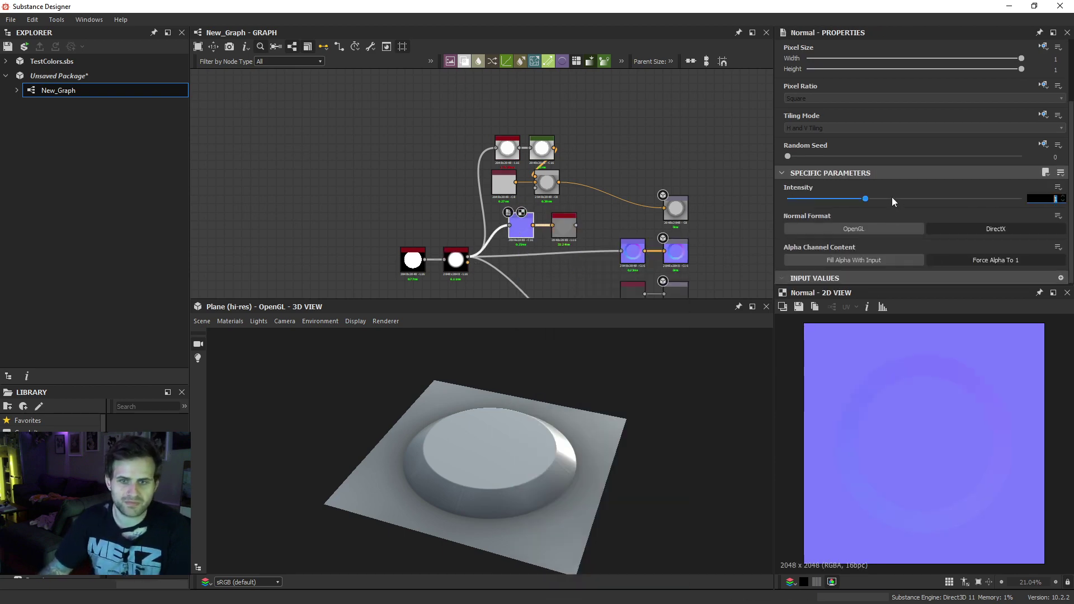
text(10)
key(Return)
- Add a second Blend node fed by the occlusion Blend, and rearrange the occlusion, colour and curvature nodes to make room
drag(477, 117, 591, 210)
double_click(565, 227)
key(space)
click(629, 250)
drag(516, 207, 568, 234)
drag(567, 230, 534, 213)
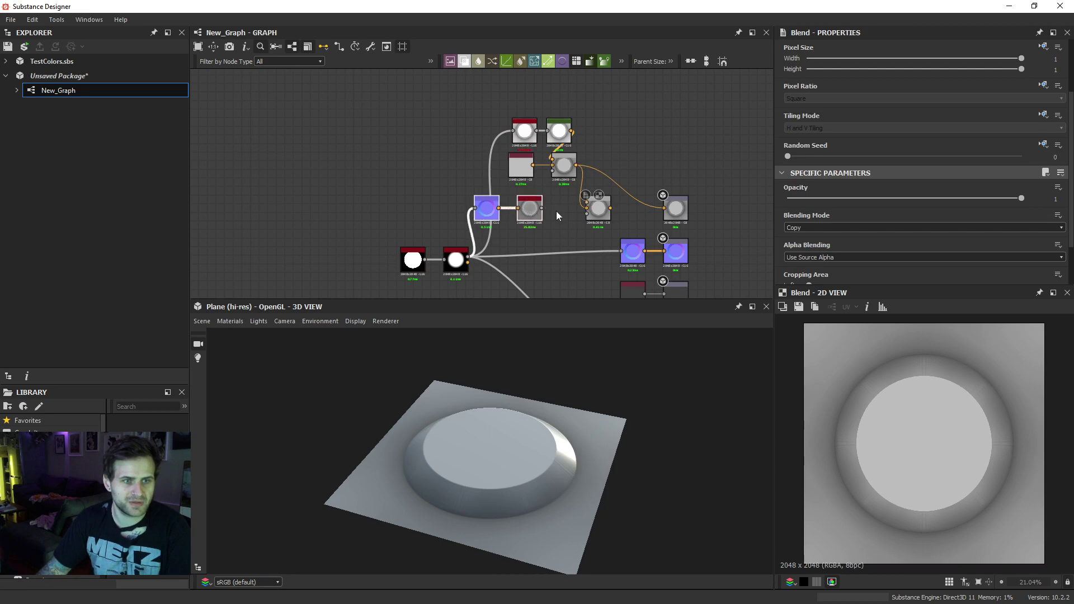
- Add a Gradient Map node between the Curvature Smooth node and the second Blend node
click(556, 210)
key(space)
text(gra)
click(590, 234)
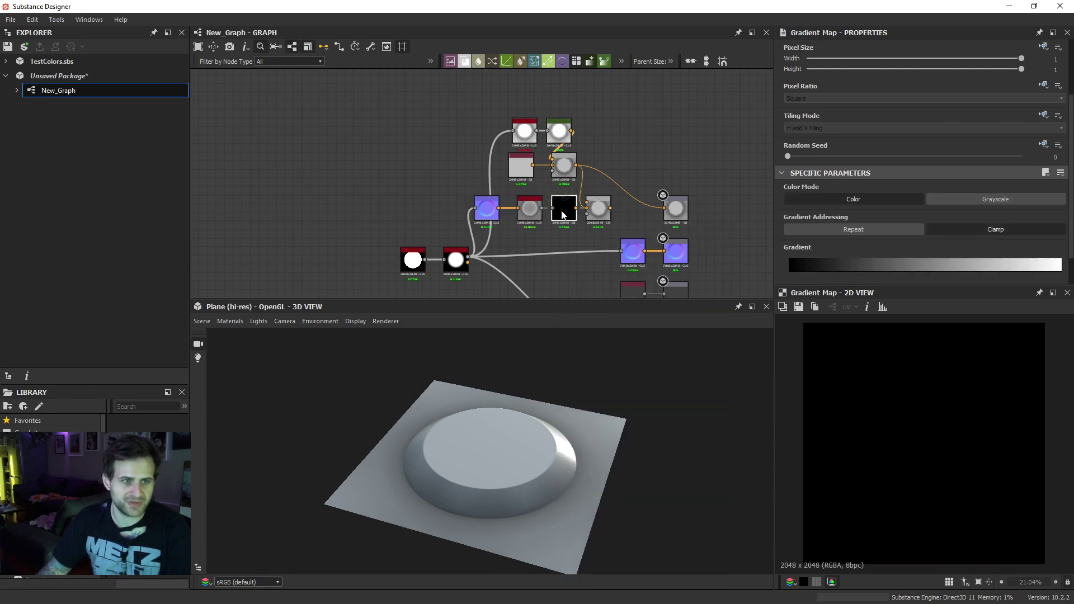
- Set the second Blend node's blending mode to Overlay and display its result
click(597, 208)
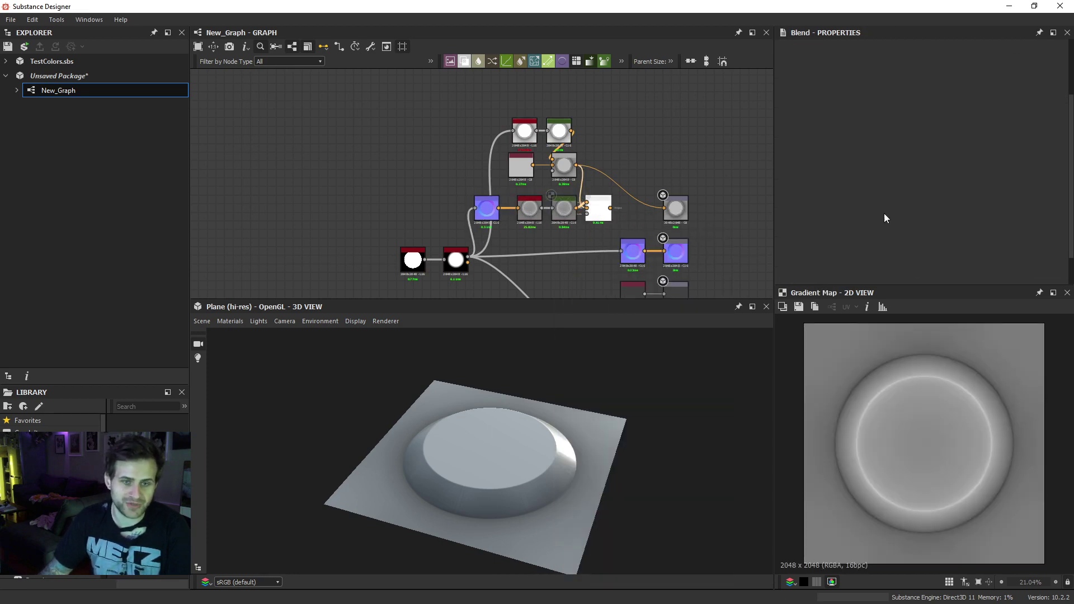
click(850, 225)
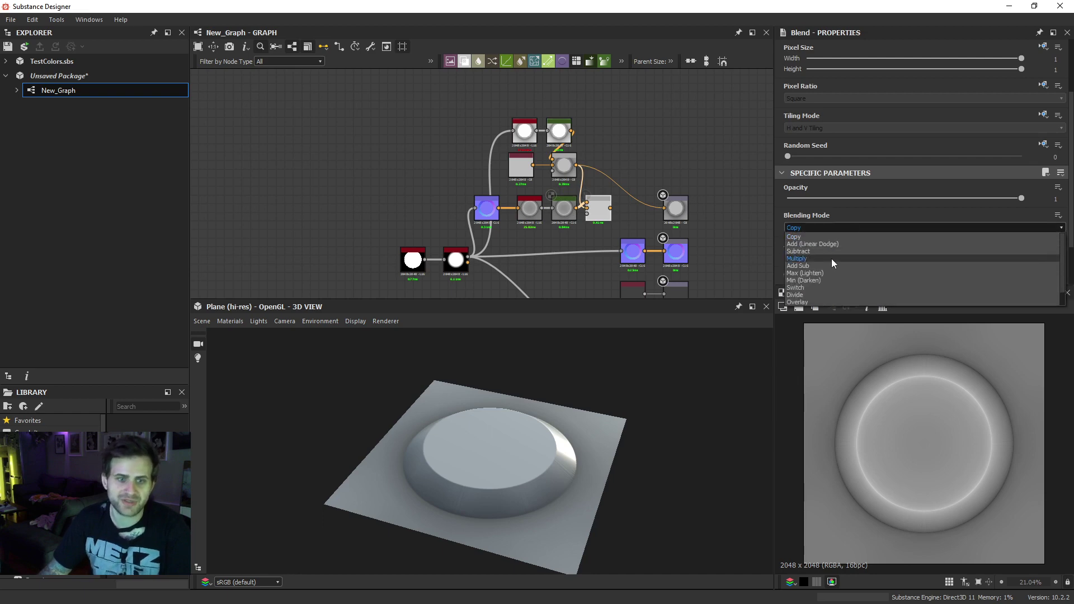
click(813, 300)
double_click(601, 205)
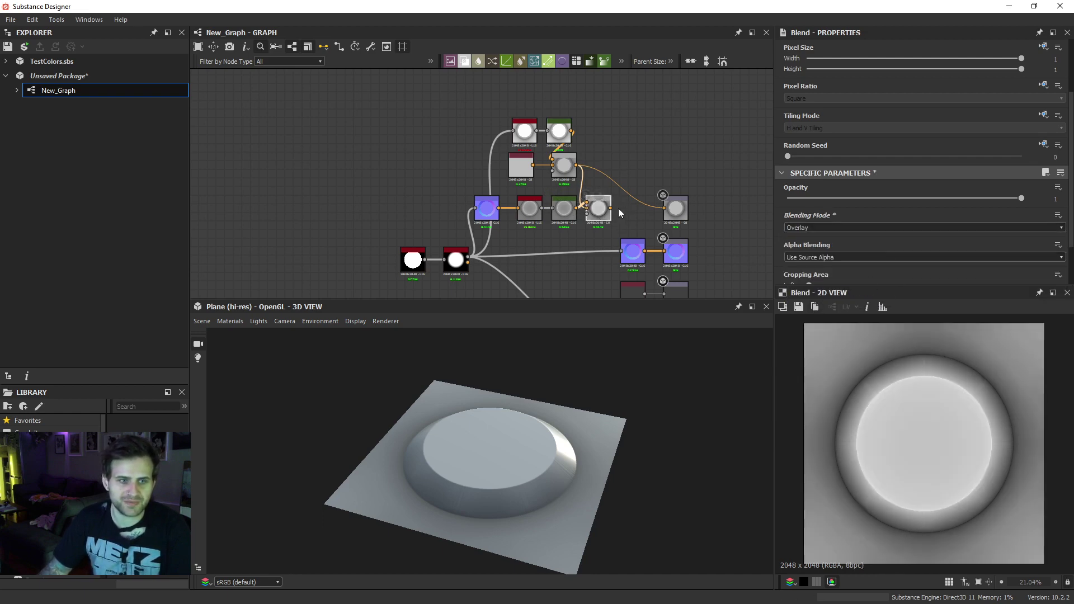
- Connect the Overlay Blend to the Base Color output and check the shading on the 3D plane
drag(610, 208, 674, 206)
click(676, 208)
mouse_move(563, 396)
mouse_down()
mouse_move(667, 420)
mouse_move(551, 409)
mouse_up()
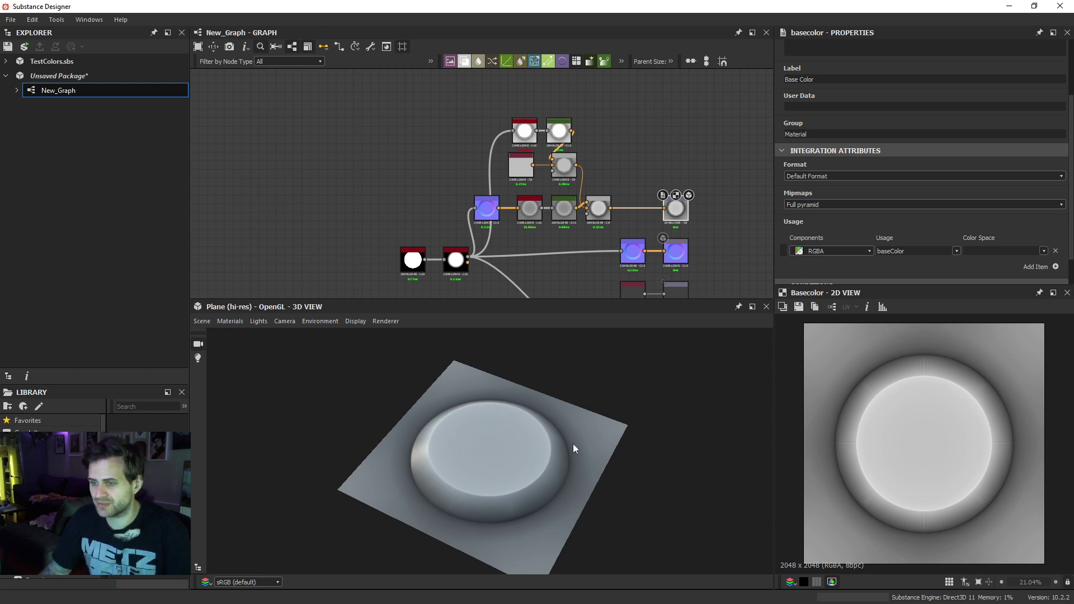
- Add a Cells 4 noise node in the free space below the Shape node
middle_drag(365, 256, 398, 191)
drag(378, 189, 425, 205)
middle_drag(435, 198, 467, 186)
key(space)
text(cells)
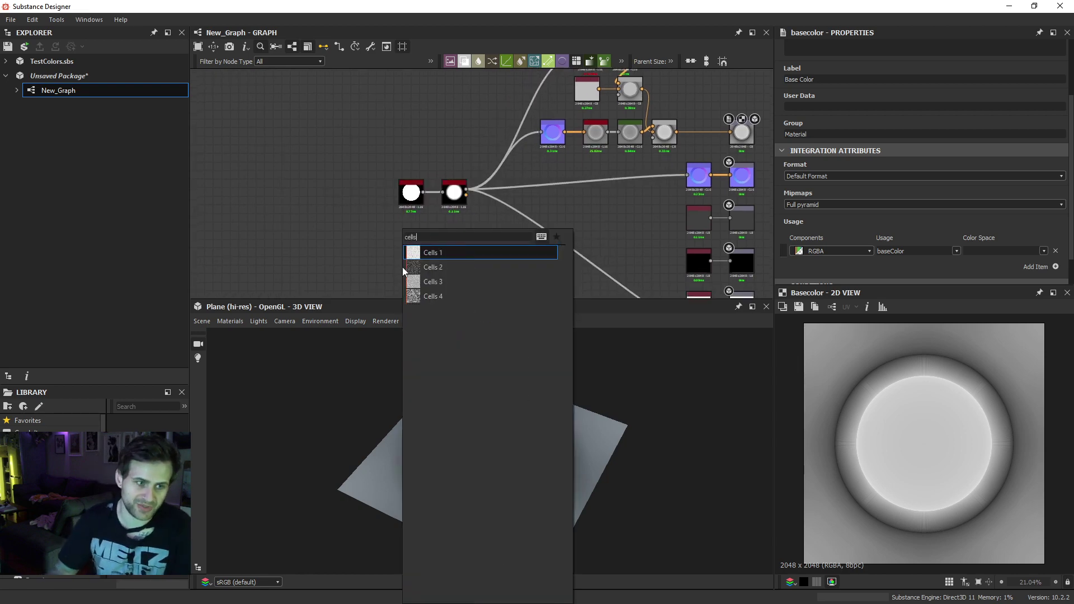
click(445, 297)
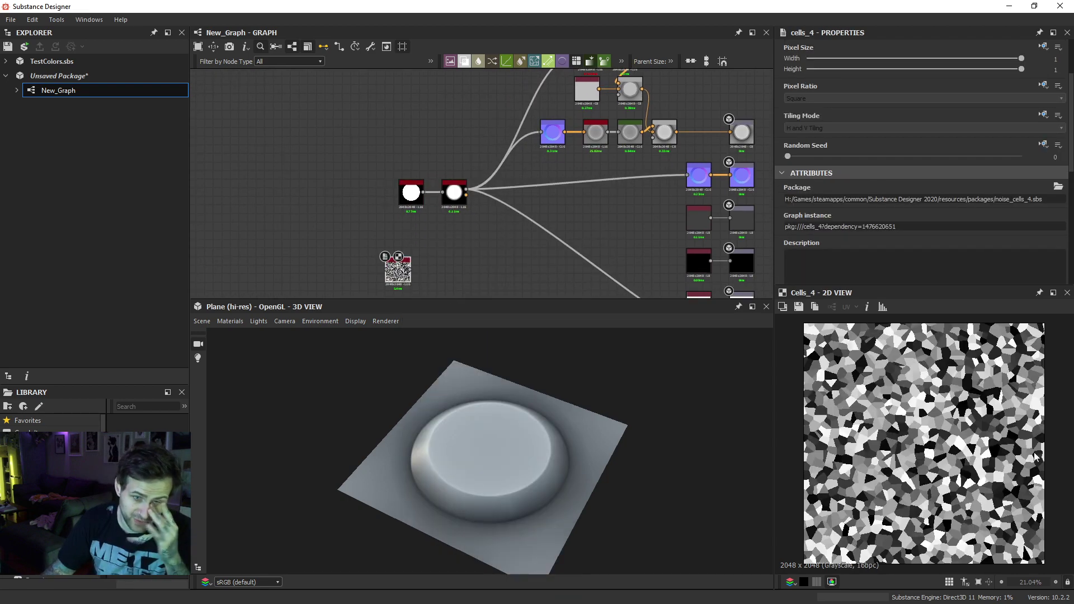
scroll(1028, 451, up, 7)
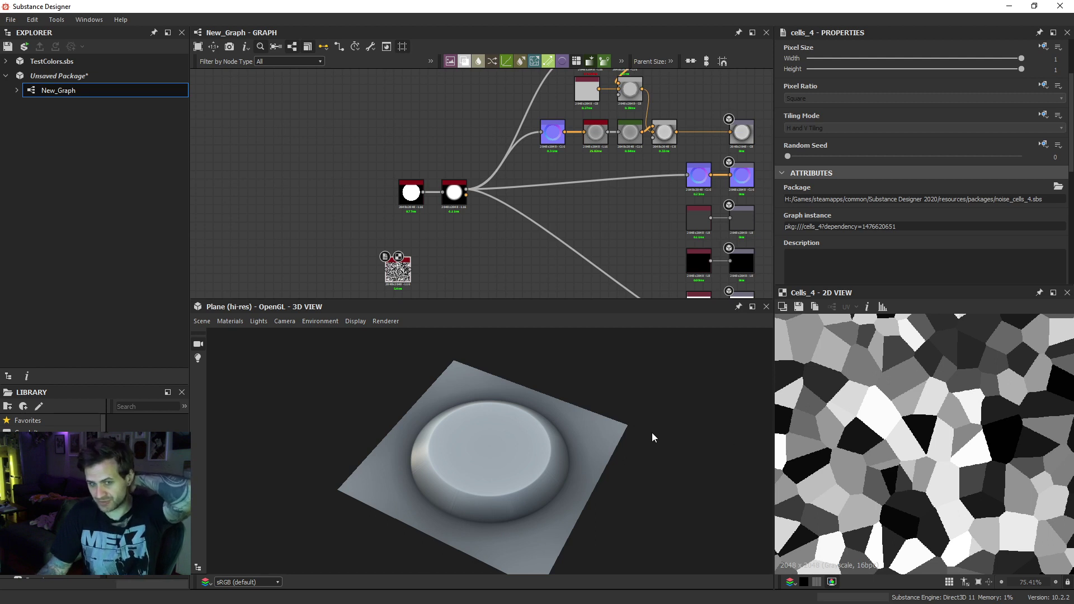
drag(397, 270, 372, 255)
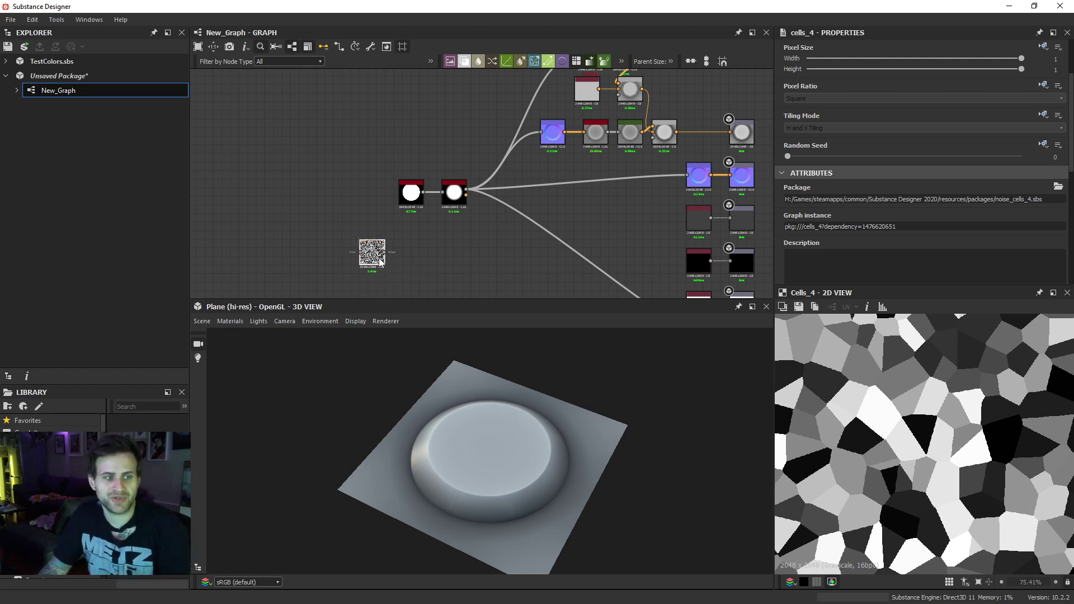
- Set the Cells 4 node's scale to 3
scroll(945, 196, down, 5)
drag(814, 169, 787, 176)
scroll(907, 358, down, 5)
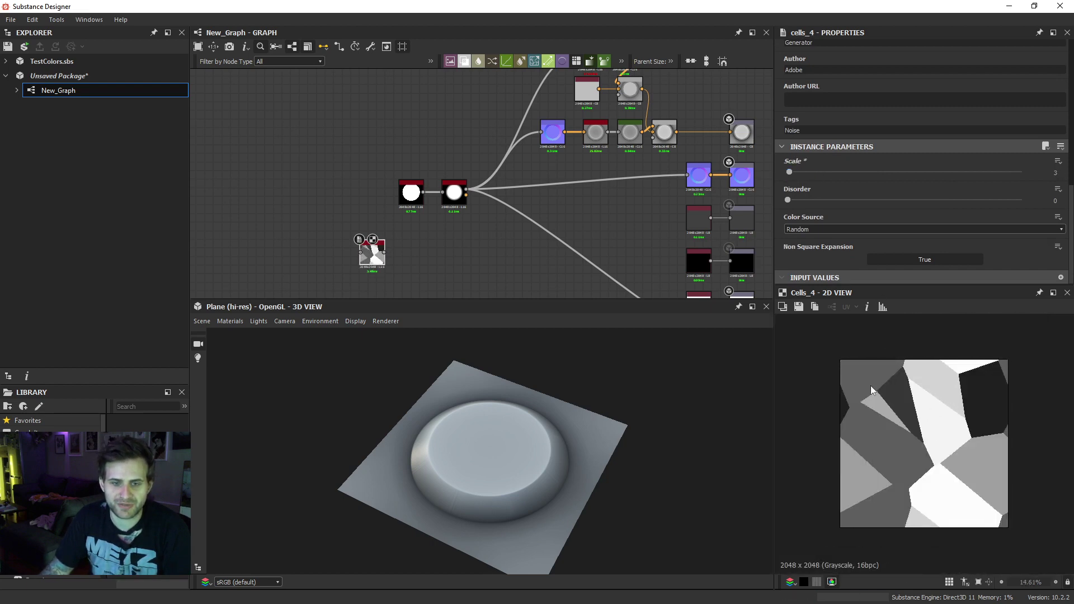
- Add an Edge Detect node after the Cells 4 node and place it beside it
middle_drag(418, 245, 459, 224)
scroll(469, 219, up, 1)
key(space)
text(ed)
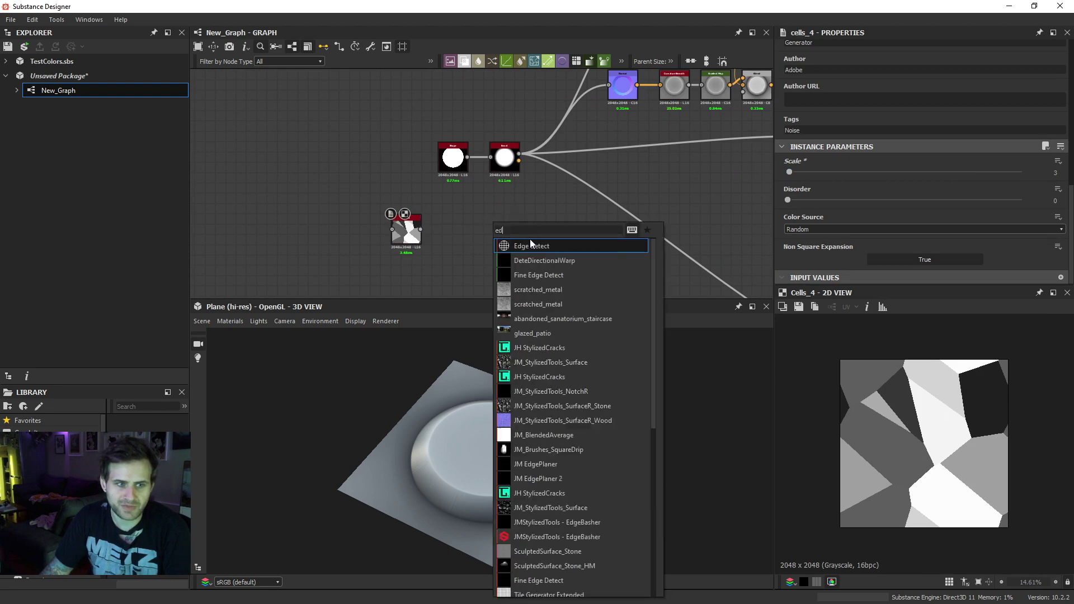
click(528, 246)
scroll(424, 226, up, 1)
drag(509, 221, 479, 237)
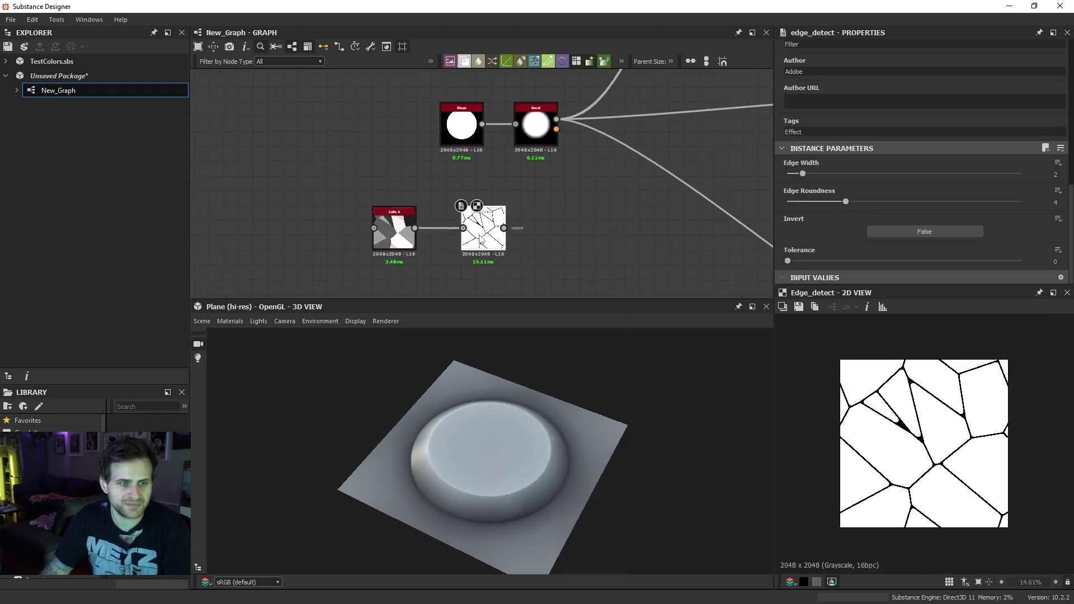
- Set the Edge Detect node's edge width to 4.69 and edge roundness to 0.5
scroll(930, 403, up, 3)
scroll(957, 400, down, 2)
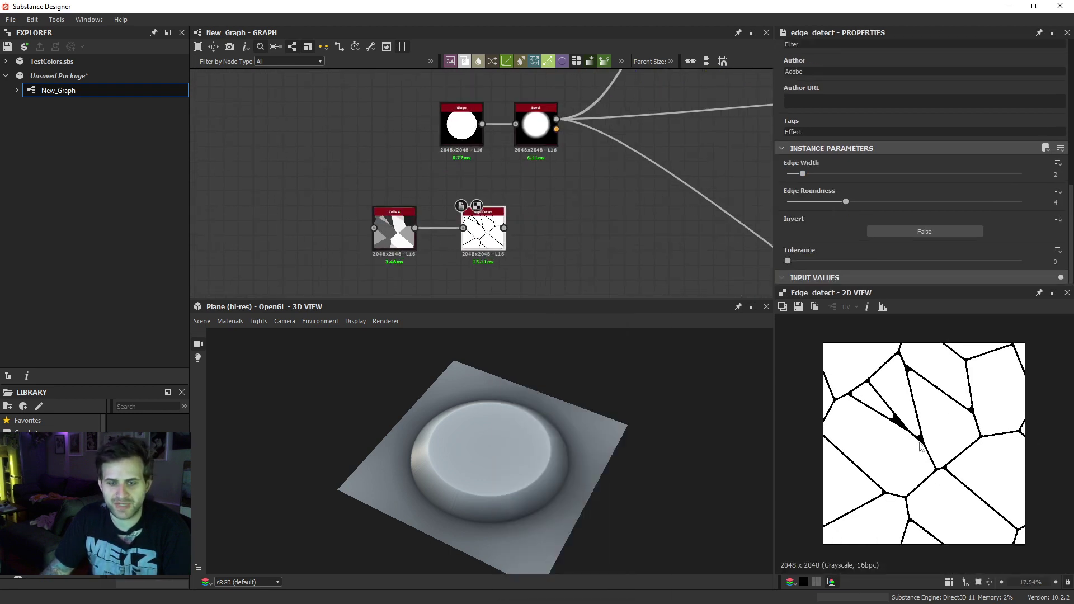
drag(841, 202, 845, 174)
- Add a Bevel node after Edge Detect and set its distance to 1
key(space)
text(bevel)
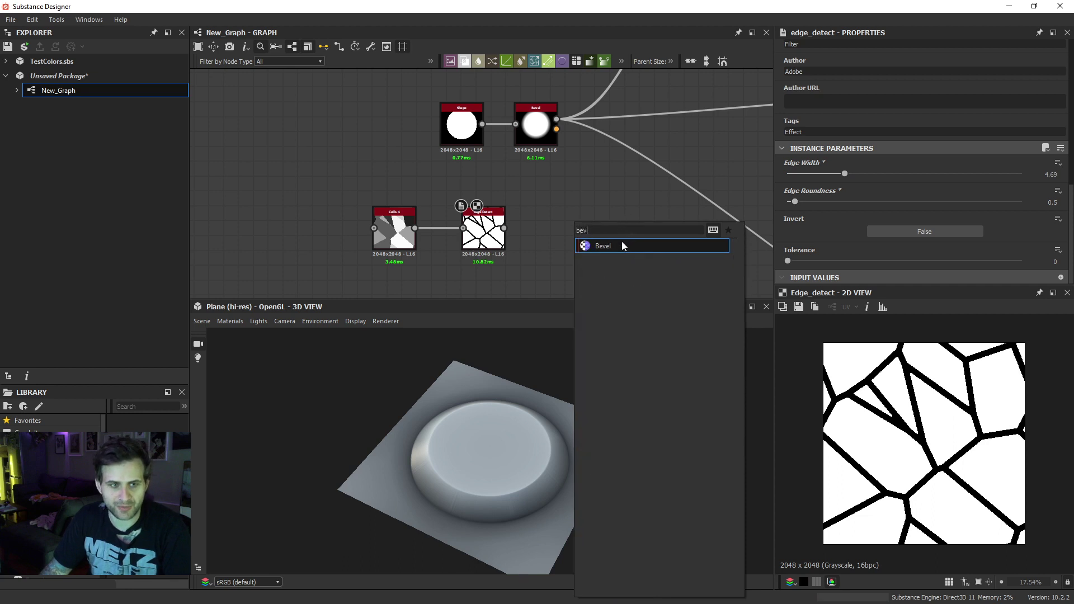
click(615, 242)
scroll(925, 436, up, 5)
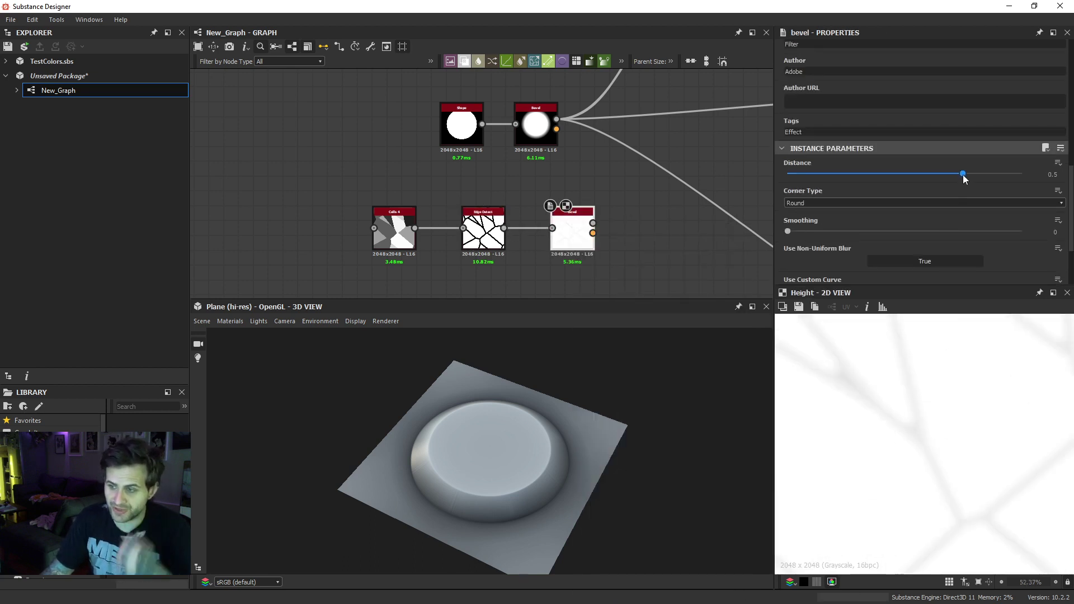
drag(963, 178, 1021, 199)
scroll(937, 498, up, 1)
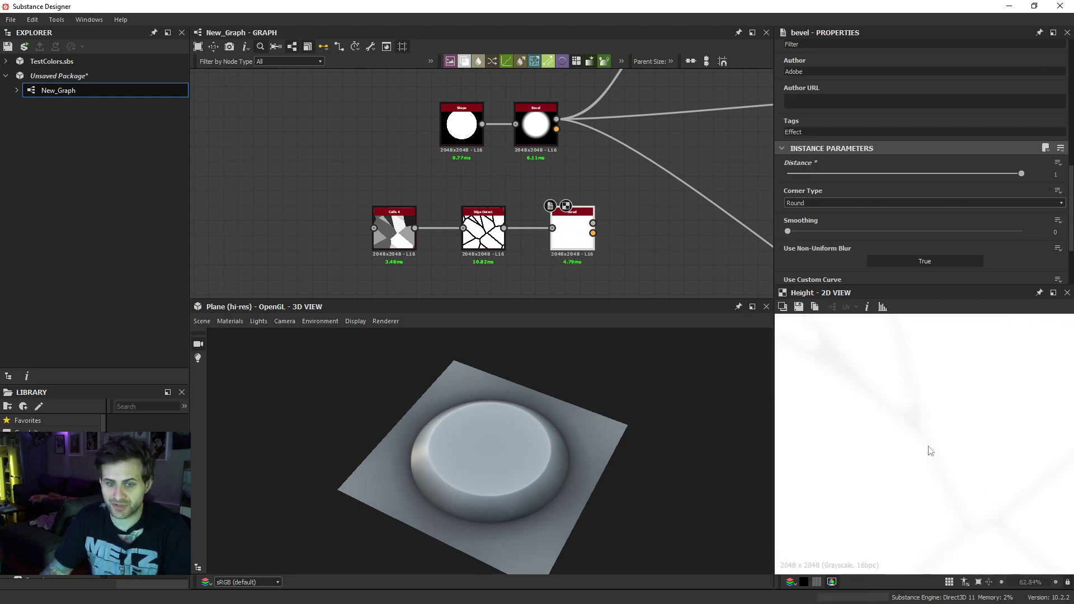
- Add an Auto Levels node after the crack Bevel, place the two close together and inspect the result
key(space)
text(auto)
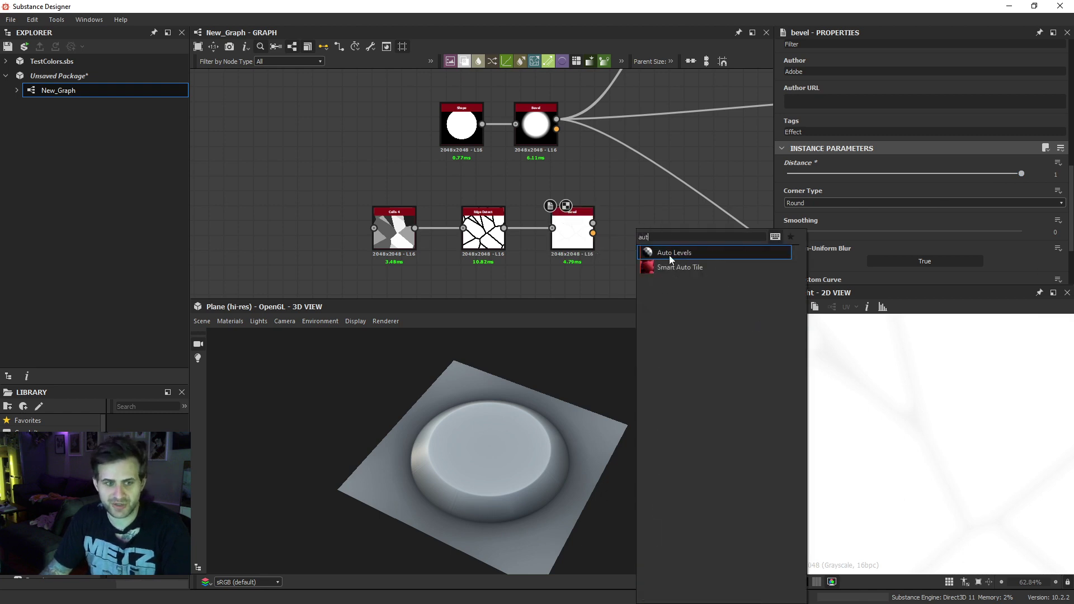
click(668, 255)
drag(571, 229, 611, 228)
drag(630, 229, 616, 228)
click(782, 307)
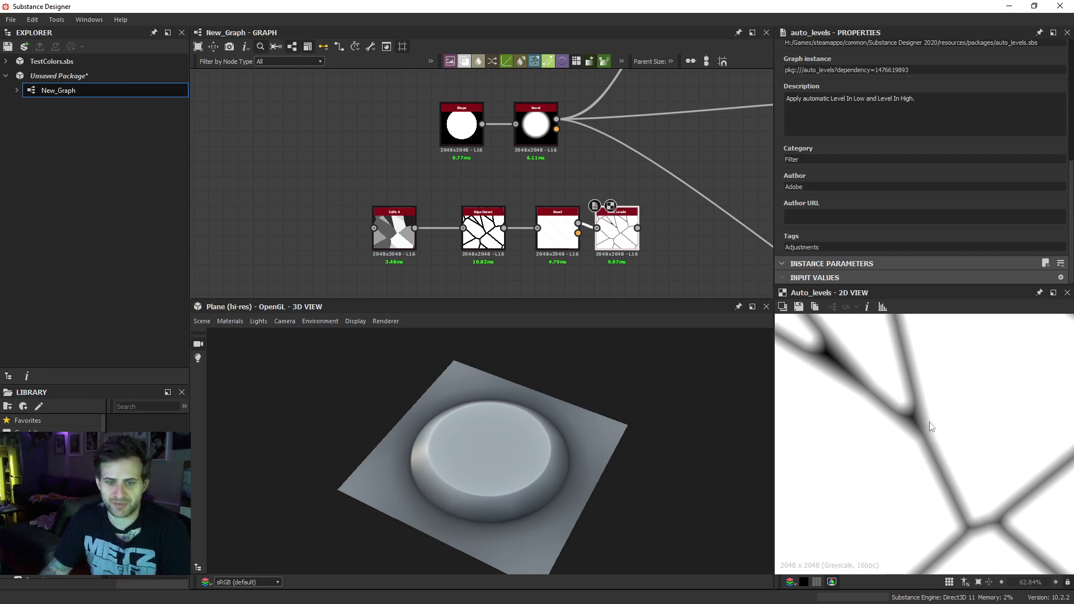
scroll(930, 427, down, 2)
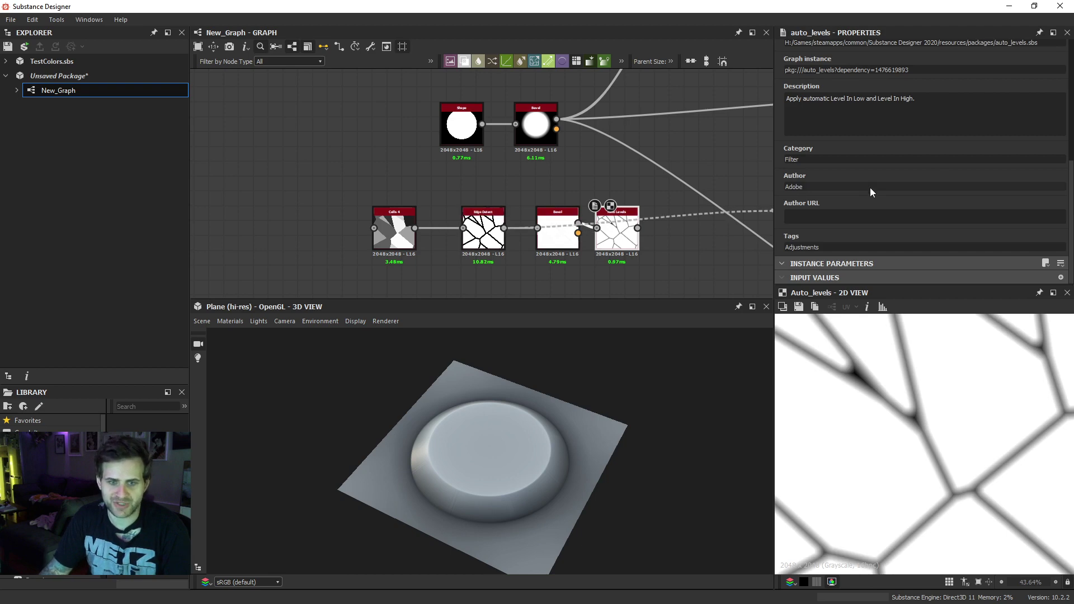
- Widen the Edge Detect node's edge width to 5.98 and shift the whole crack node chain back to free space after it
click(483, 227)
drag(849, 174, 864, 201)
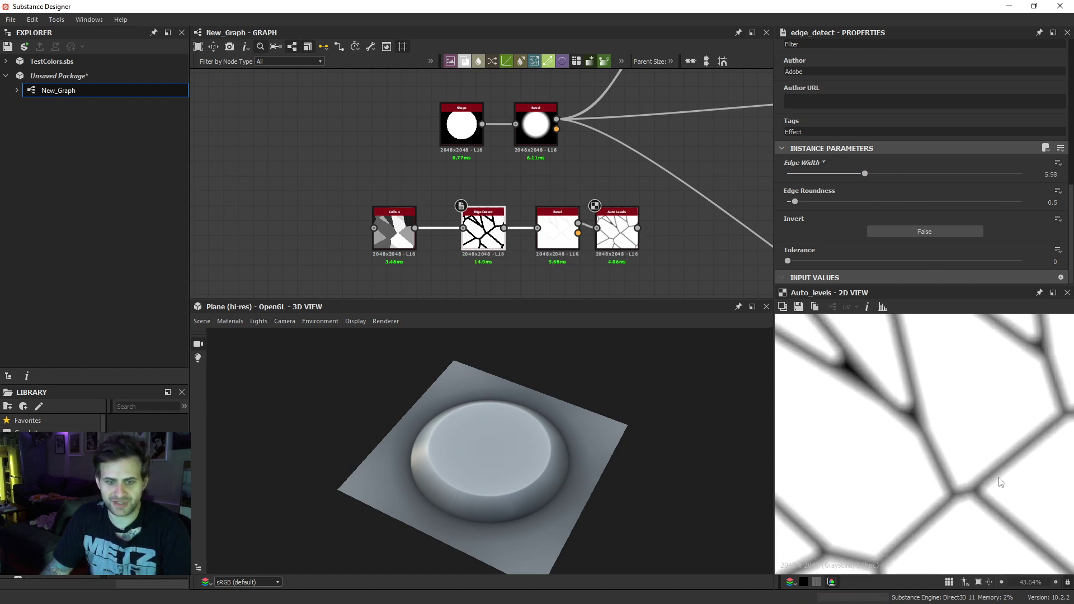
drag(369, 276, 538, 237)
- Try an Invert Grayscale node after Auto Levels, and delete it again
click(599, 207)
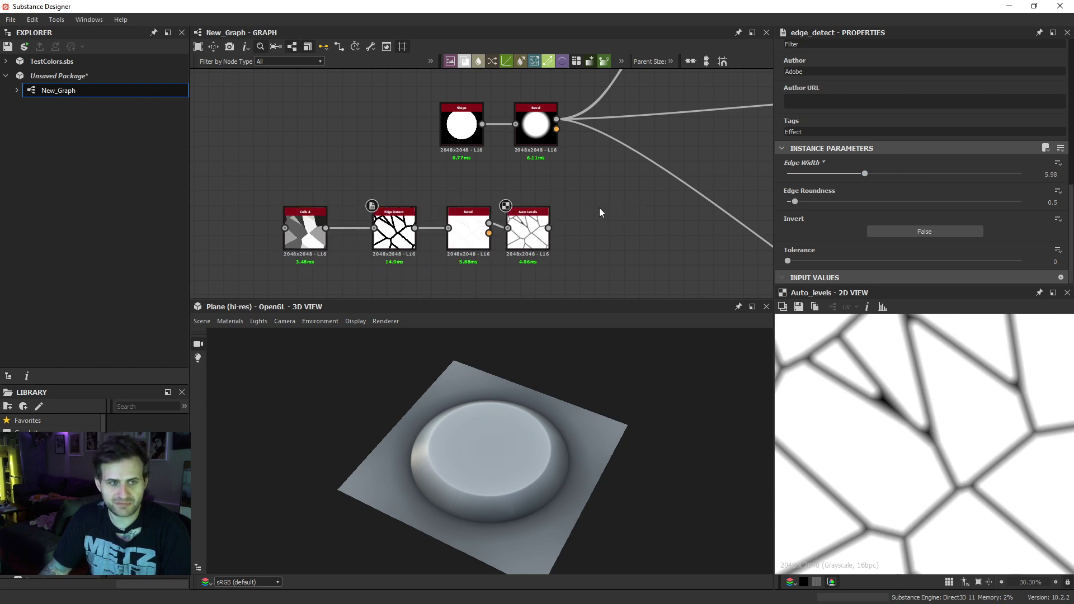
key(space)
text(invert)
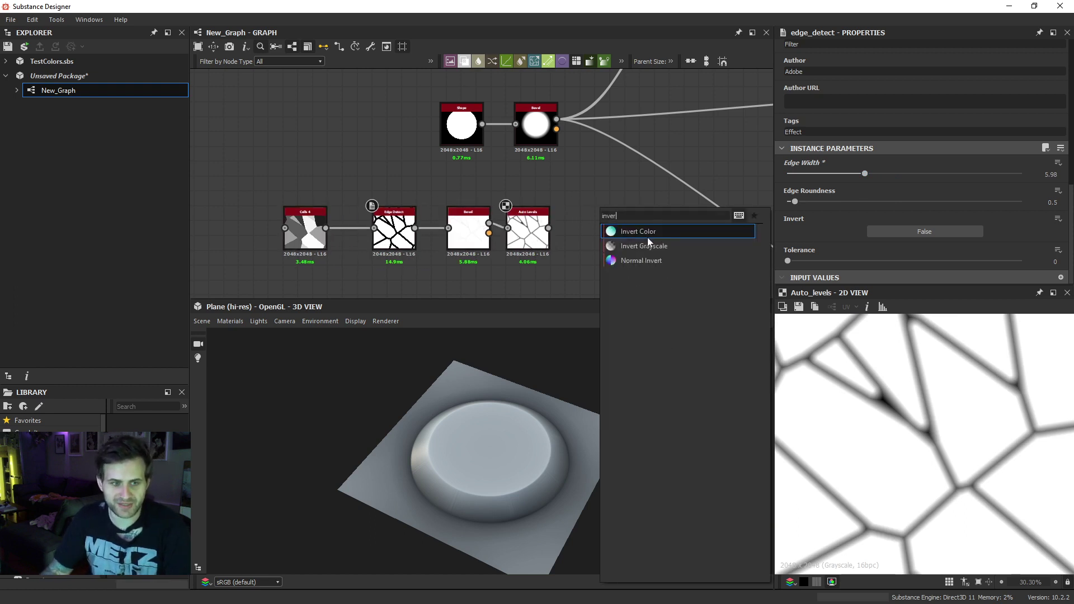
click(646, 245)
drag(548, 228, 590, 233)
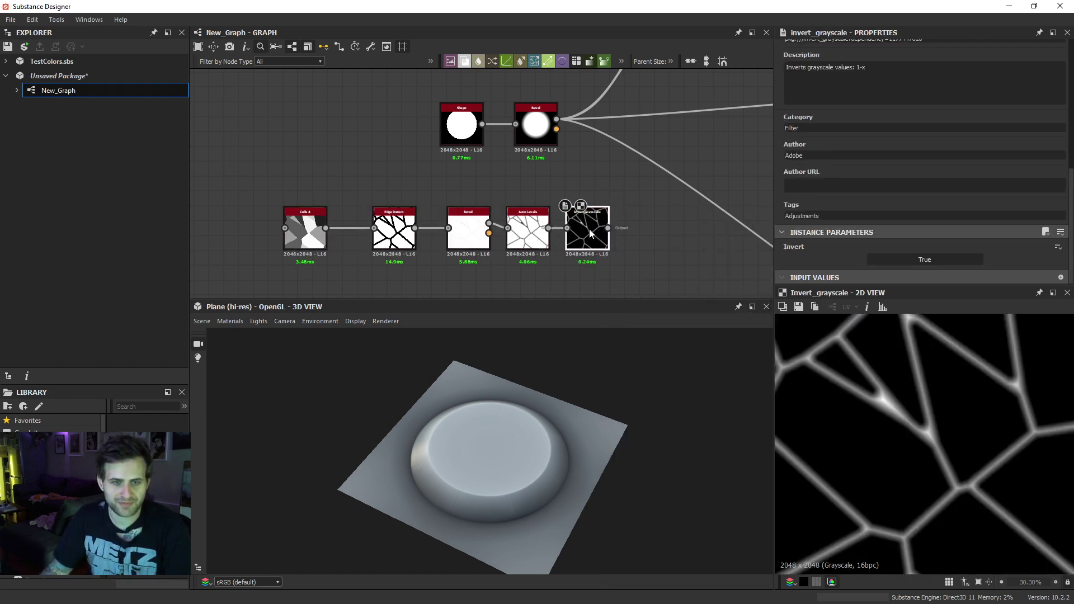
key(Delete)
key(space)
key(Escape)
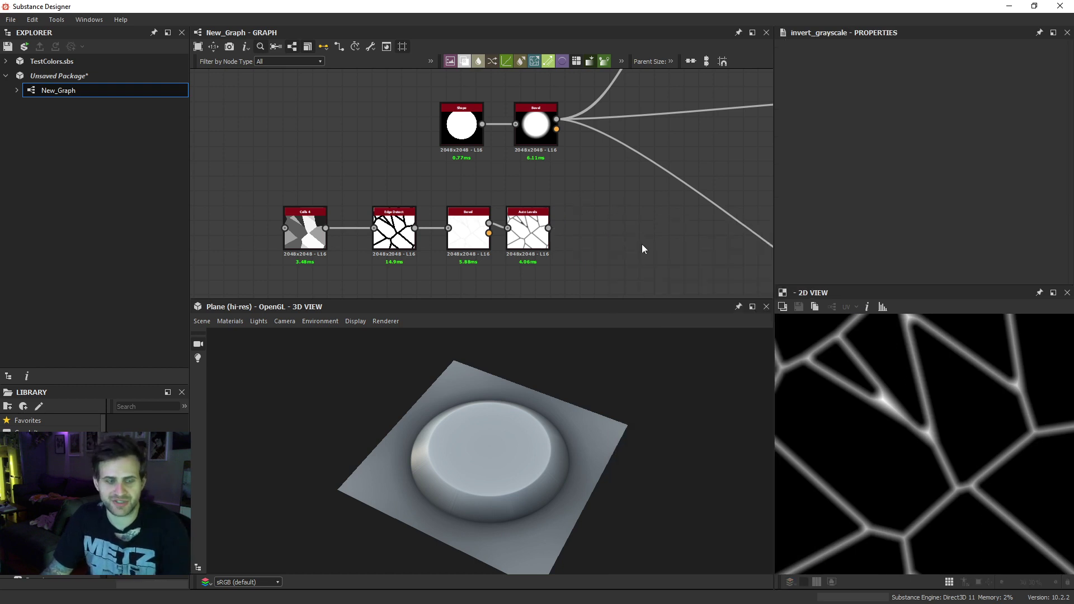
- Add a Blend node with Auto Levels as foreground and the disc Bevel as background, using Multiply mode
key(ctrl+alt+b)
drag(556, 119, 626, 226)
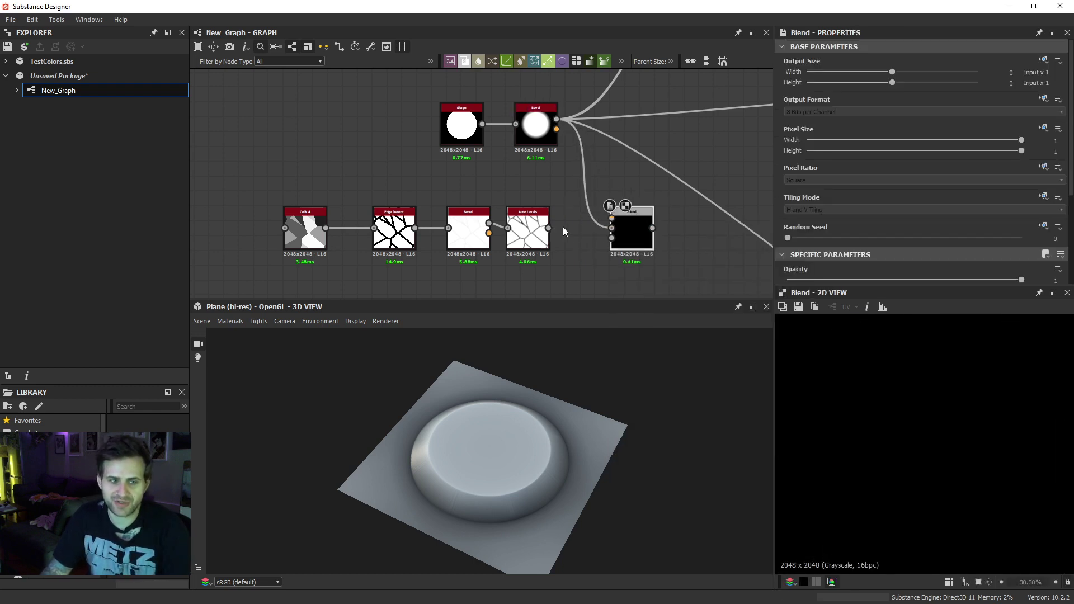
drag(548, 227, 612, 218)
scroll(829, 223, down, 3)
click(814, 209)
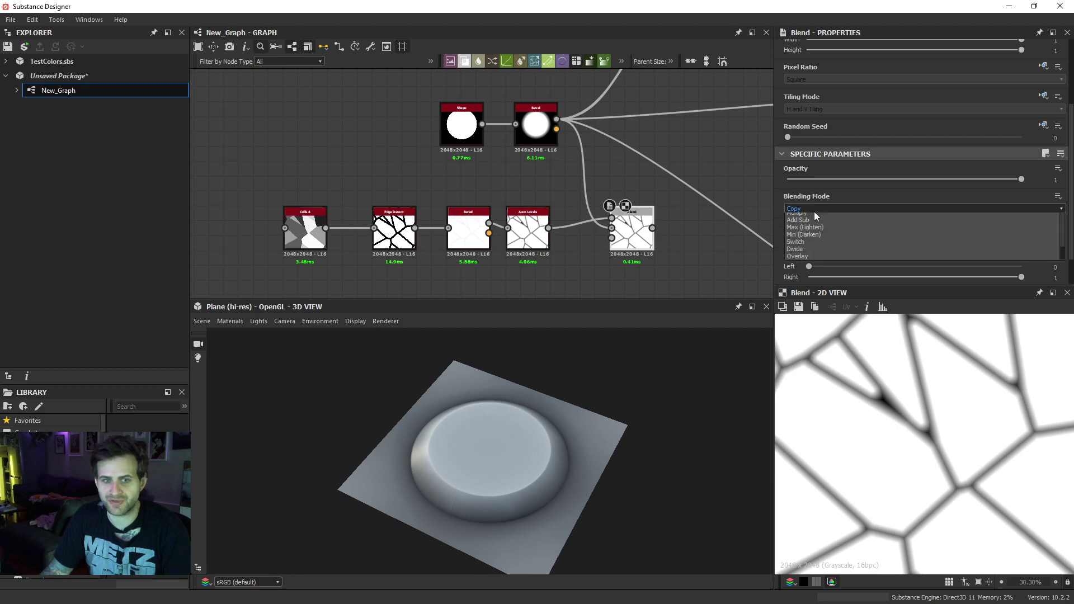
click(810, 240)
- Move the disc Bevel's downstream connections to the Multiply Blend's output and inspect the cracks on the 3D plane
middle_drag(555, 134, 551, 134)
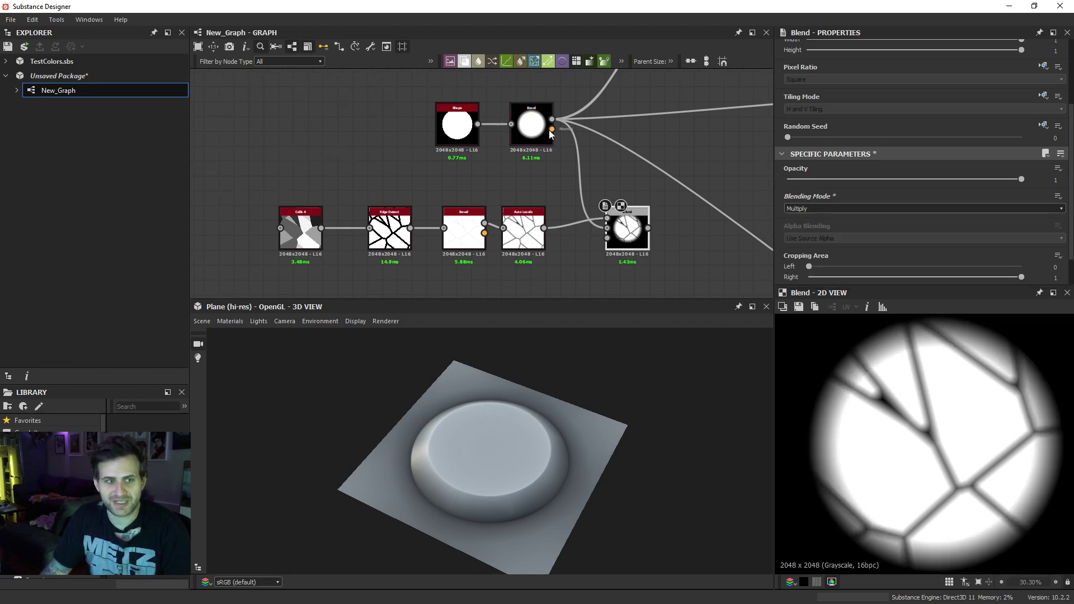
shift+drag(551, 120, 648, 228)
drag(583, 425, 566, 451)
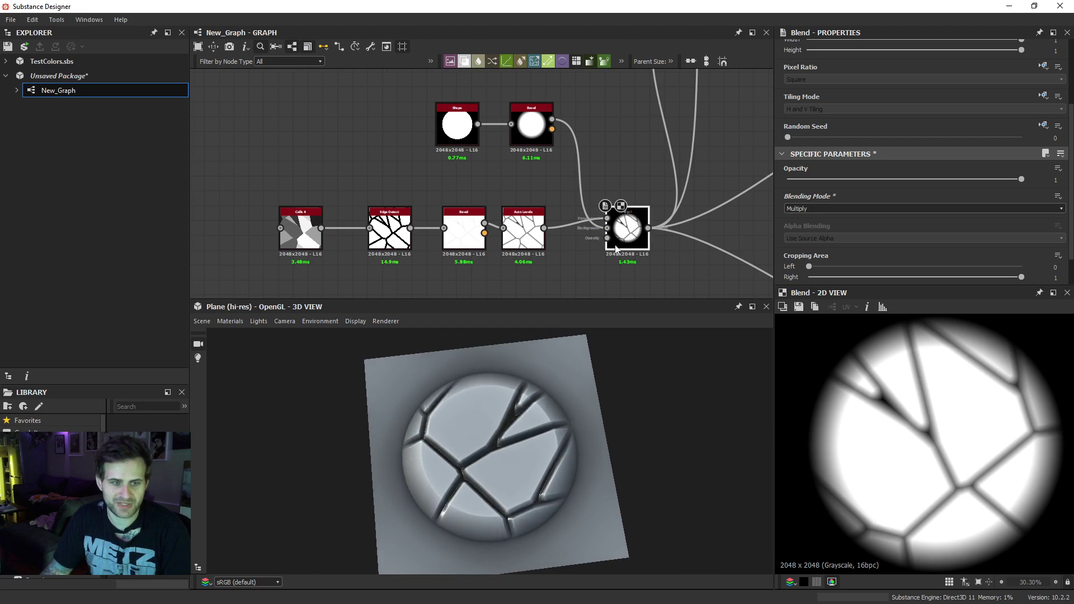
- Lower the Multiply Blend's opacity to 0.24 and inspect the shallower cracks in 3D
drag(967, 178, 842, 185)
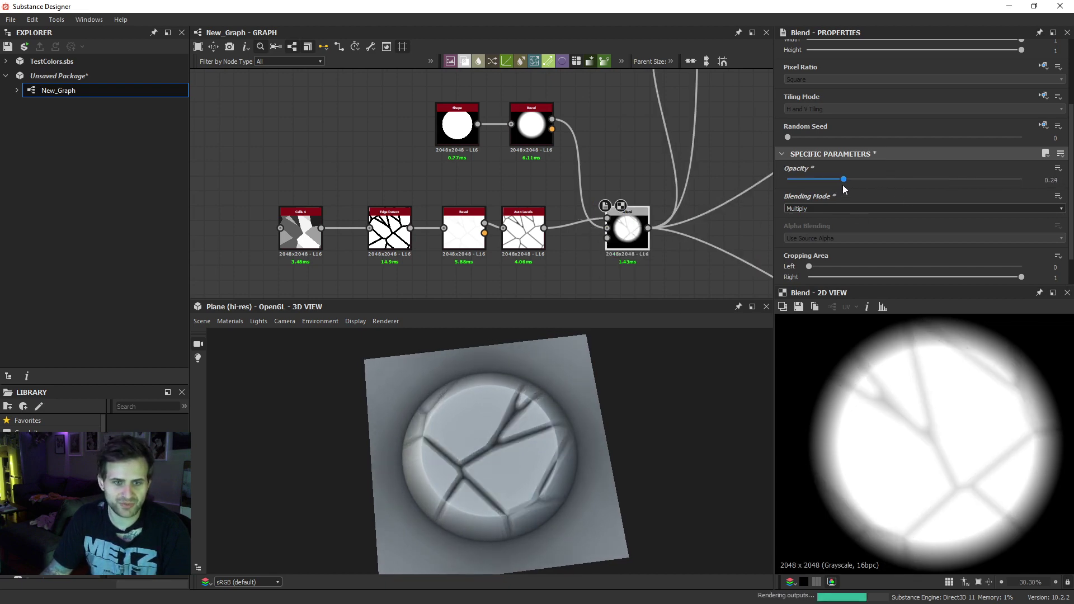
drag(551, 419, 624, 434)
- Add an Invert Grayscale node between Auto Levels and the foreground of the crack Blend node
middle_drag(591, 231, 599, 205)
key(space)
text(inver)
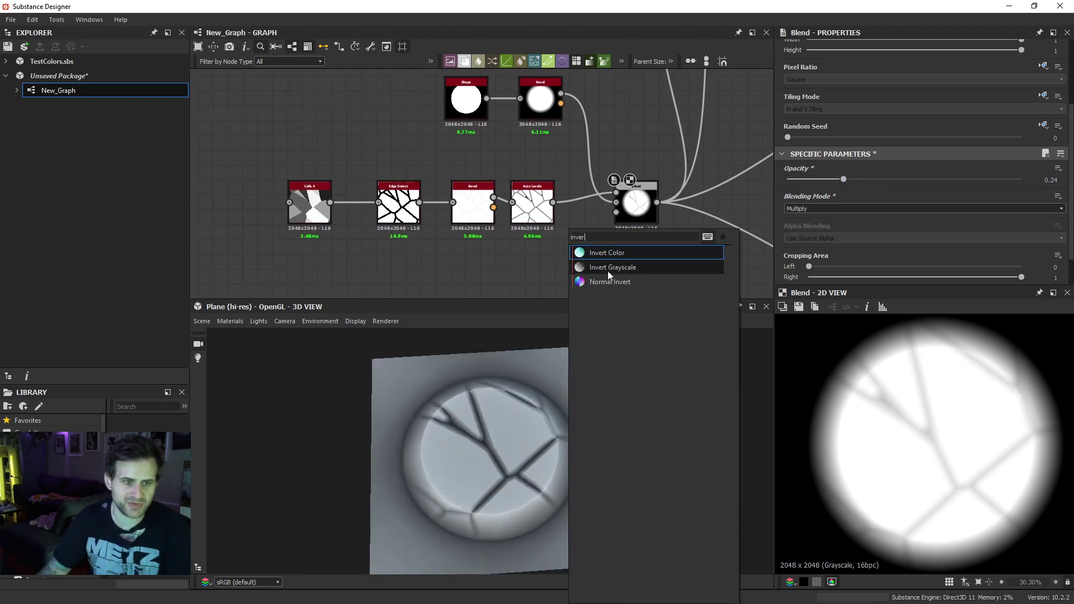
click(608, 264)
drag(552, 202, 616, 202)
- Set the crack Blend's mode to Subtract and its opacity to 0.61, checking the cracks on the 3D plane
click(636, 204)
click(812, 208)
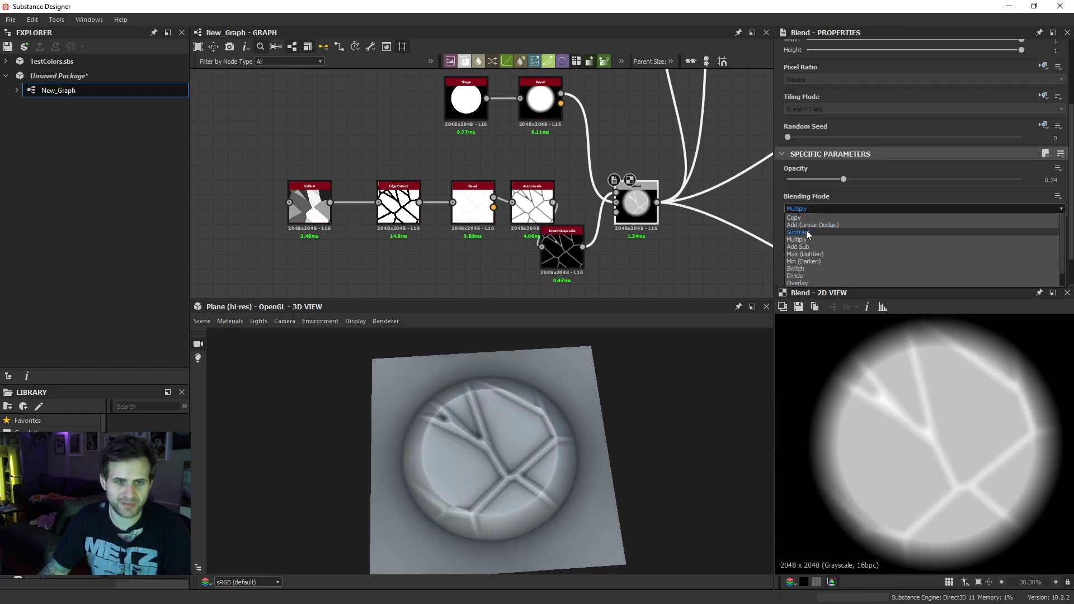
click(806, 230)
drag(547, 448, 551, 455)
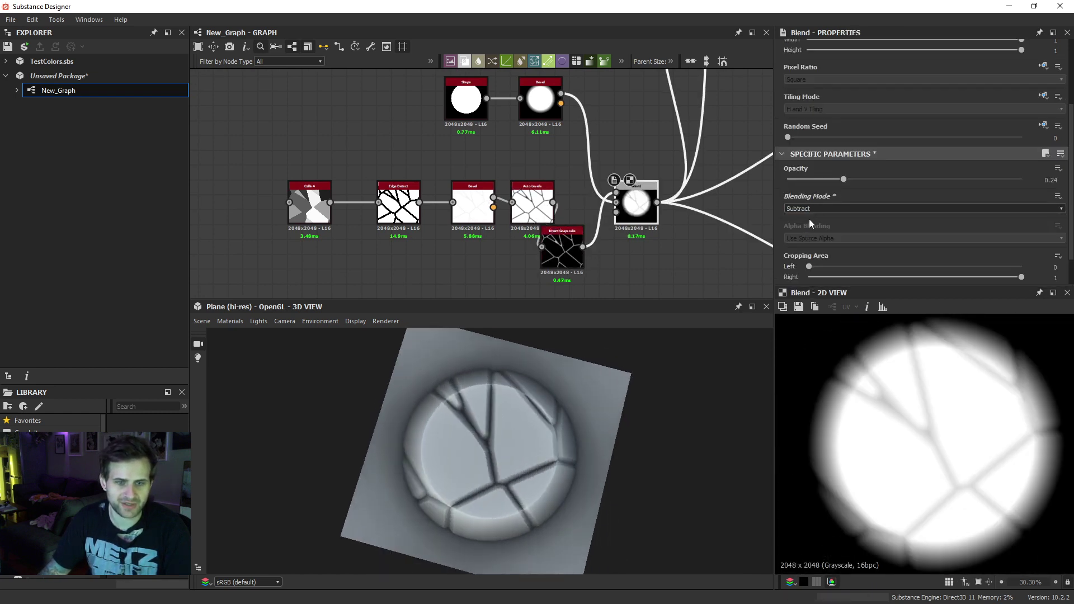
drag(869, 180, 929, 180)
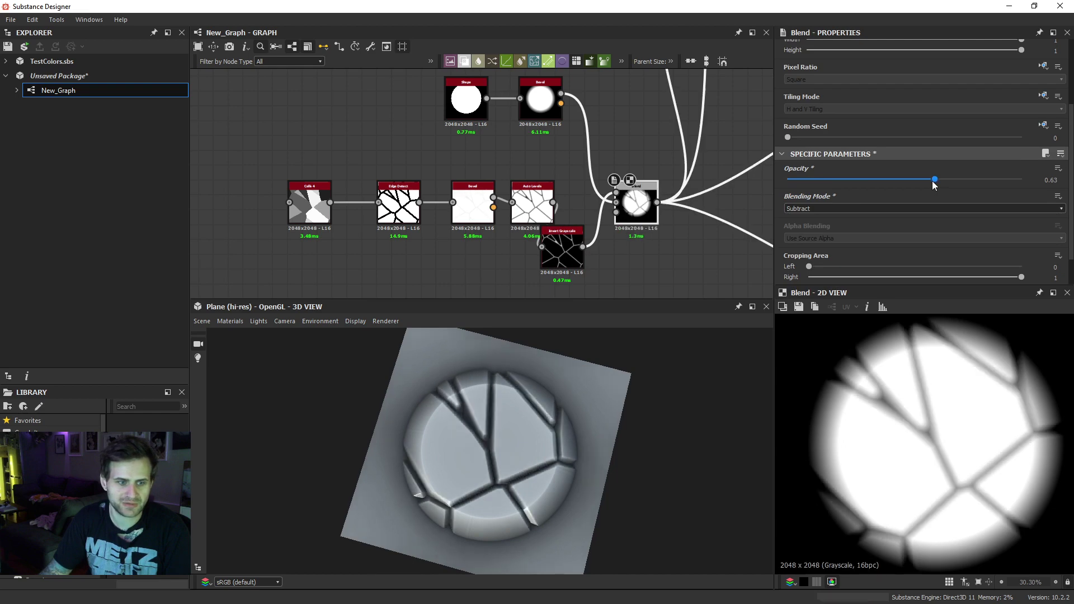
- Line up the Invert Grayscale node between Auto Levels and the crack Blend, spacing out the crack chain
drag(563, 235, 577, 190)
middle_drag(445, 223, 522, 216)
drag(355, 242, 648, 202)
mouse_move(648, 202)
mouse_down()
mouse_move(604, 202)
mouse_move(647, 200)
mouse_up()
click(617, 230)
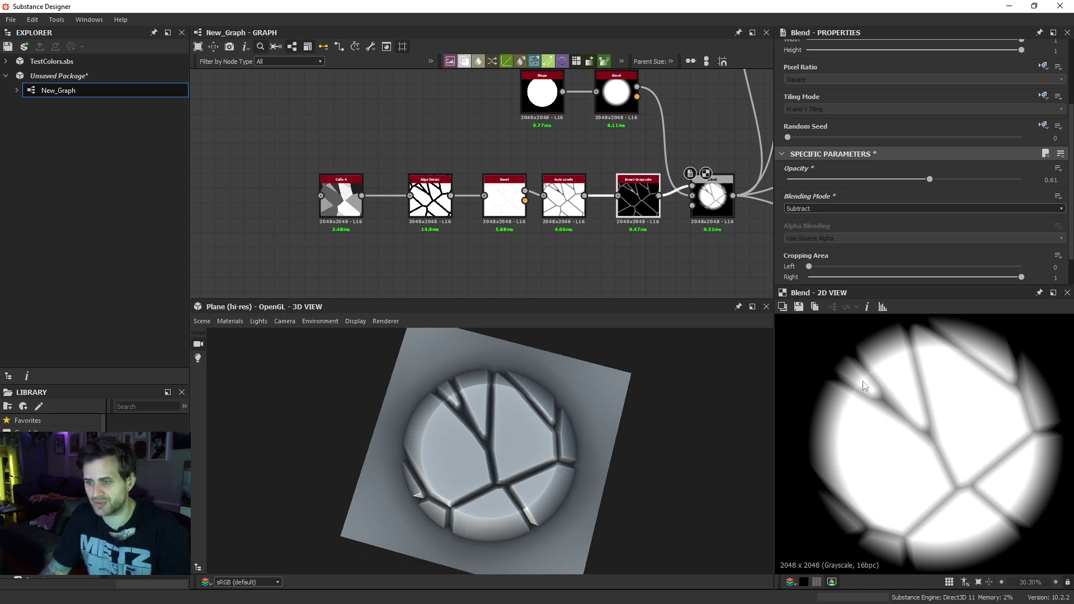
- Examine the crack width and depth on the 3D plane and in the Auto Levels and Subtract Blend outputs
scroll(917, 442, down, 1)
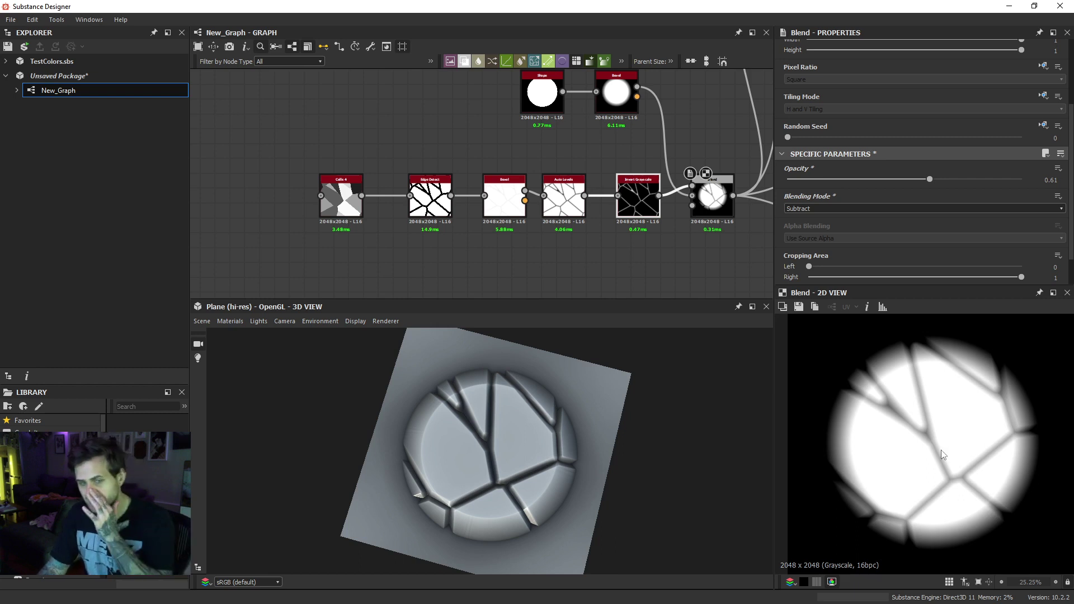
drag(582, 427, 551, 455)
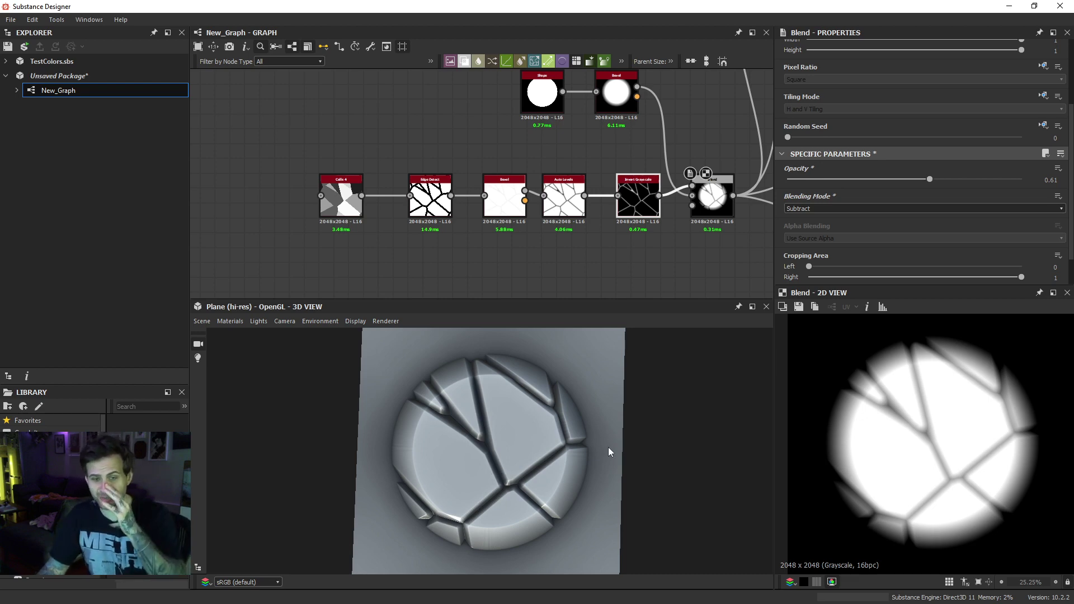
click(564, 195)
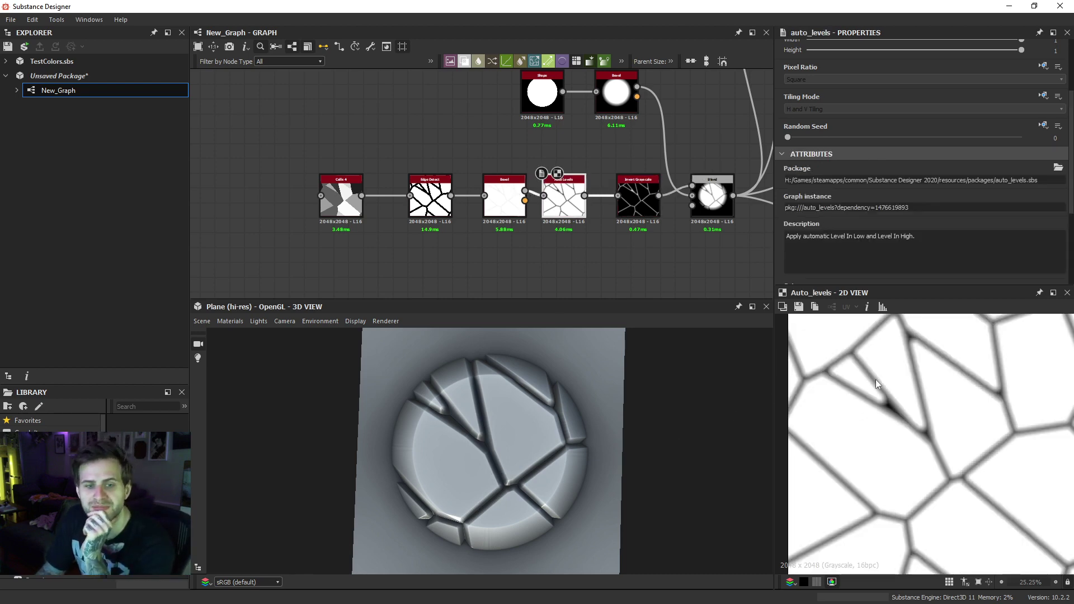
scroll(874, 375, up, 2)
click(637, 190)
double_click(712, 196)
scroll(866, 370, up, 2)
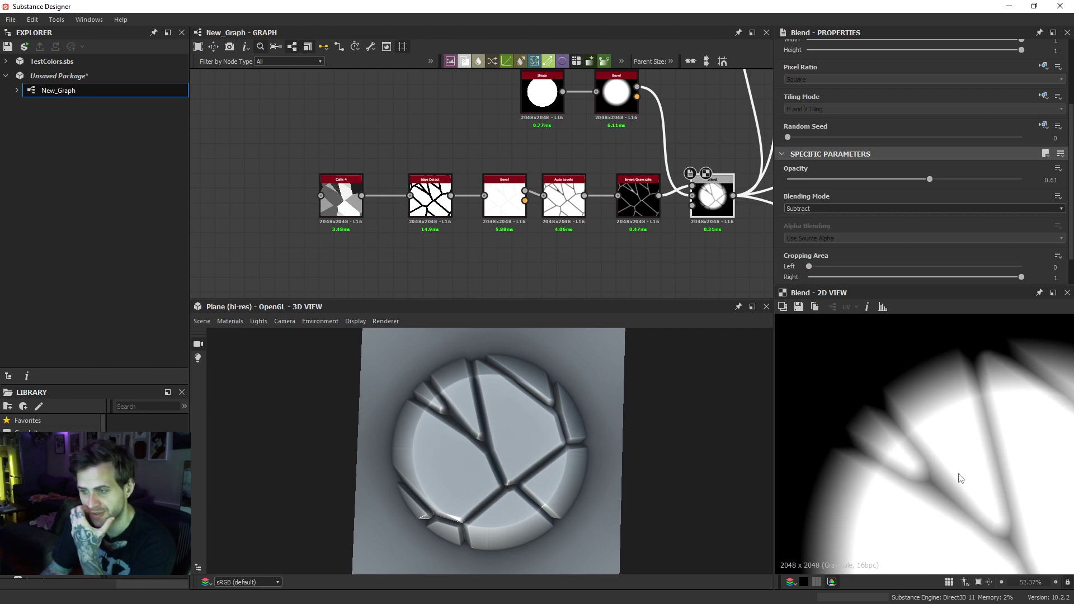
scroll(960, 476, down, 1)
middle_drag(960, 476, 925, 456)
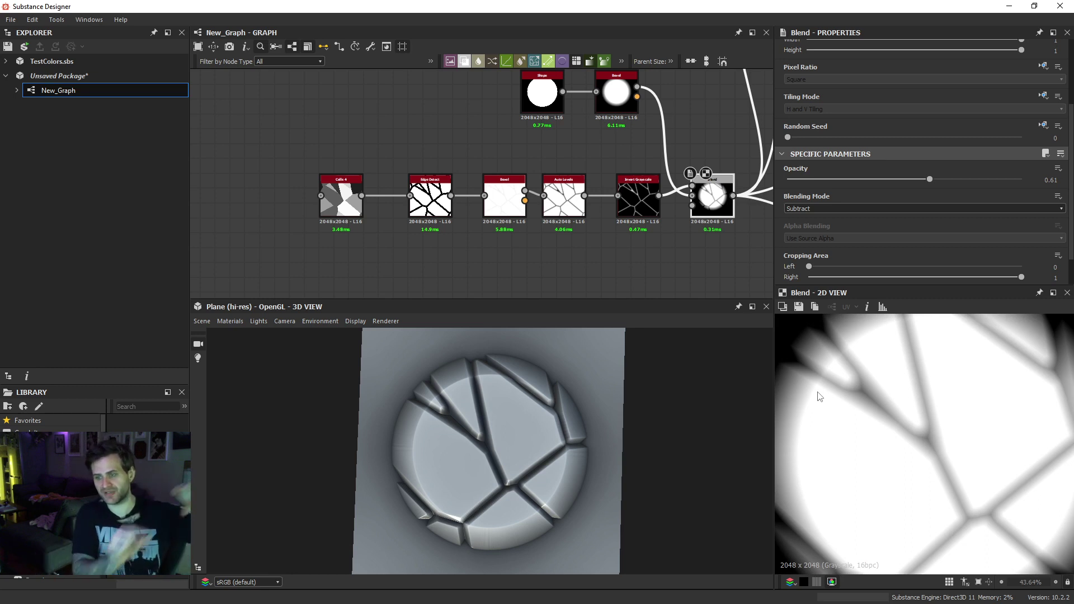
- Move the disc Shape away from its Bevel, duplicate the Bevel, and place the copy beneath the original, still fed by the Shape
middle_drag(616, 92, 608, 152)
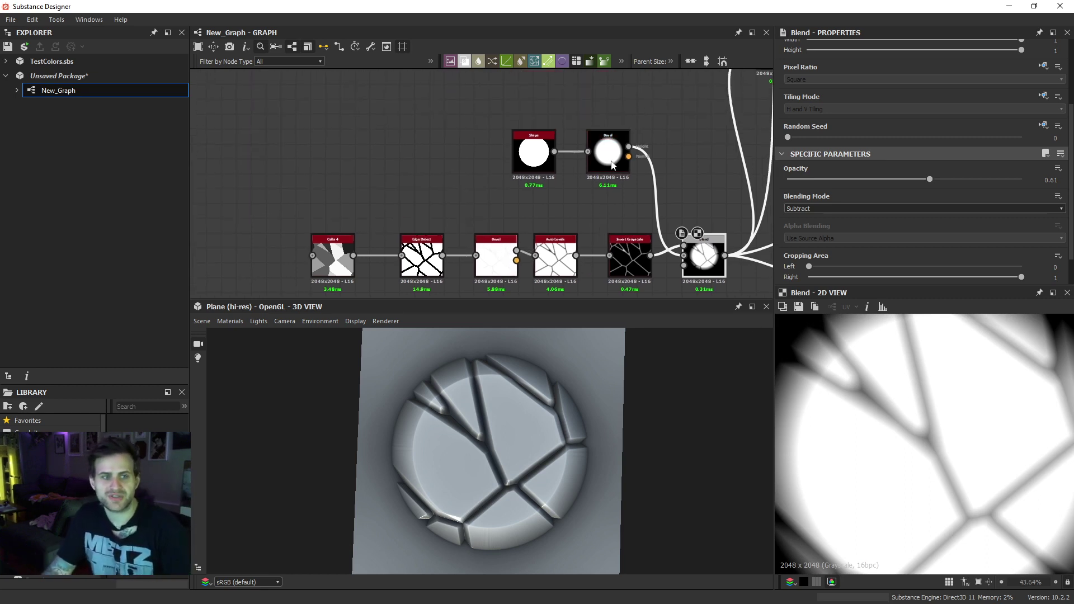
double_click(607, 153)
scroll(875, 364, down, 2)
click(548, 160)
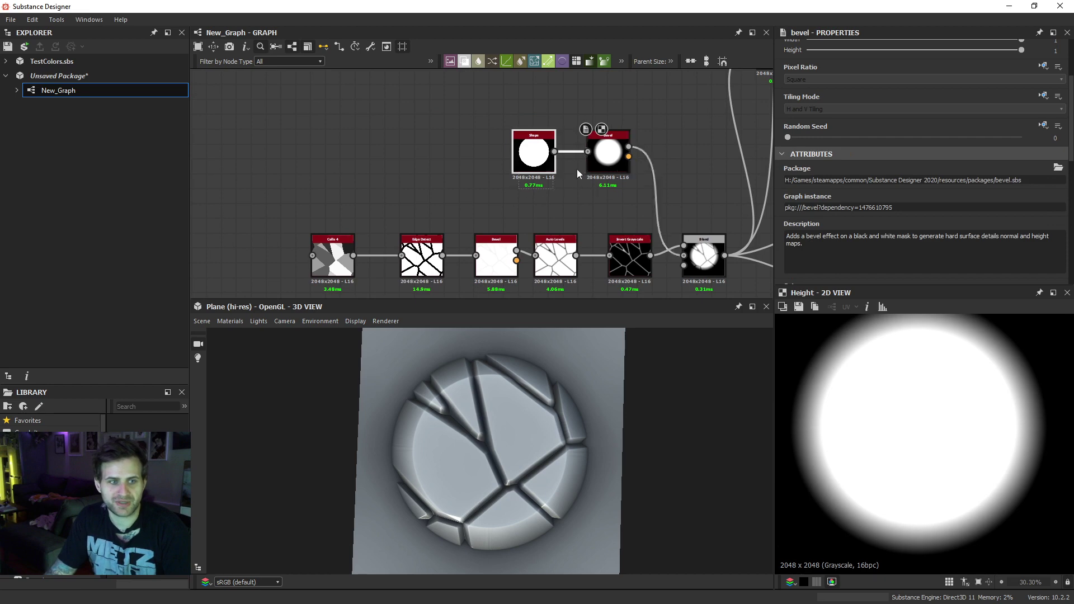
shift+drag(618, 166, 459, 151)
click(550, 151)
scroll(552, 157, down, 2)
double_click(545, 159)
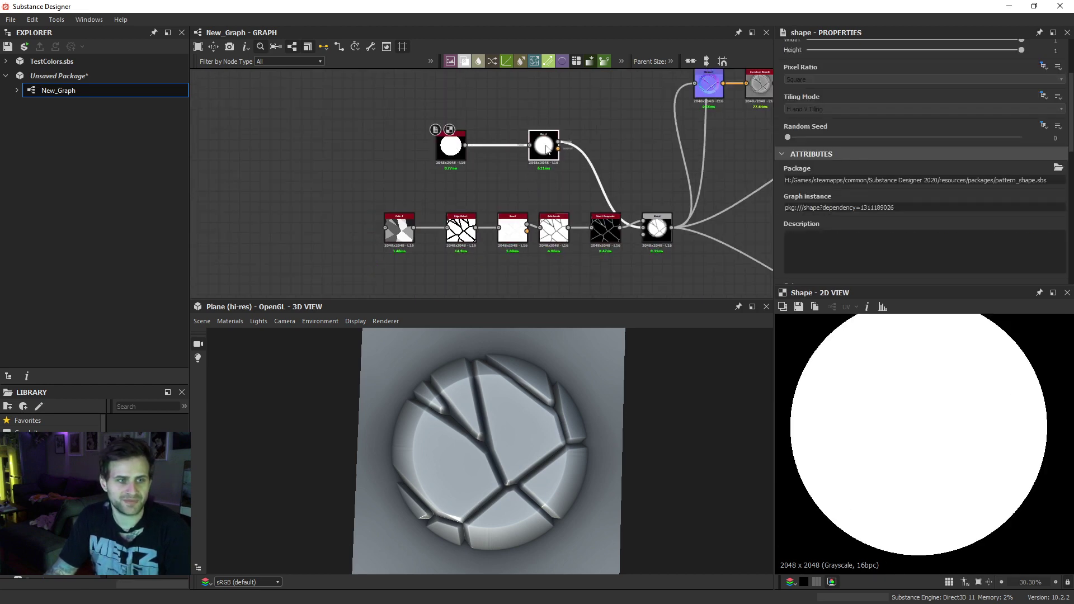
key(ctrl+d)
drag(482, 178, 546, 182)
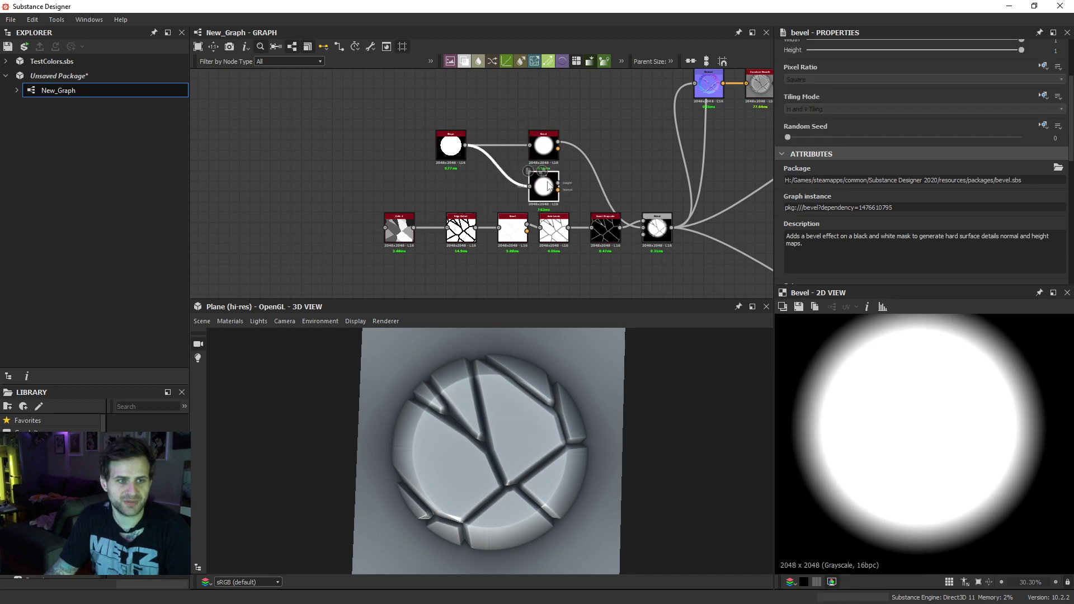
- Set the duplicate Bevel's Distance to -1 and shift the disc Shape and both Bevels away from the crack chain
scroll(1003, 212, down, 6)
drag(883, 224, 724, 239)
middle_drag(495, 141, 523, 154)
drag(443, 121, 564, 193)
drag(564, 194, 526, 173)
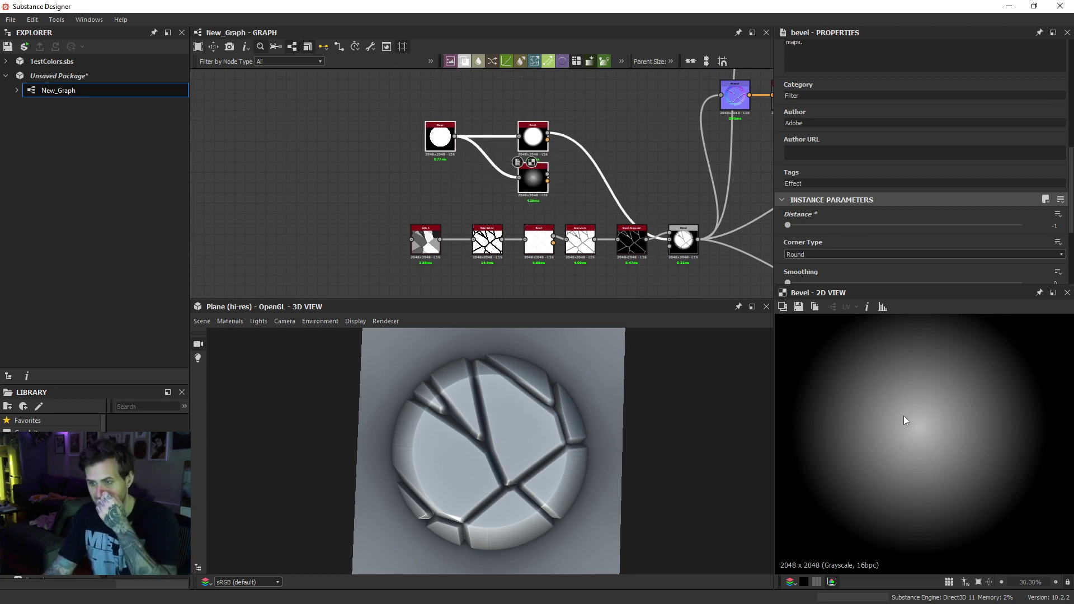
- Add an Auto Levels node fed by the duplicate Bevel's height output
click(577, 183)
key(space)
text(aut)
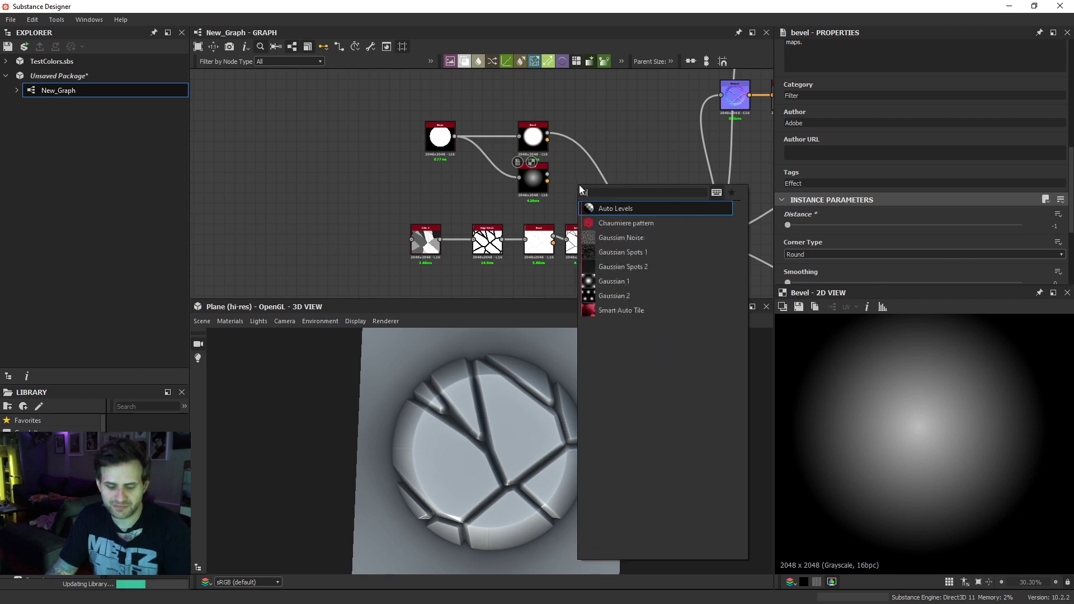
click(616, 211)
drag(548, 174, 574, 177)
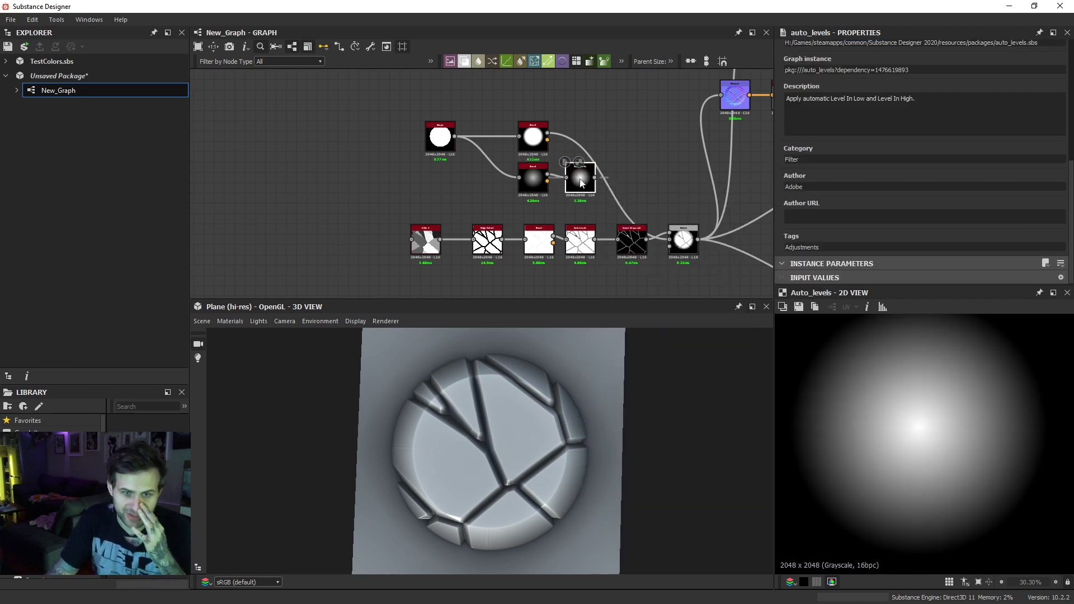
scroll(931, 430, up, 2)
- Shift the disc nodes and the crack chain left in the graph to make room before the crack Invert Grayscale
middle_drag(446, 138, 480, 161)
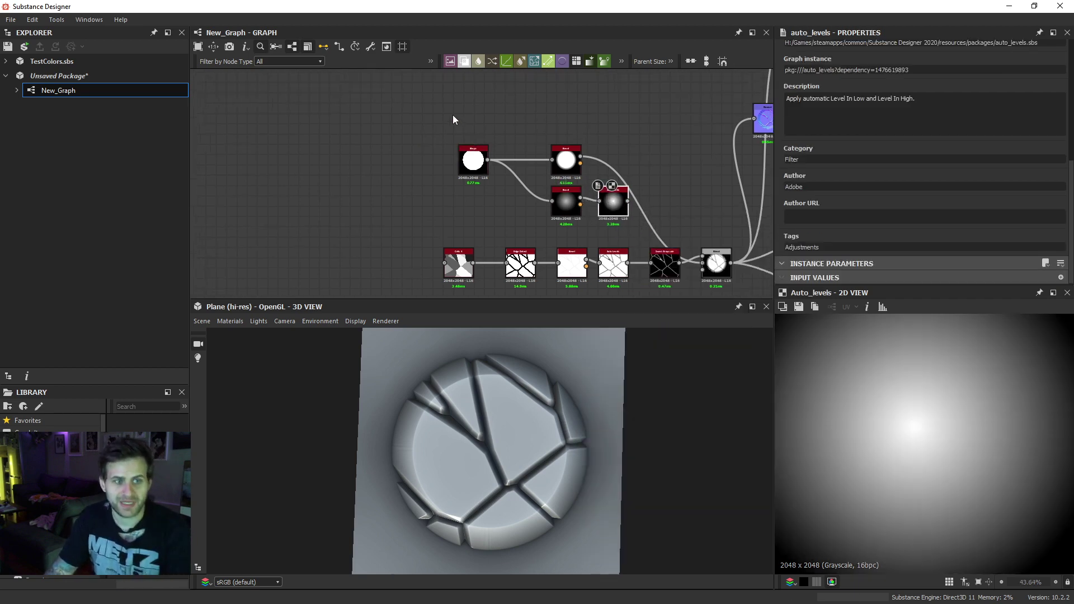
drag(452, 114, 557, 192)
middle_drag(545, 231, 548, 222)
drag(436, 230, 618, 266)
drag(614, 253, 552, 252)
- Add an Invert Grayscale node after the disc gradient's Auto Levels and inspect the inverted radial gradient
click(599, 218)
key(space)
text(inver)
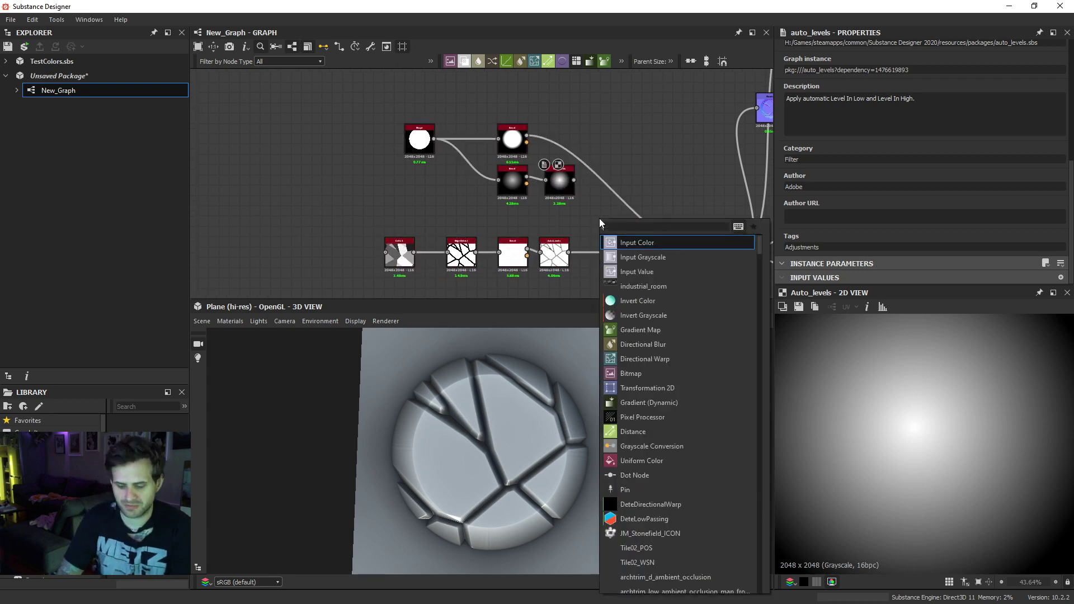
click(666, 258)
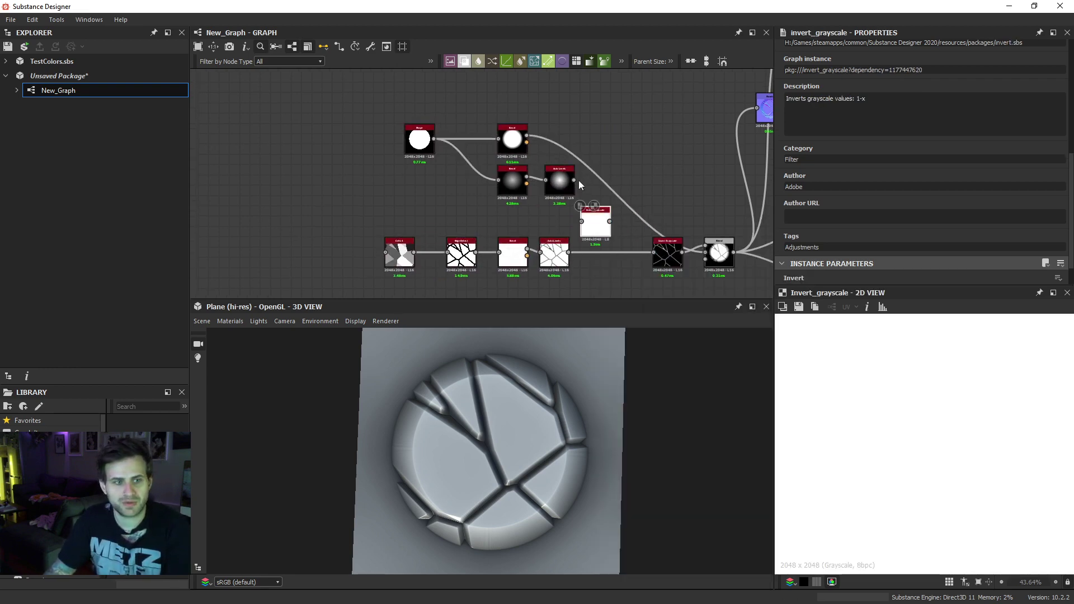
drag(574, 181, 604, 177)
scroll(943, 364, down, 2)
scroll(984, 364, up, 1)
middle_drag(985, 365, 978, 409)
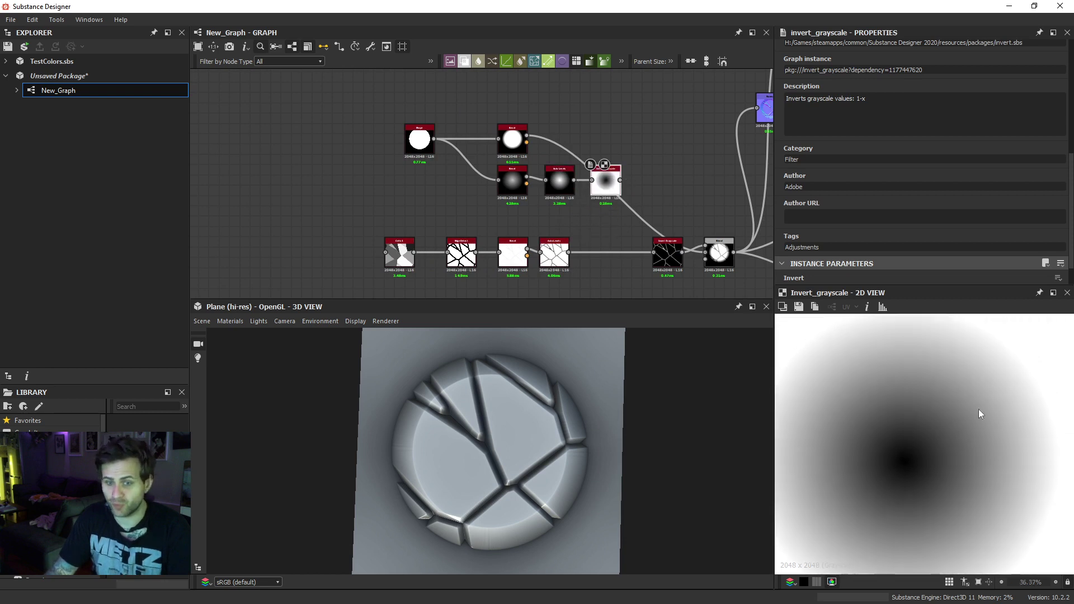
scroll(1021, 355, down, 2)
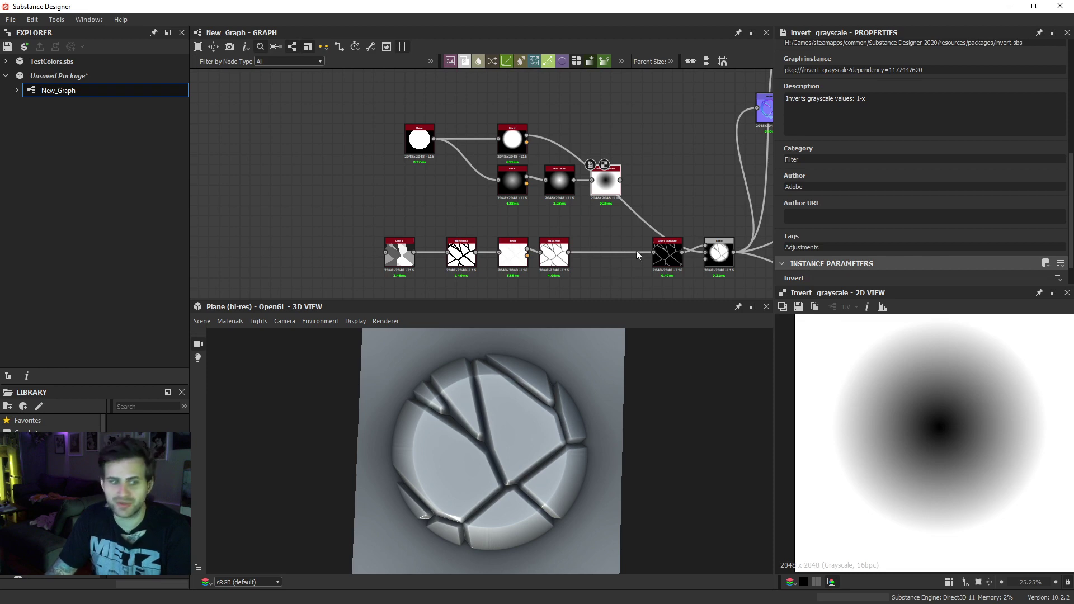
- Add a Blend node with the inverted radial gradient as foreground and the crack Auto Levels as background
scroll(590, 239, up, 1)
click(583, 221)
key(space)
click(610, 259)
scroll(595, 250, up, 2)
drag(586, 219, 636, 273)
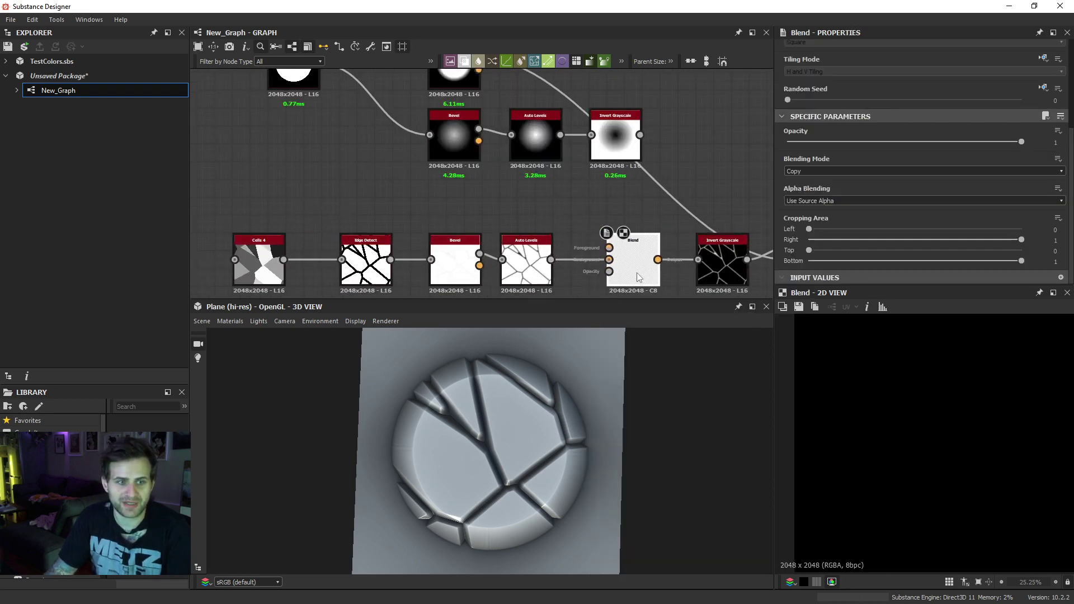
drag(551, 260, 609, 259)
drag(609, 248, 640, 134)
- Shift the gradient and crack nodes left and raise the new Blend above the crack chain
scroll(554, 138, down, 1)
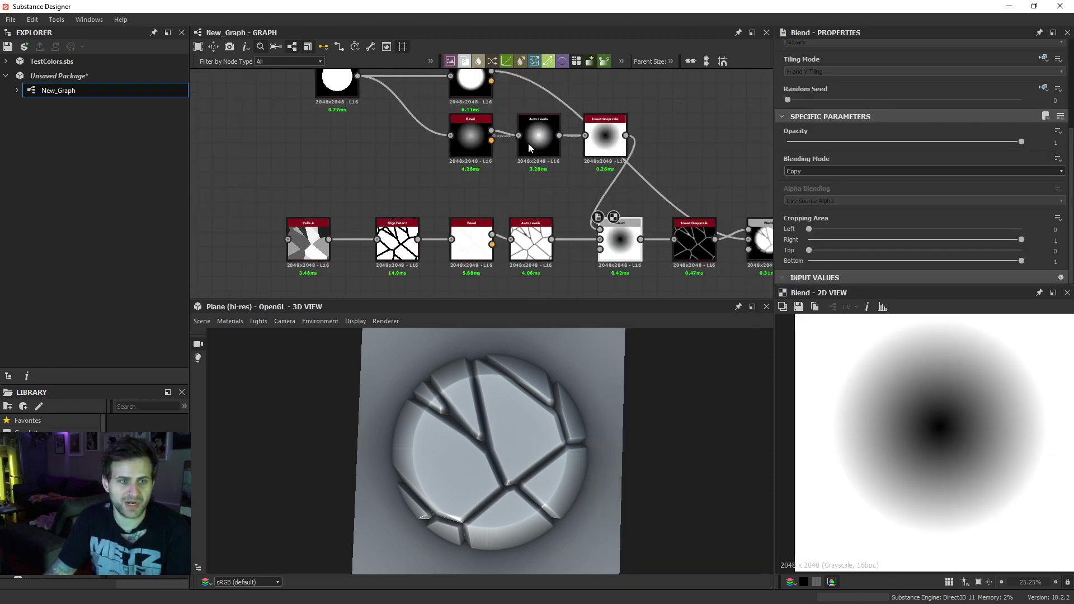
middle_drag(527, 143, 549, 168)
drag(342, 98, 537, 160)
middle_drag(639, 258, 643, 228)
drag(646, 234, 633, 190)
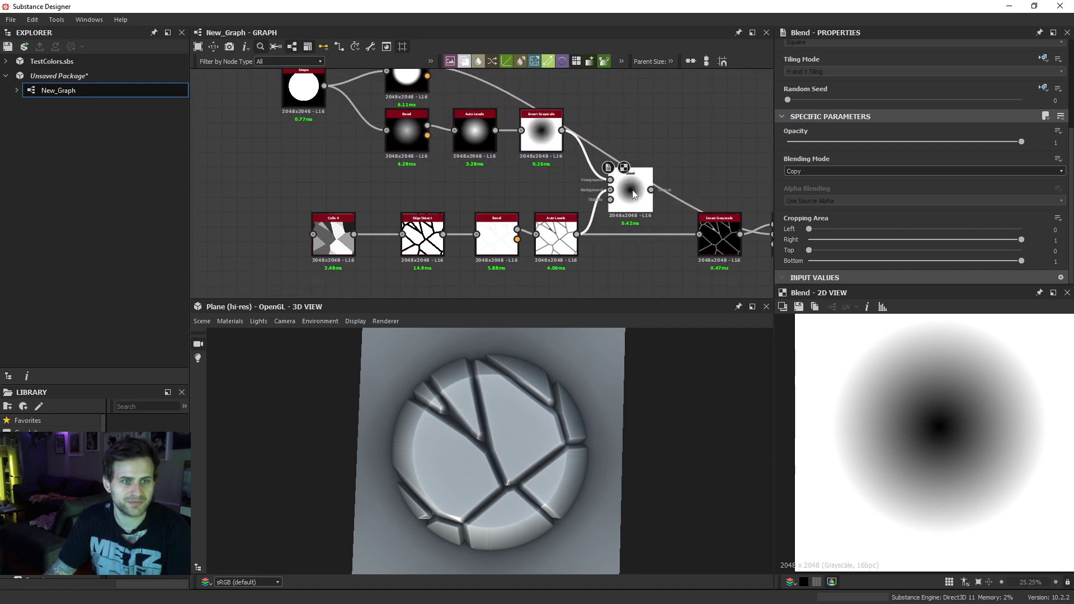
- Set the new gradient Blend's mode to Subtract and compare its output with the Edge Detect mask
click(804, 171)
click(805, 194)
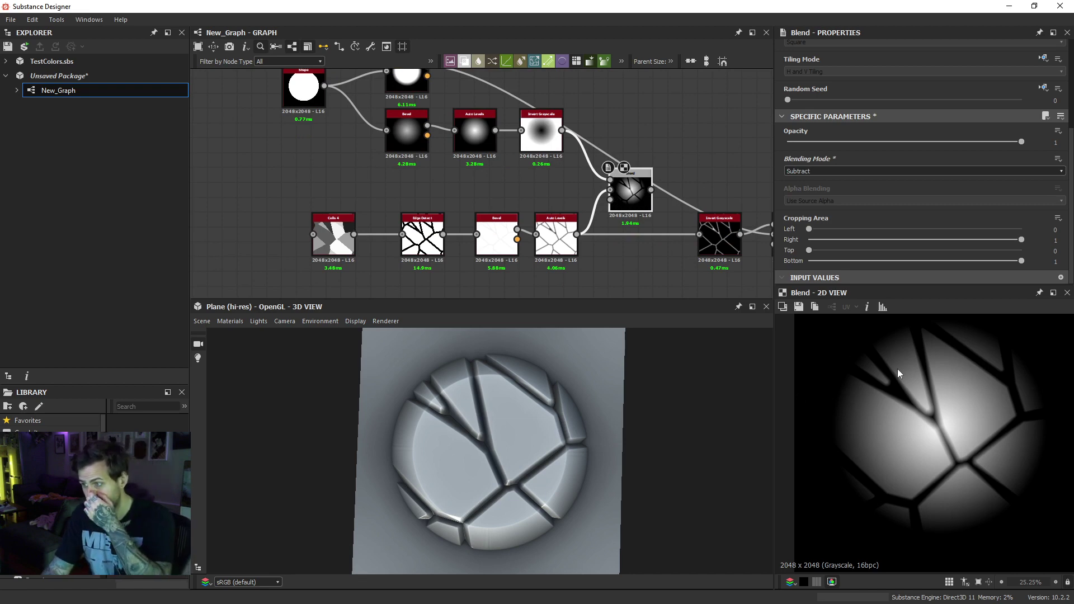
middle_drag(882, 355, 880, 367)
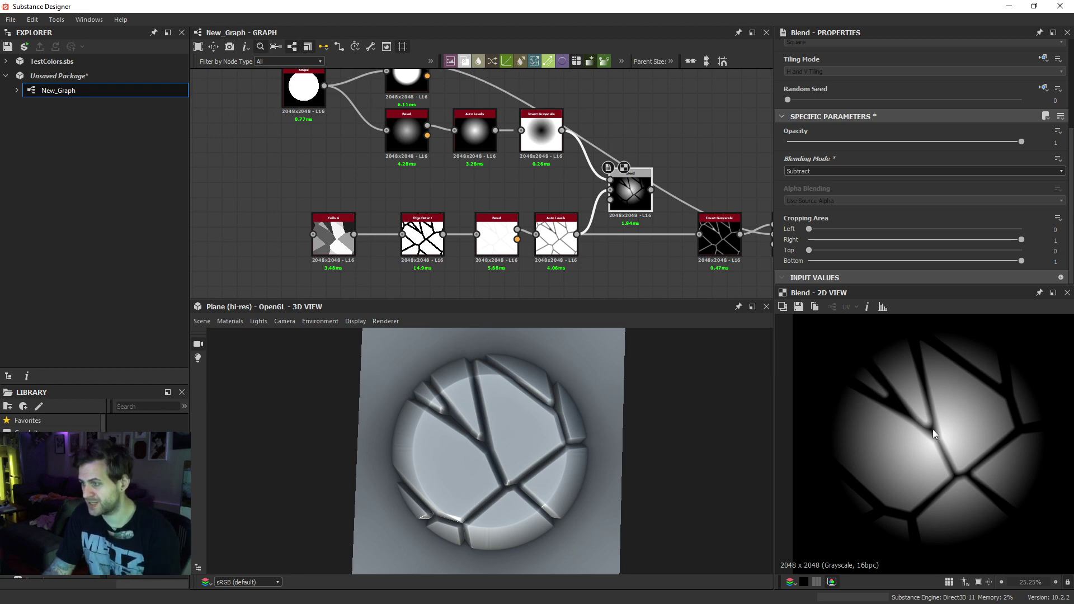
scroll(931, 428, up, 3)
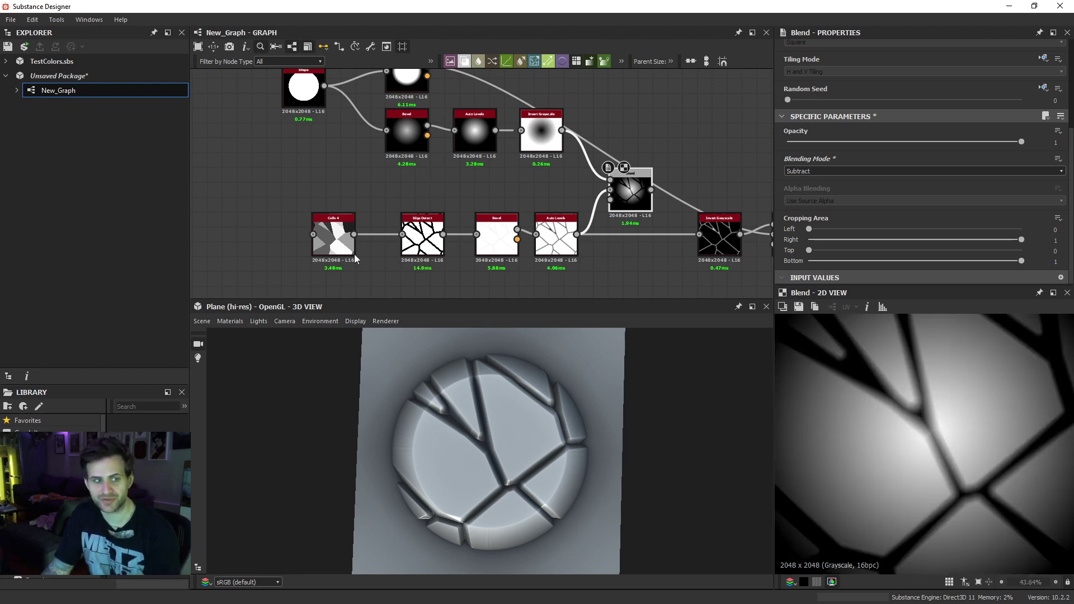
double_click(423, 235)
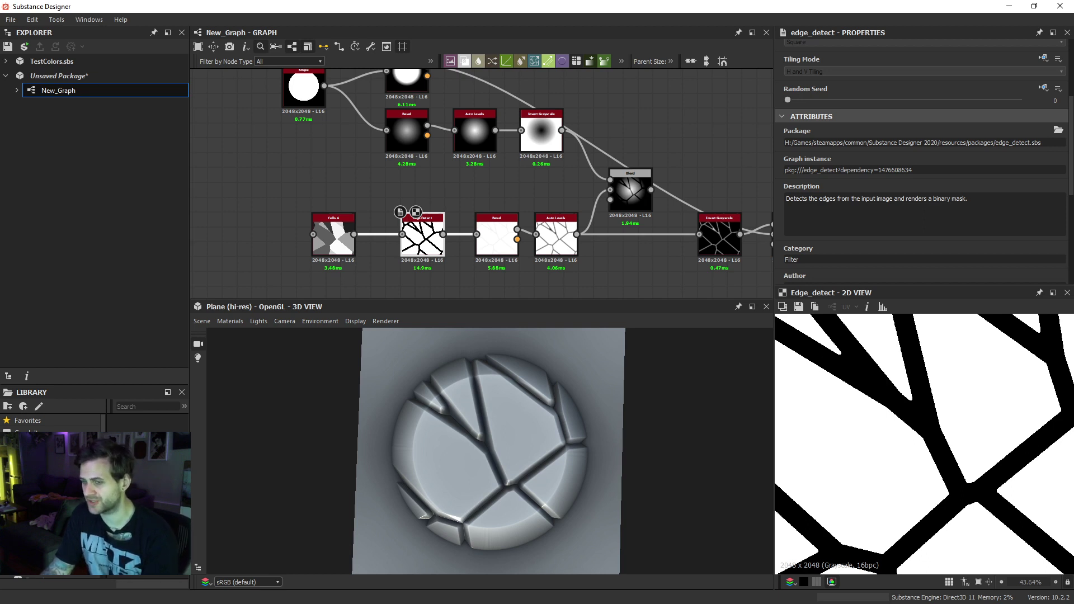
double_click(631, 191)
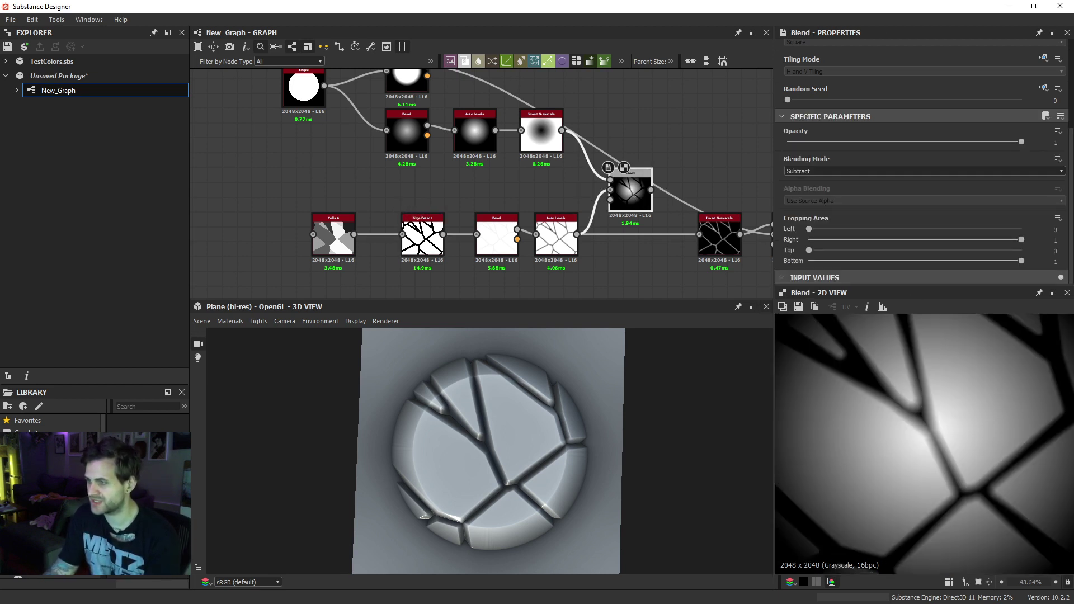
scroll(640, 217, up, 1)
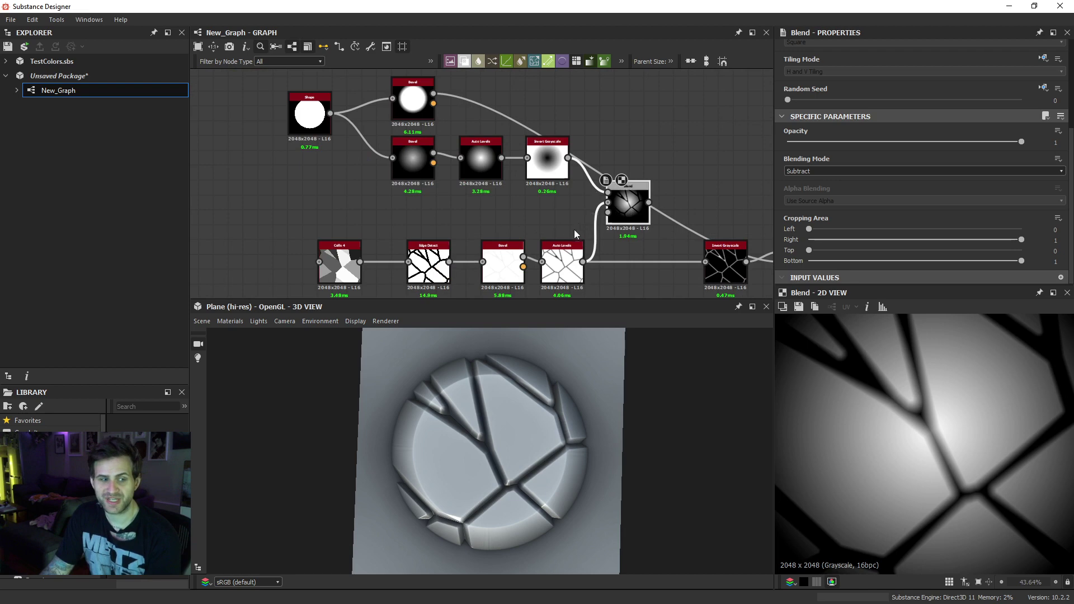
- Tighten the layout of the crack chain and gradient Blend, and set that Blend's opacity to 0.5
drag(306, 228, 531, 267)
drag(628, 202, 607, 217)
drag(1021, 142, 905, 142)
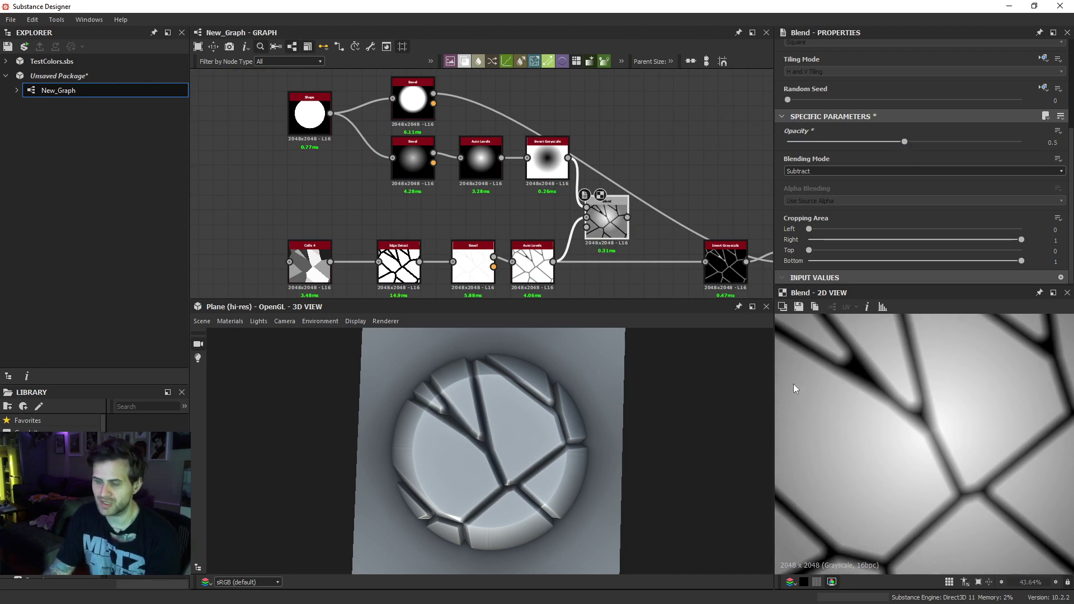
scroll(602, 228, down, 1)
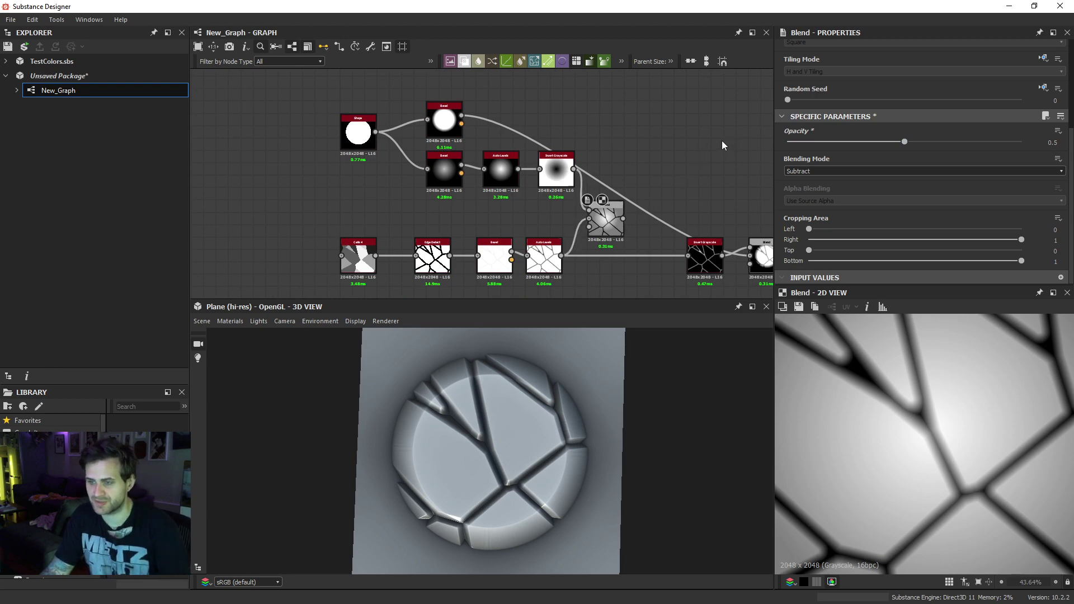
- Add a Histogram Scan node fed by the gradient Blend, and shift both chains left before the crack Invert Grayscale
key(space)
text(his)
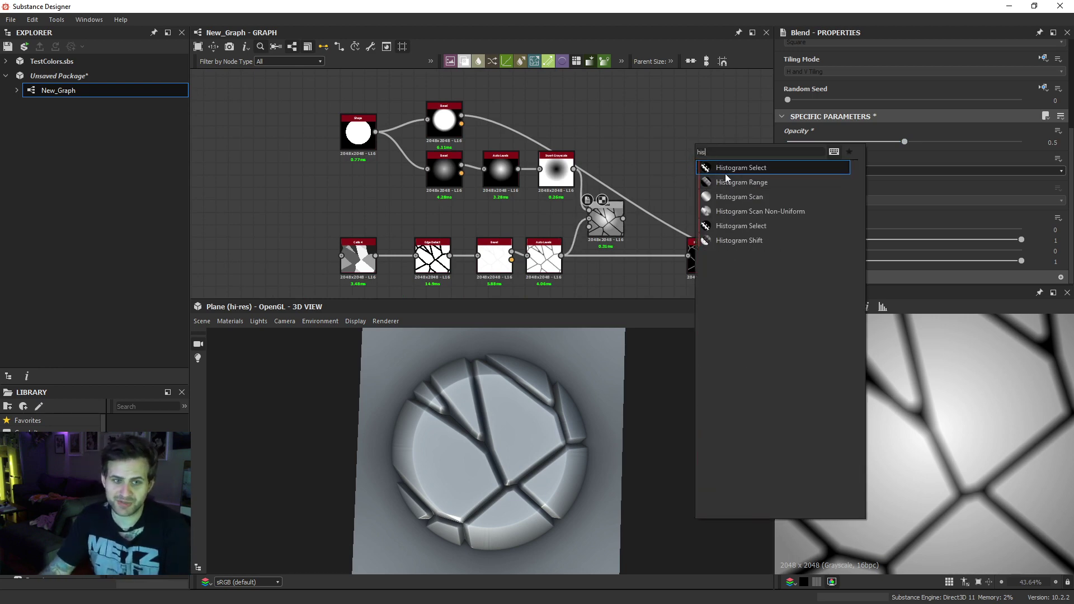
click(738, 196)
drag(690, 144, 652, 220)
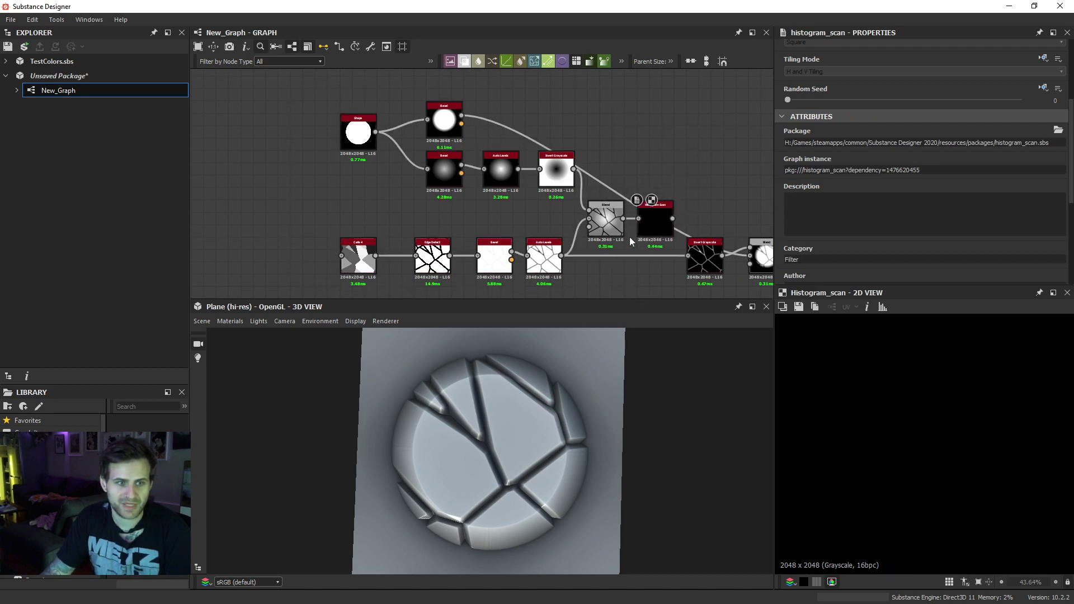
drag(646, 275, 306, 92)
drag(445, 121, 389, 116)
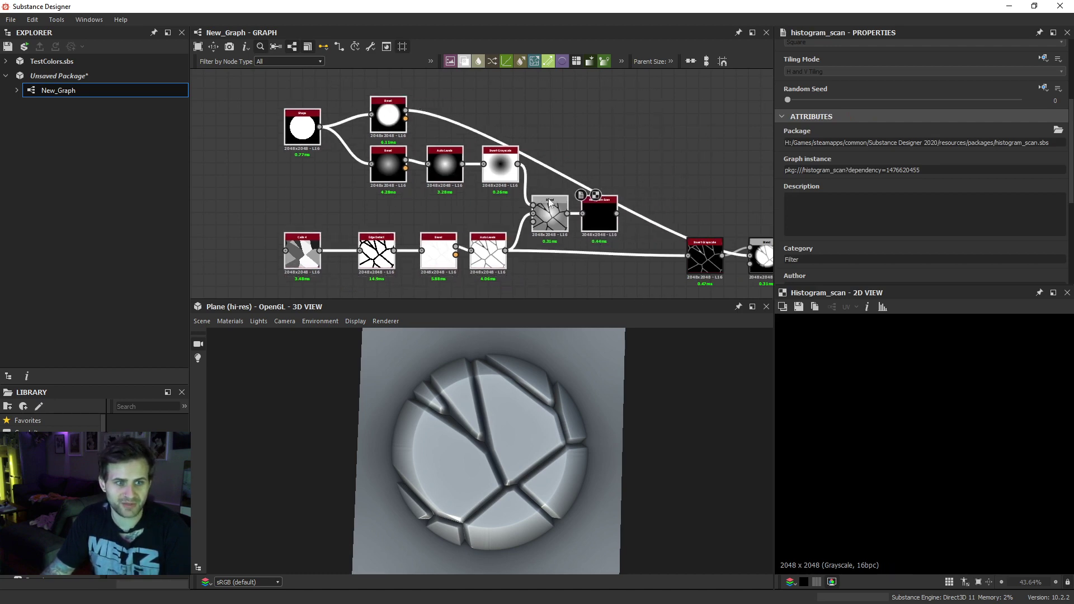
- Set the Histogram Scan's contrast to 1 and its position to 0.51, and inspect the crack mask
double_click(598, 213)
scroll(989, 213, down, 5)
drag(882, 202, 1021, 230)
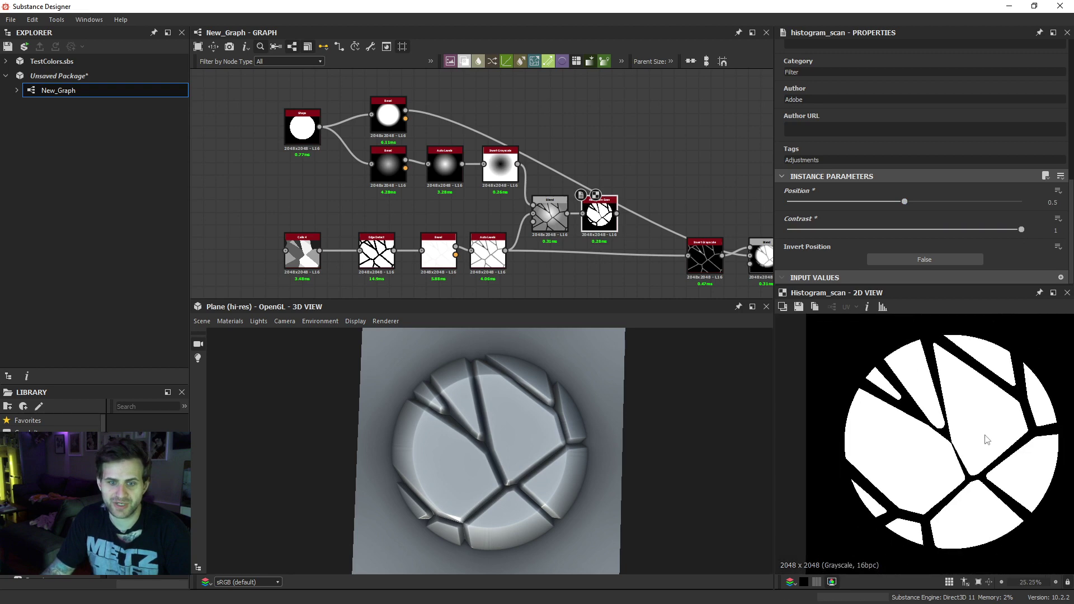
click(907, 202)
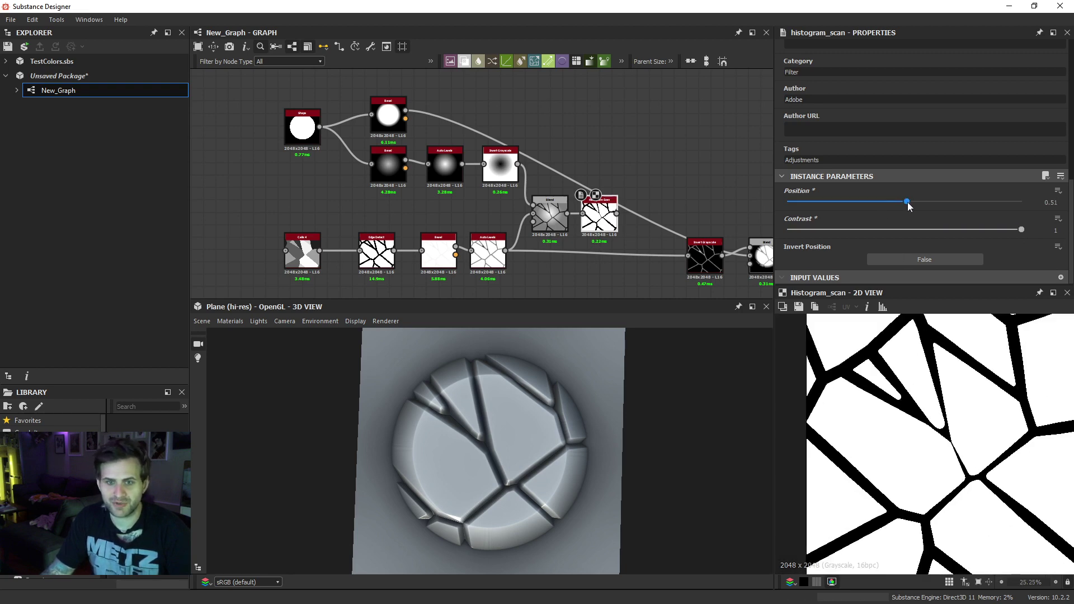
scroll(978, 502, down, 3)
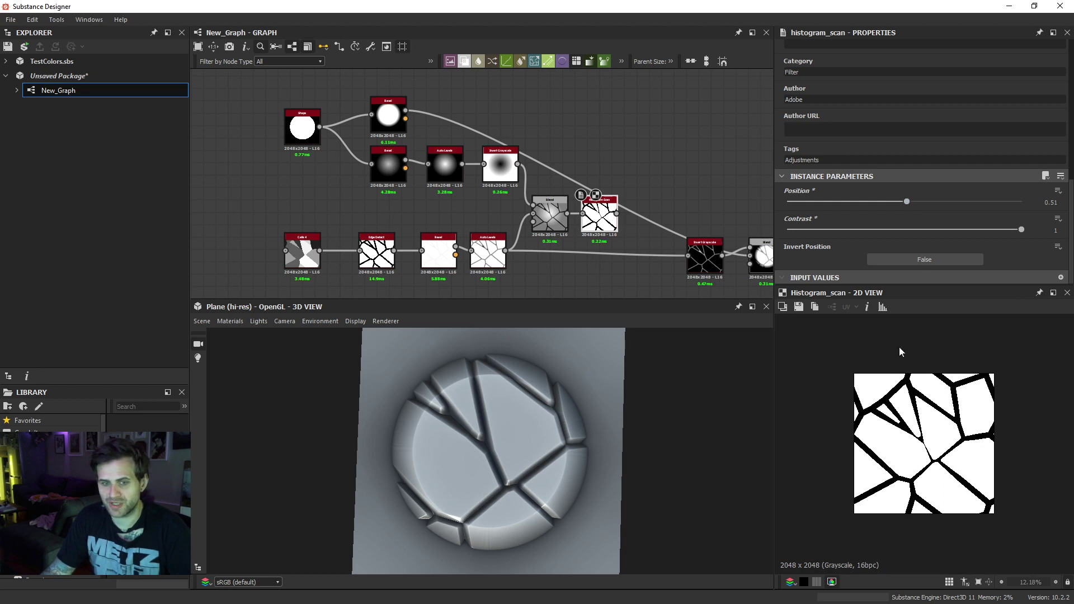
scroll(984, 402, up, 2)
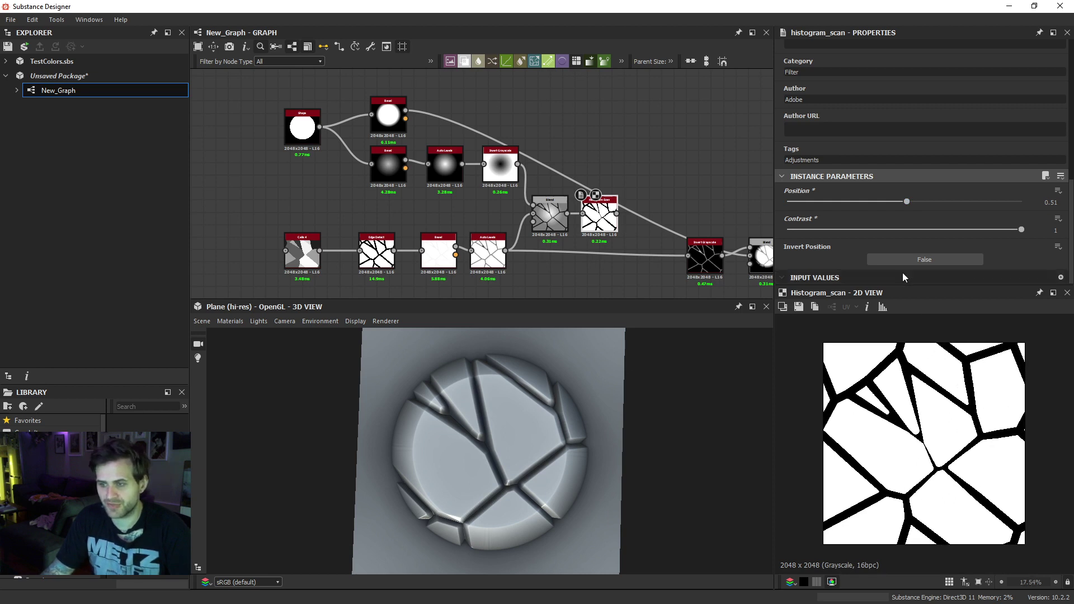
- Try a Histogram Scan position of 0.5 and compare the mask with the inverted radial gradient
click(905, 202)
double_click(500, 168)
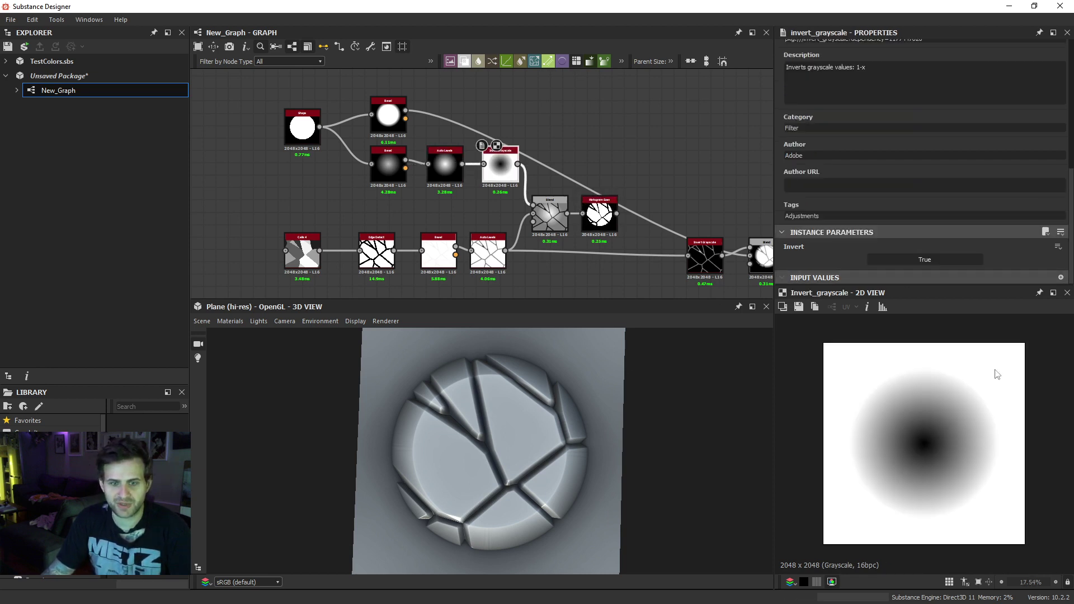
scroll(998, 371, up, 3)
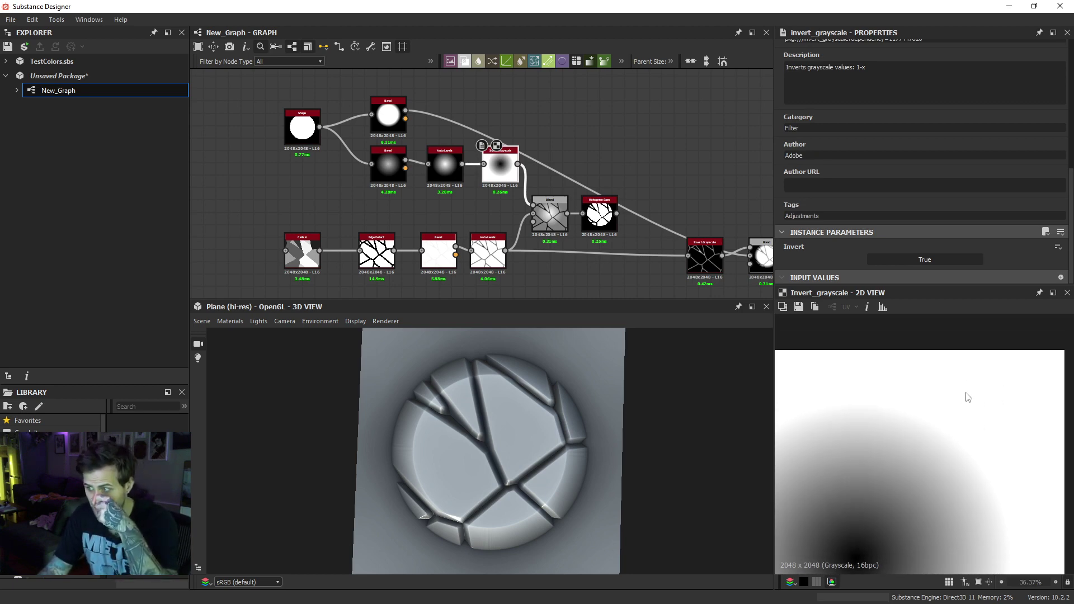
- Return the Histogram Scan's position to 0.51 and examine how the crack width varies around the centre
click(614, 219)
click(907, 258)
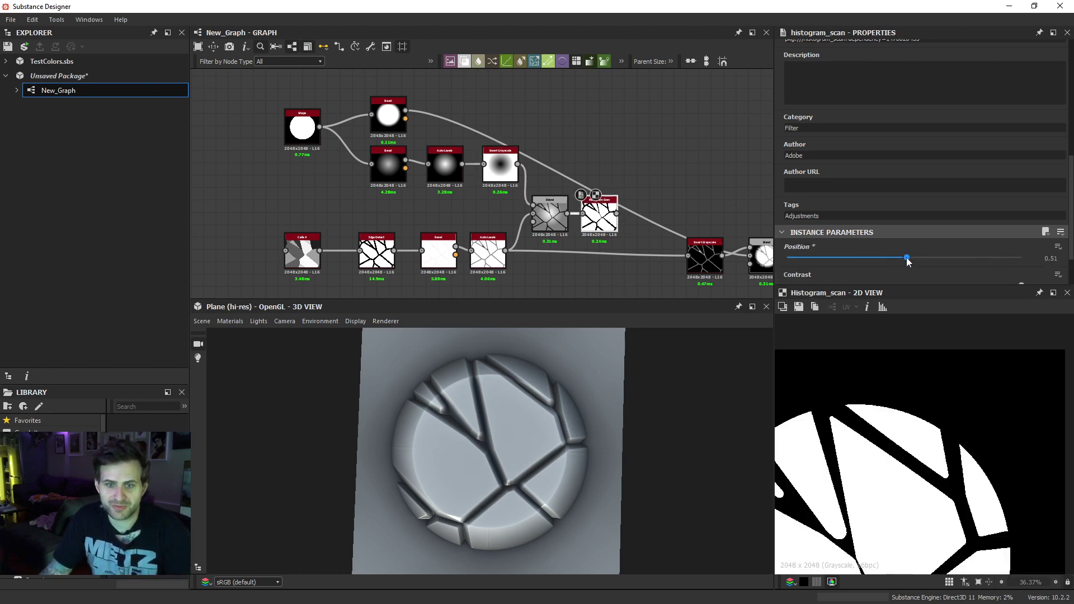
scroll(1000, 446, down, 3)
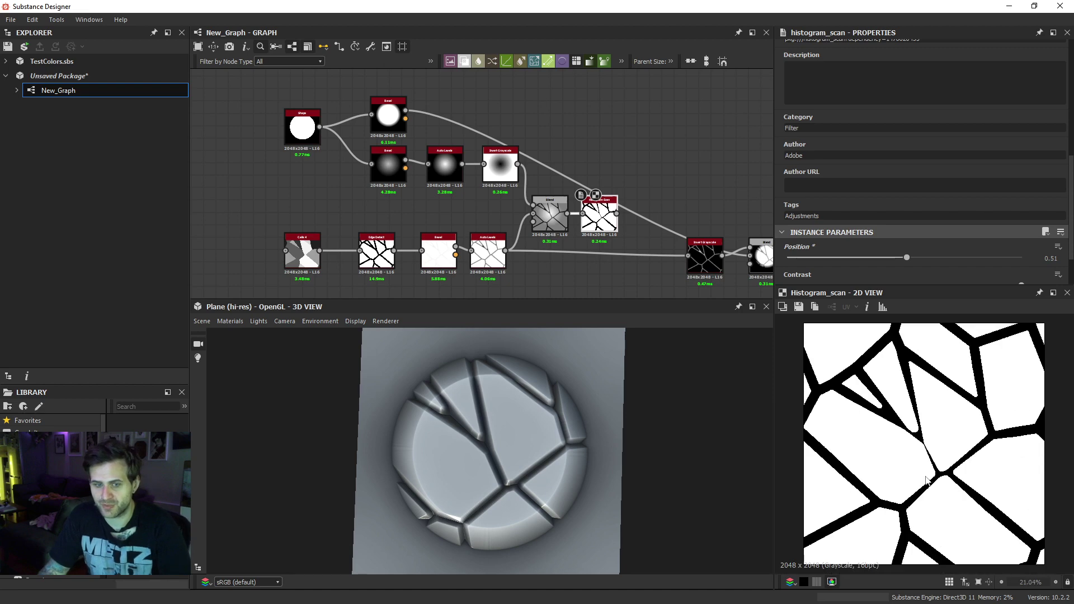
scroll(933, 457, up, 3)
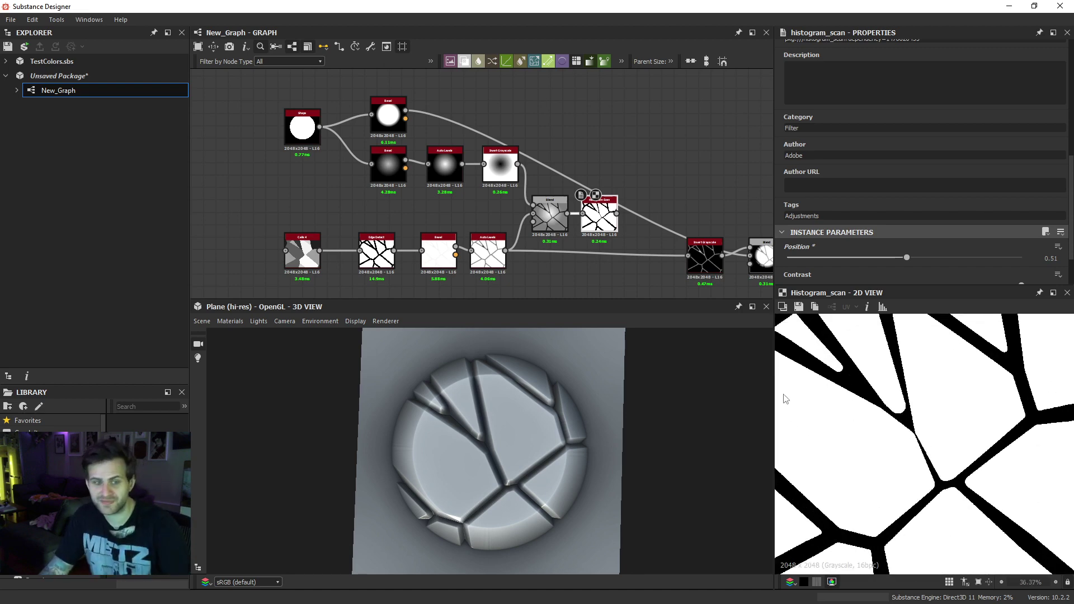
- Shift the gradient and crack chains further left to make room before the crack Invert Grayscale
scroll(627, 227, down, 2)
drag(324, 113, 593, 263)
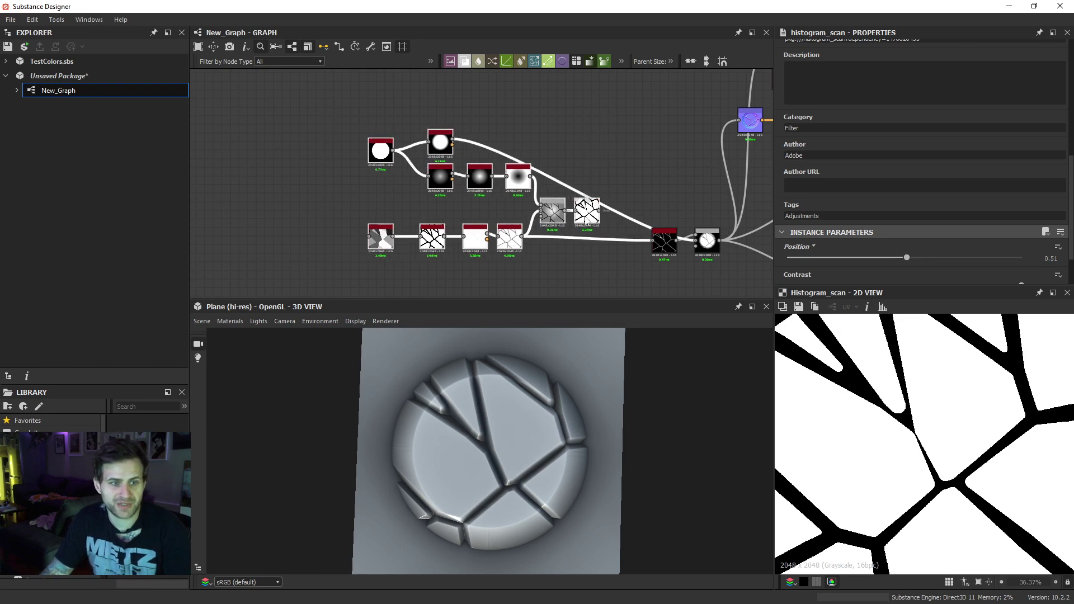
drag(472, 266, 437, 261)
drag(329, 266, 465, 237)
drag(293, 113, 576, 264)
drag(555, 208, 530, 208)
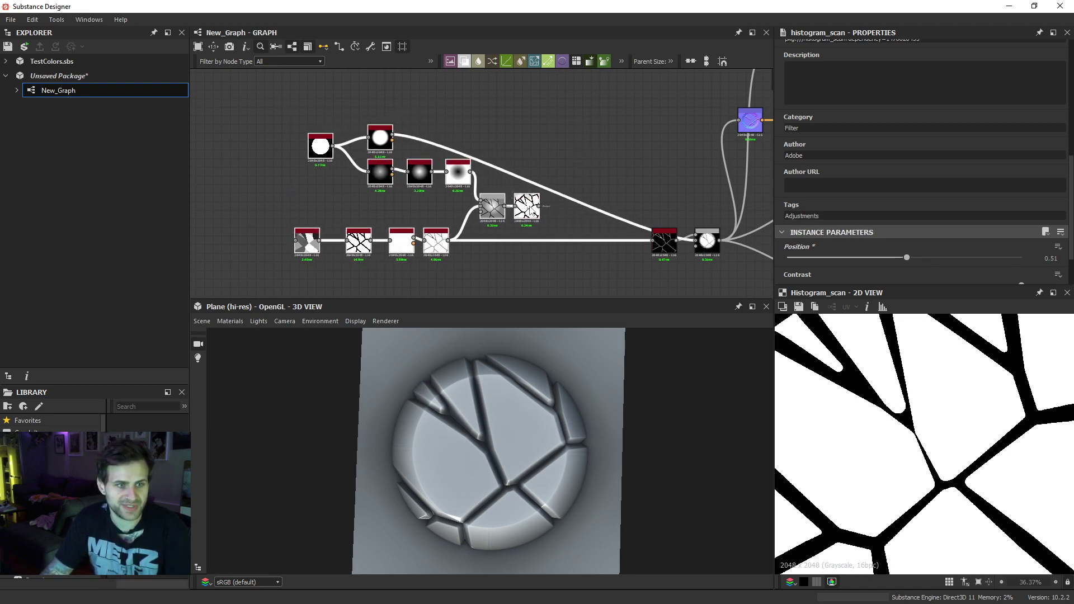
- Add a Bevel node below the chain, fed by the Histogram Scan, and set its distance to 1
click(530, 208)
key(f)
middle_drag(533, 271, 534, 248)
key(space)
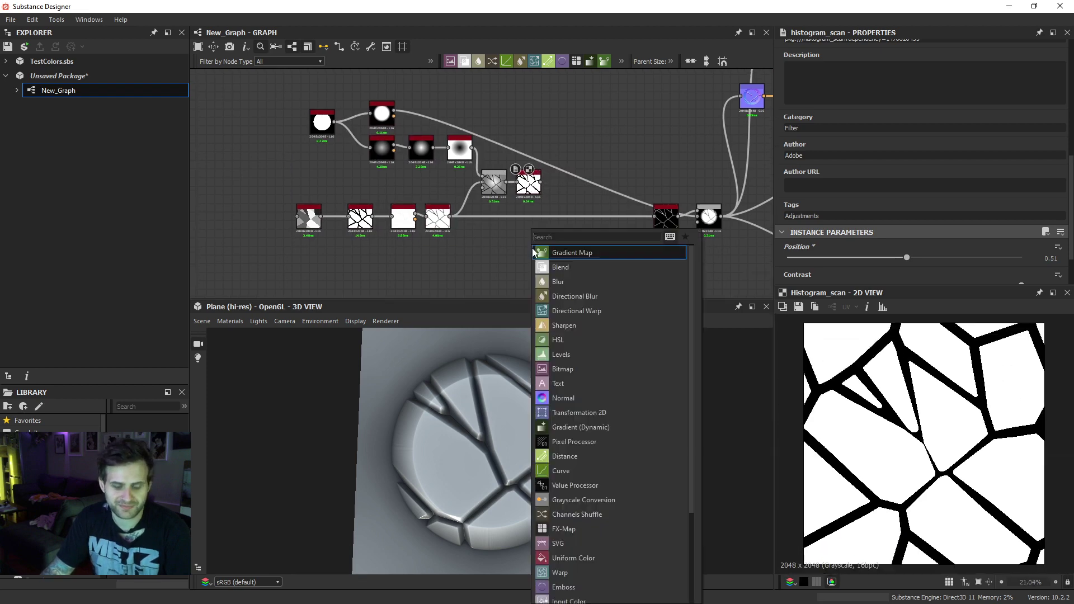
key(Escape)
key(space)
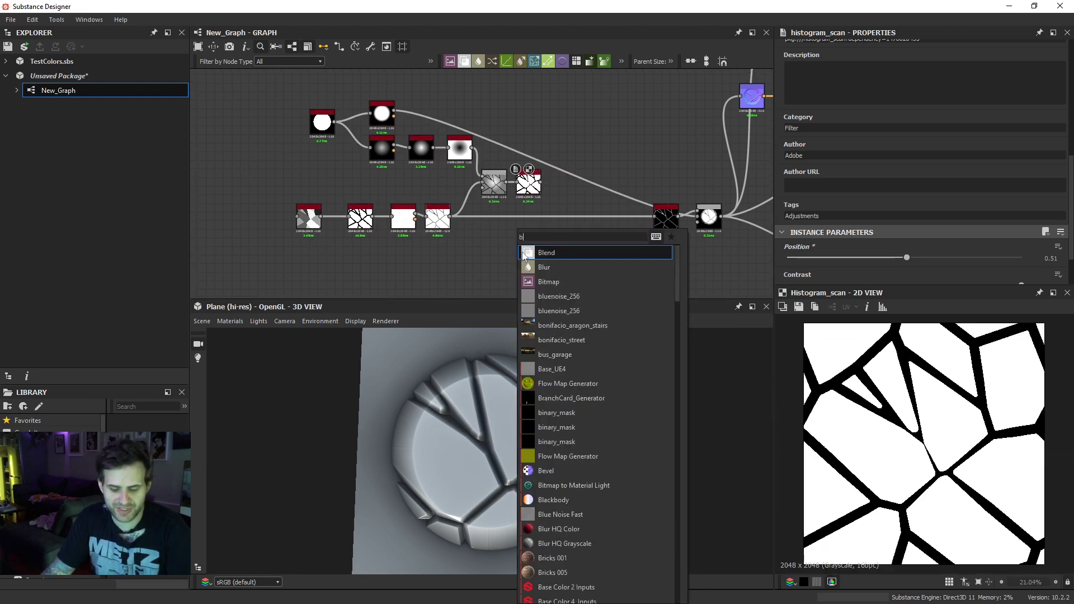
text(bev)
click(559, 252)
drag(542, 184, 506, 251)
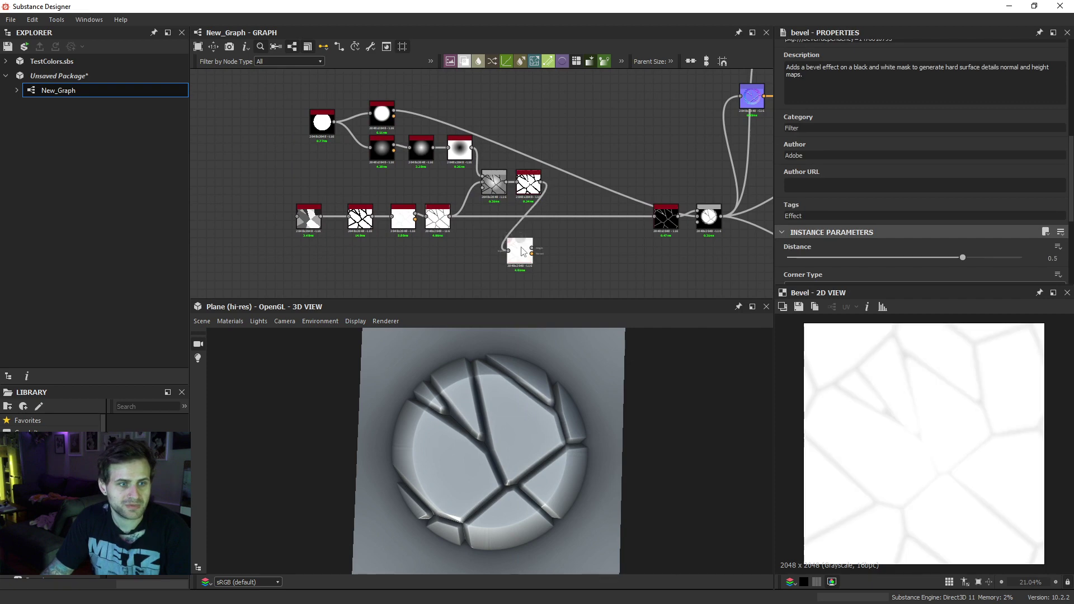
drag(962, 257, 1023, 258)
- Add an Auto Levels node beside the new Bevel and feed it with the Bevel's height output
key(space)
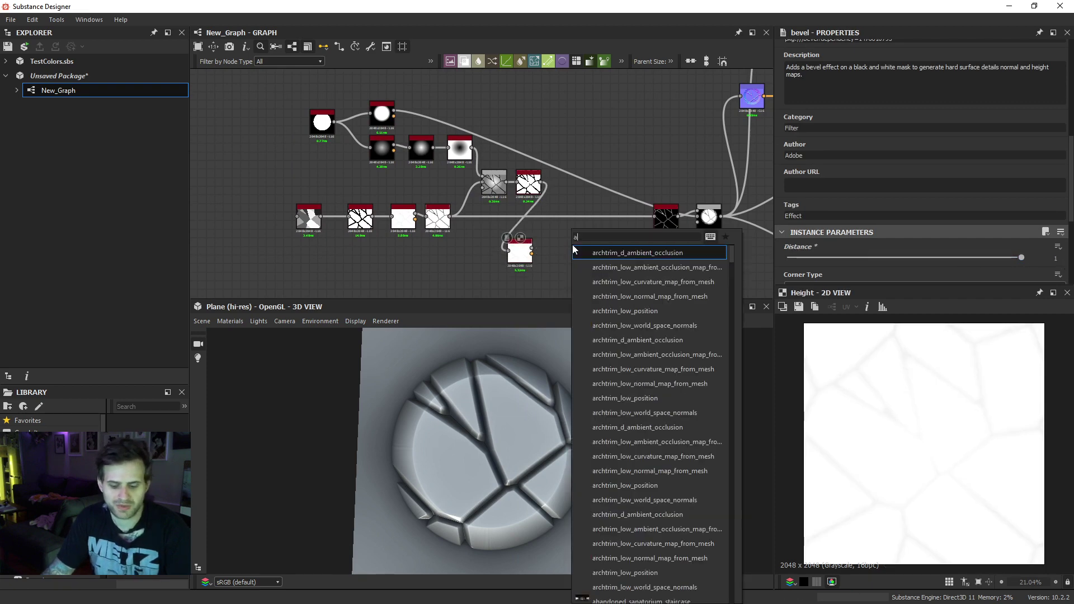
text(auy)
key(Escape)
key(space)
text(aut)
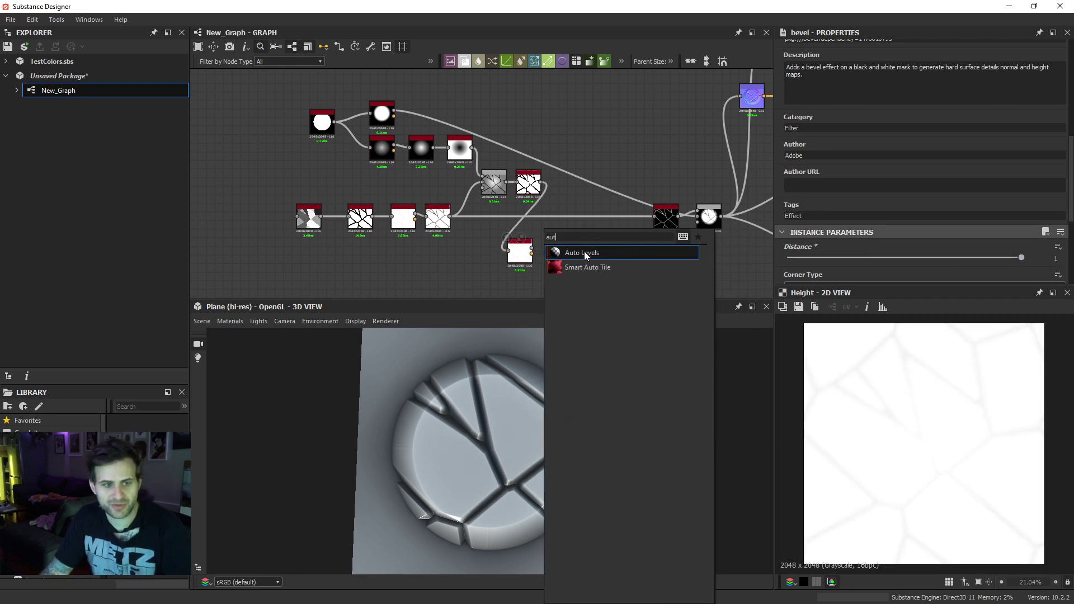
click(583, 250)
scroll(547, 250, up, 2)
drag(526, 247, 542, 246)
drag(551, 242, 551, 247)
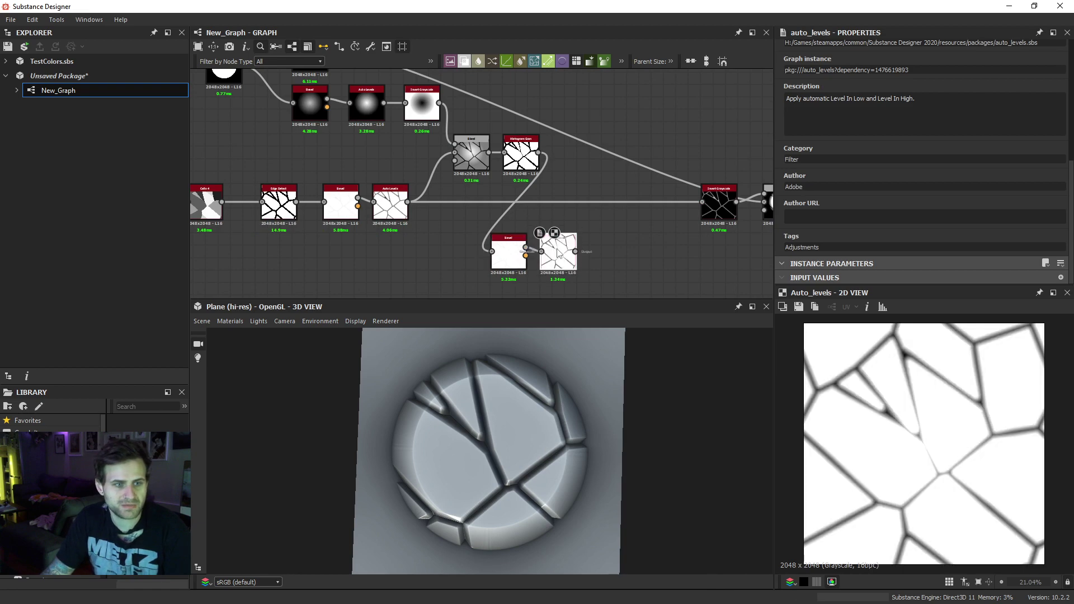
- Feed the crack Invert Grayscale from the new Auto Levels and check the cracks on the 3D plane
scroll(946, 433, up, 1)
middle_drag(591, 256, 573, 254)
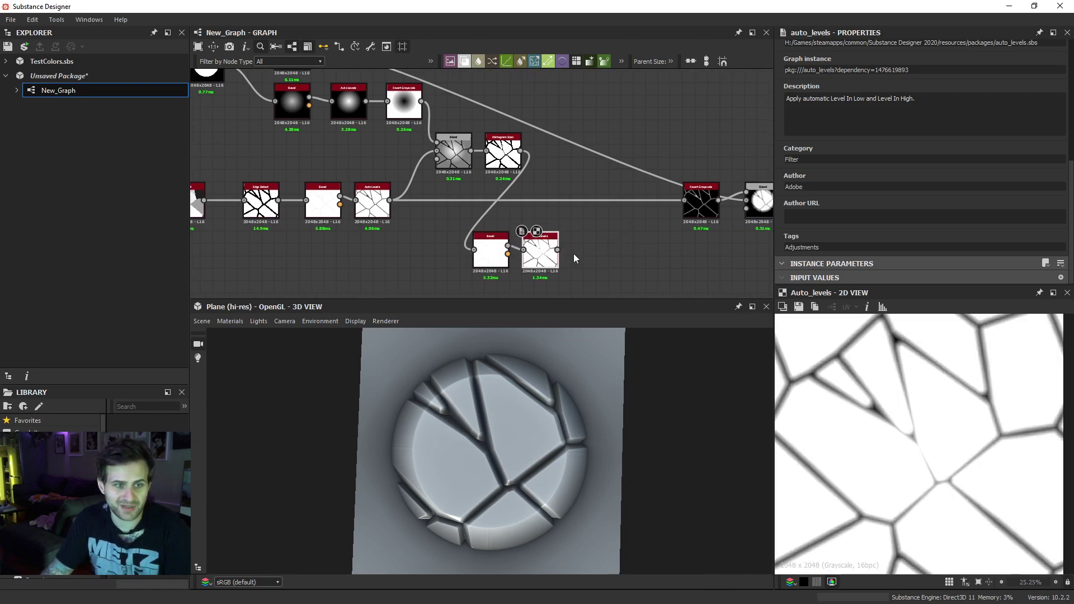
drag(579, 241, 684, 200)
double_click(705, 205)
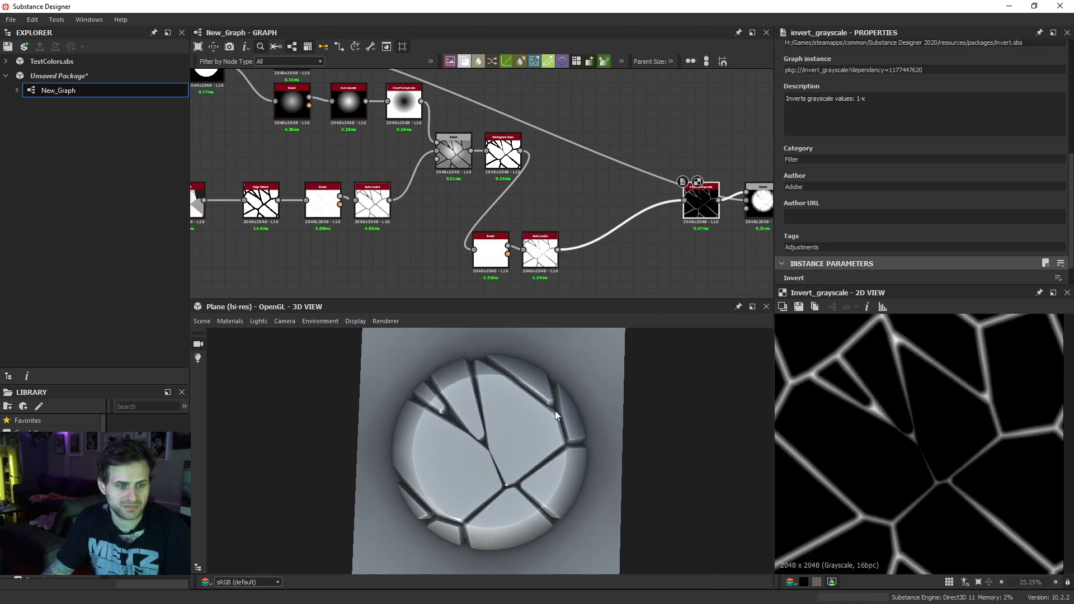
drag(555, 410, 508, 439)
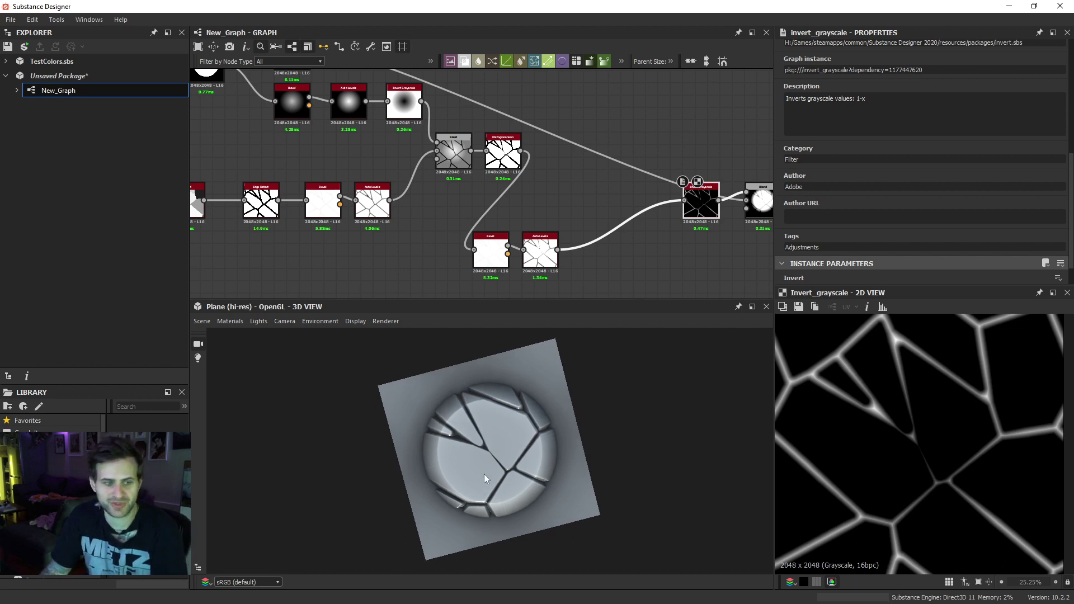
- Compare the outputs of the gradient Blend and the Histogram Scan with the cracks on the 3D plane
middle_drag(434, 206, 539, 206)
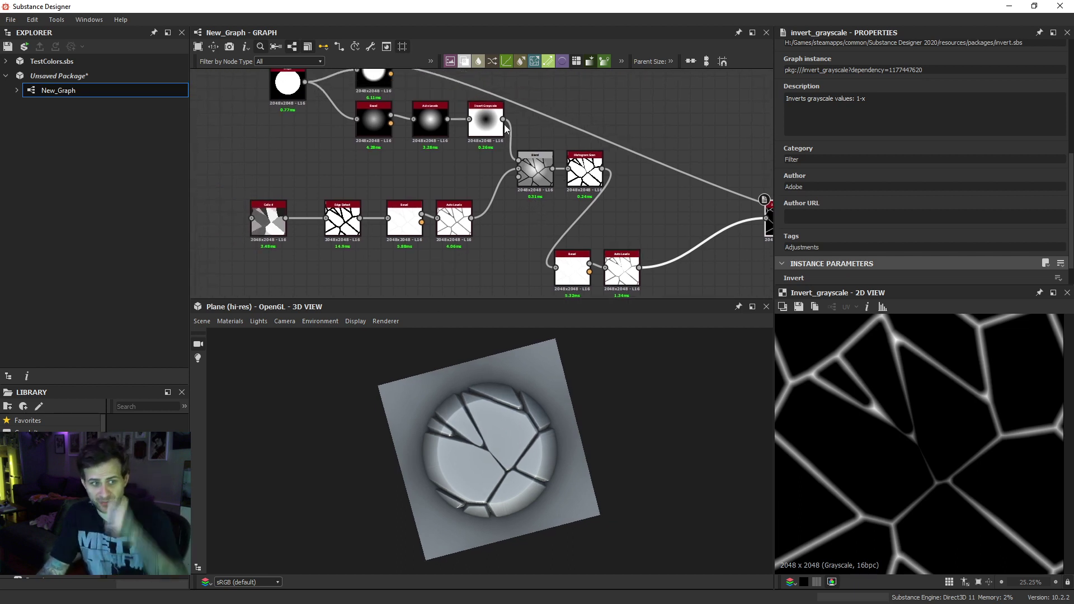
double_click(535, 174)
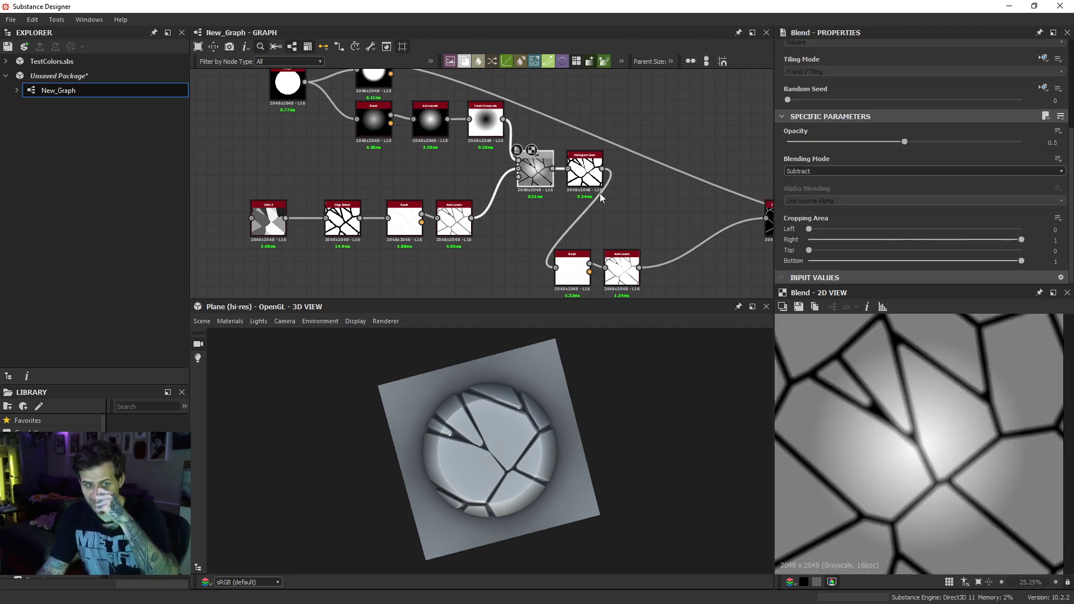
double_click(586, 172)
scroll(933, 176, down, 3)
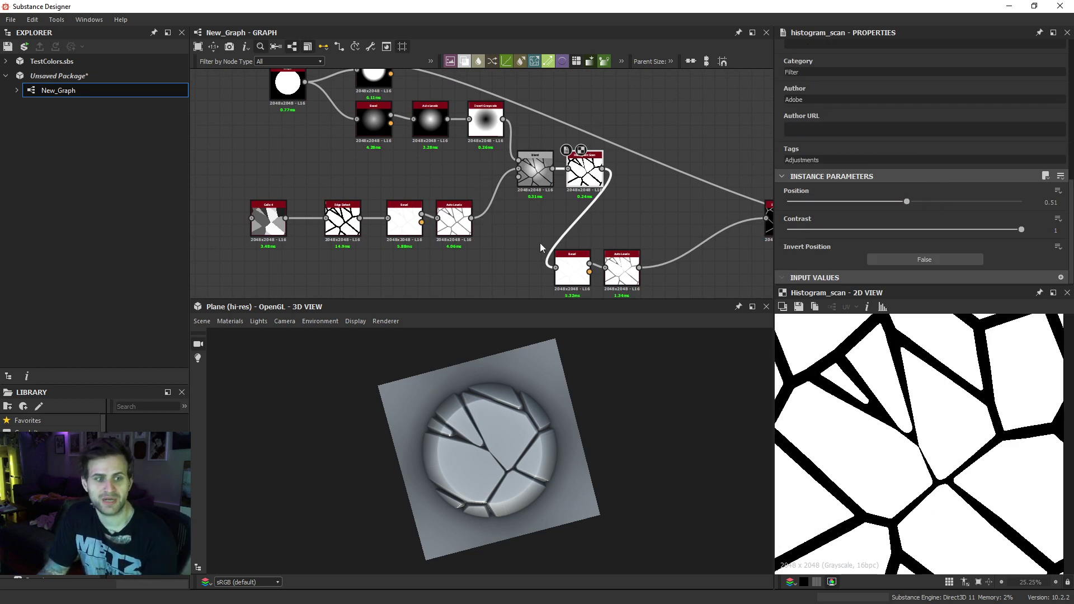
scroll(475, 471, up, 5)
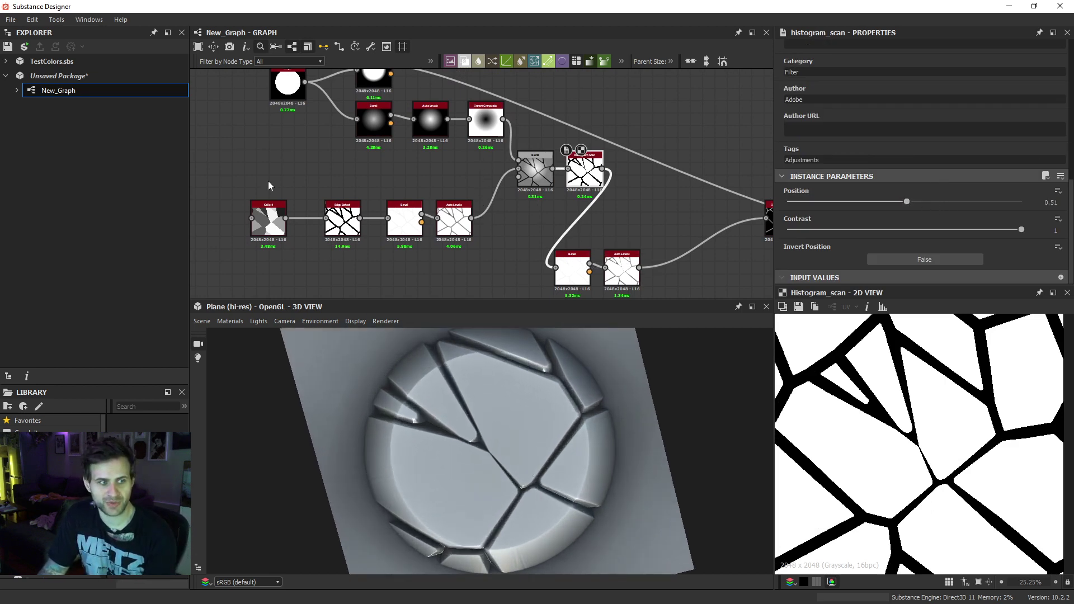
- Try an edge width of 8.3 on the Edge Detect node and check the crack mask
middle_drag(268, 186, 295, 193)
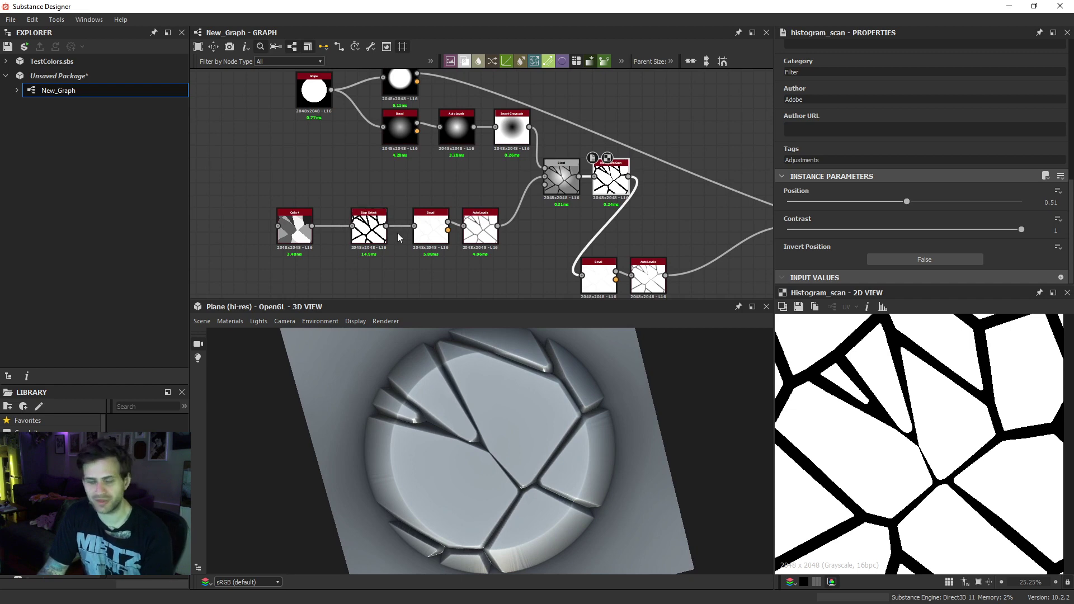
click(373, 229)
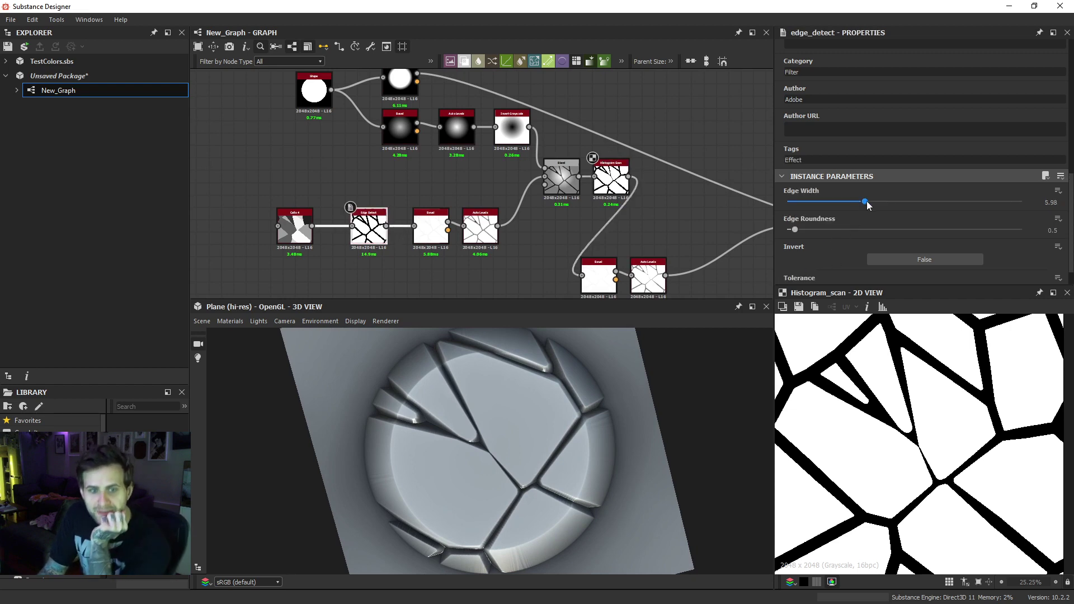
drag(866, 202, 901, 207)
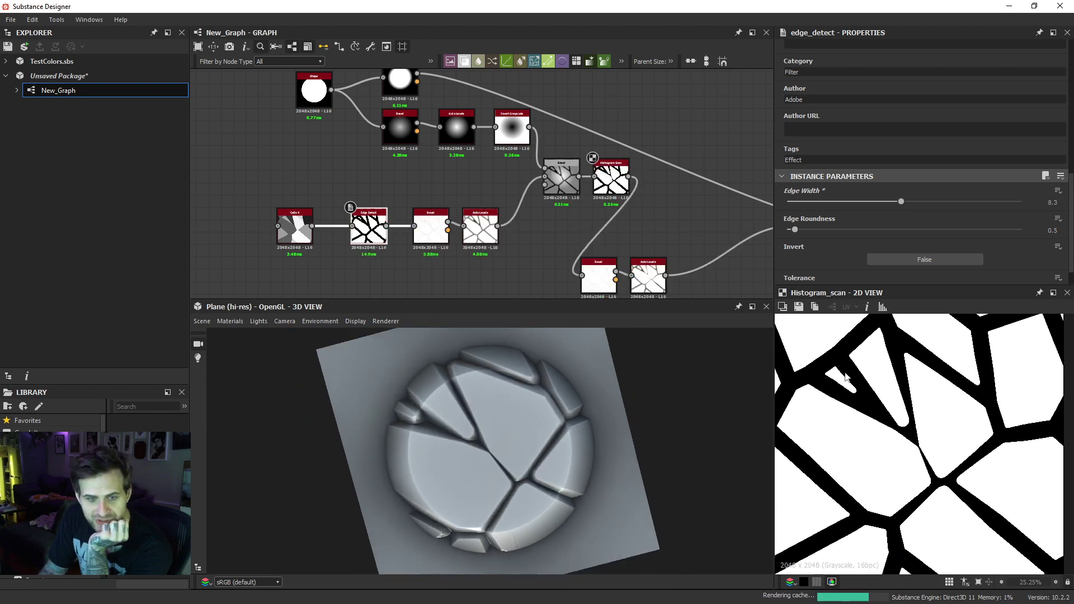
scroll(844, 376, down, 3)
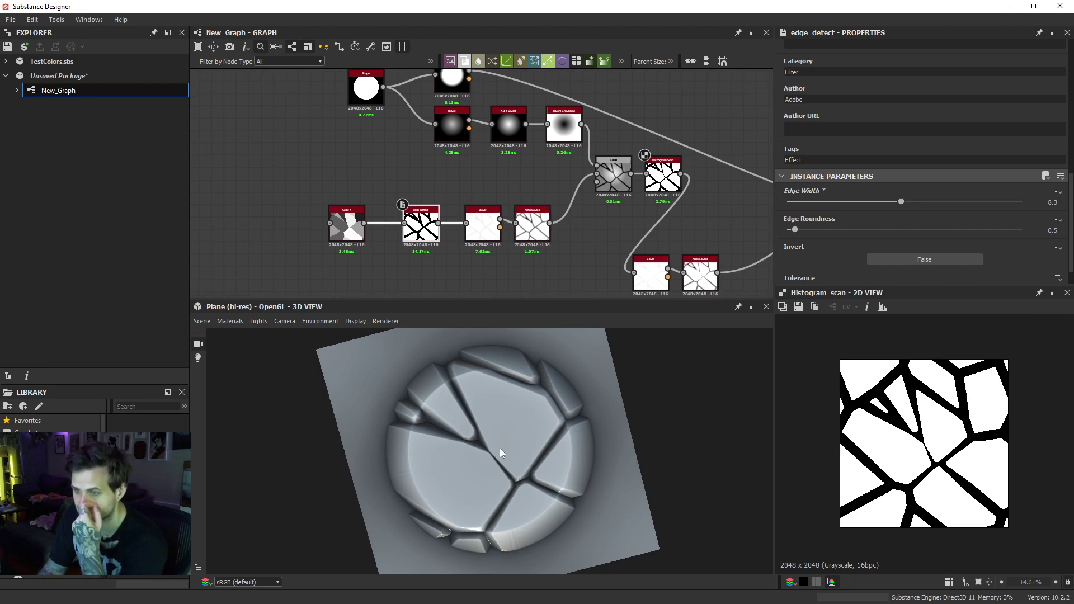
- Set the Edge Detect's edge width to 6.8 and inspect the scanned crack mask up close
drag(900, 202, 877, 205)
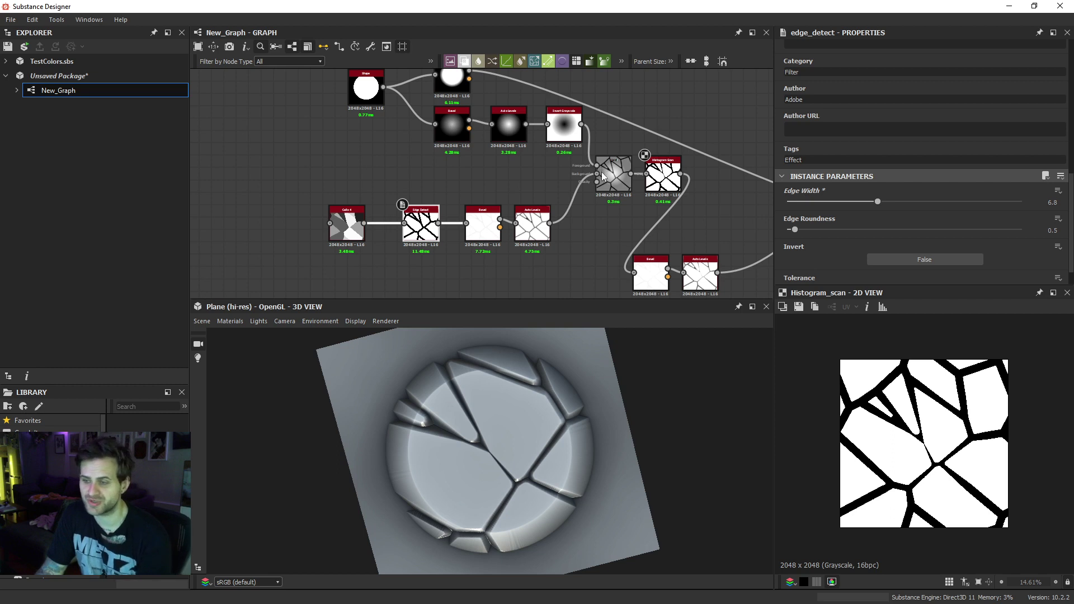
middle_drag(588, 168, 563, 154)
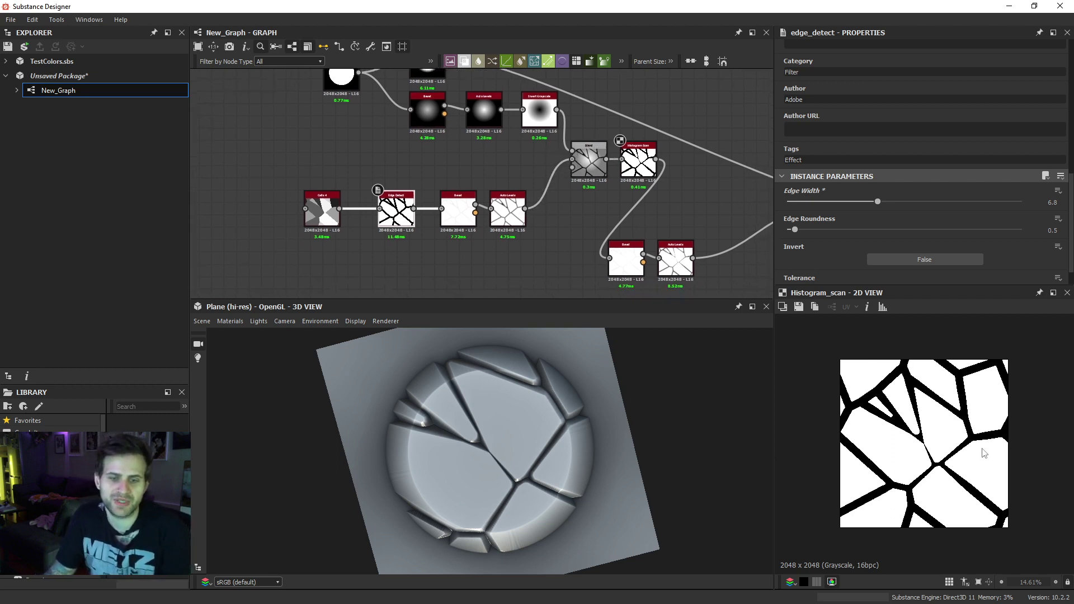
scroll(929, 436, up, 4)
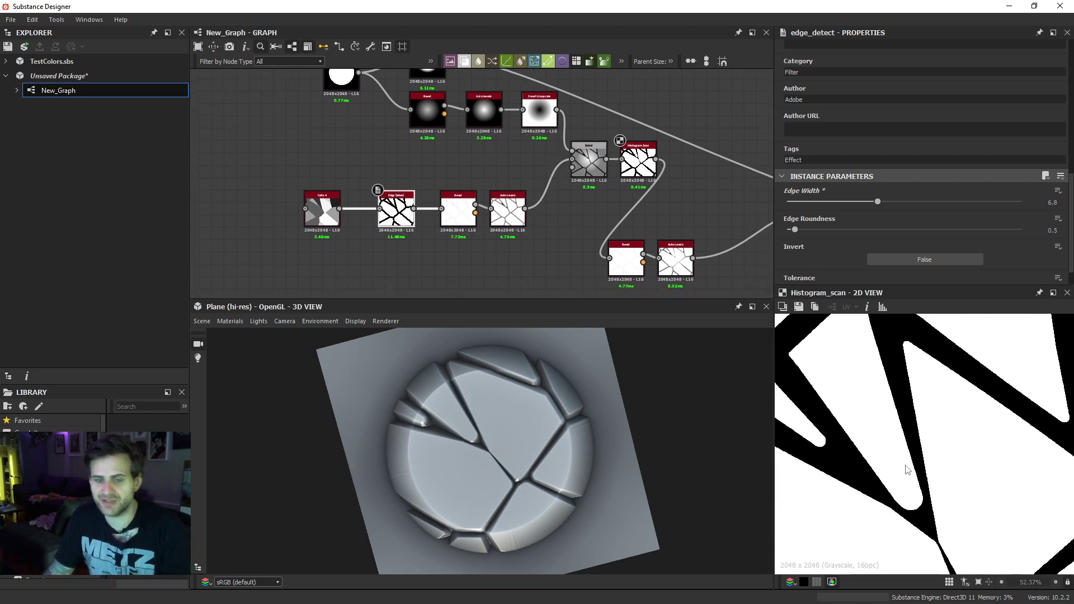
scroll(905, 405, down, 2)
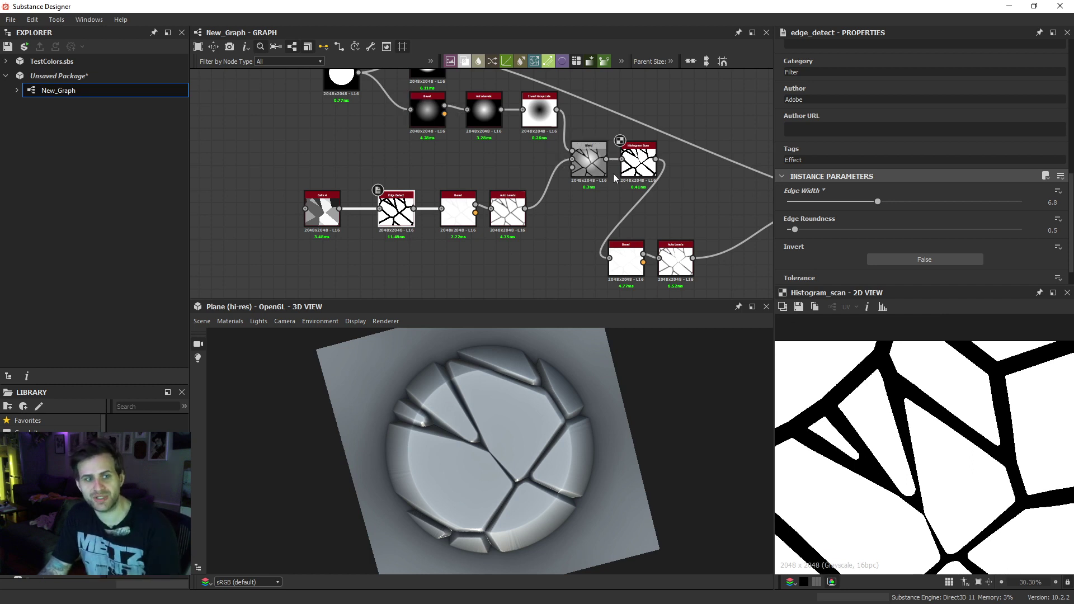
- Set the Histogram Scan's position to 0.5 and inspect its effect on the mask and the disc
click(637, 162)
scroll(893, 437, down, 3)
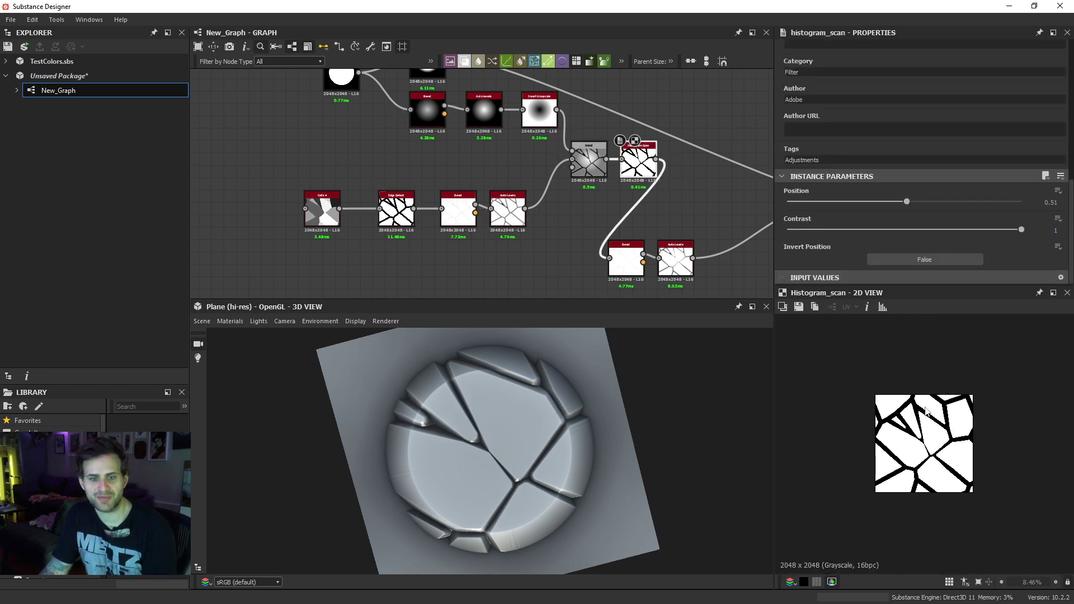
drag(906, 202, 904, 203)
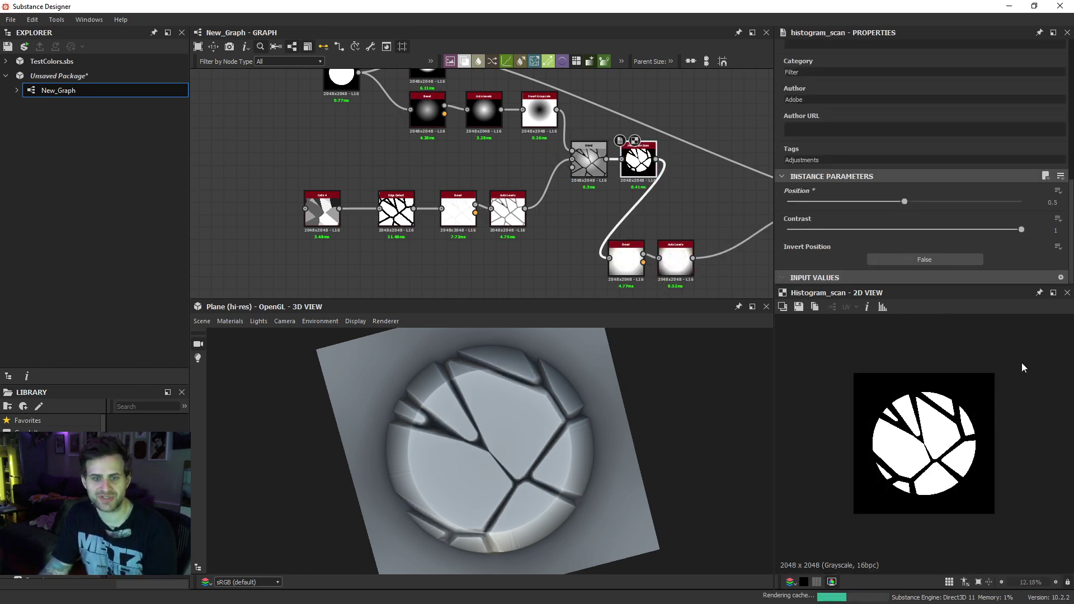
scroll(852, 374, up, 5)
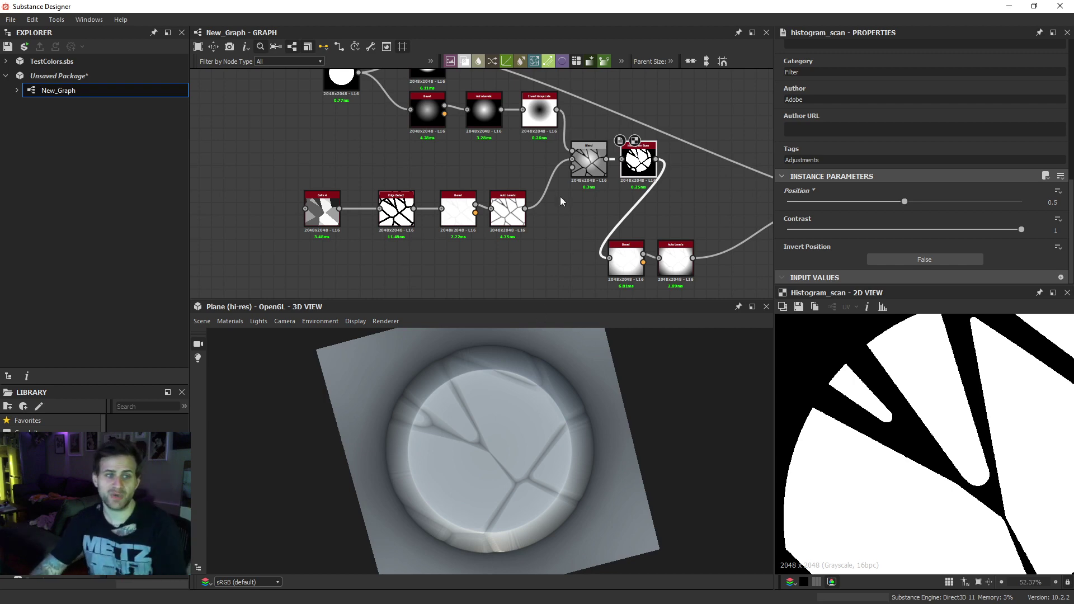
- Add a Levels node and feed it from the Invert Grayscale output of the radial gradient
middle_drag(559, 196, 559, 243)
double_click(539, 158)
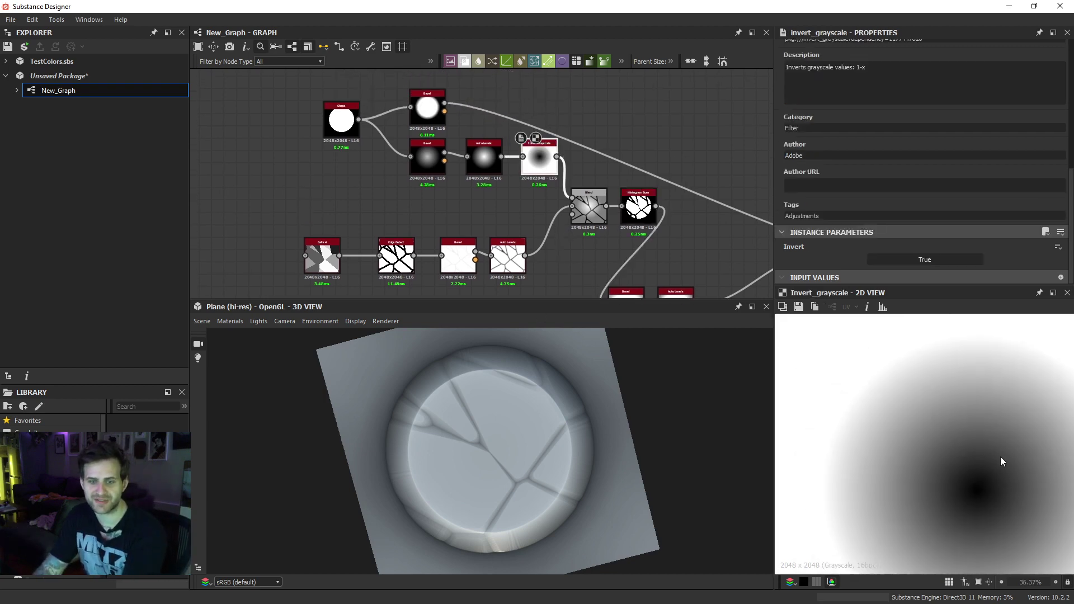
click(618, 109)
key(space)
text(le)
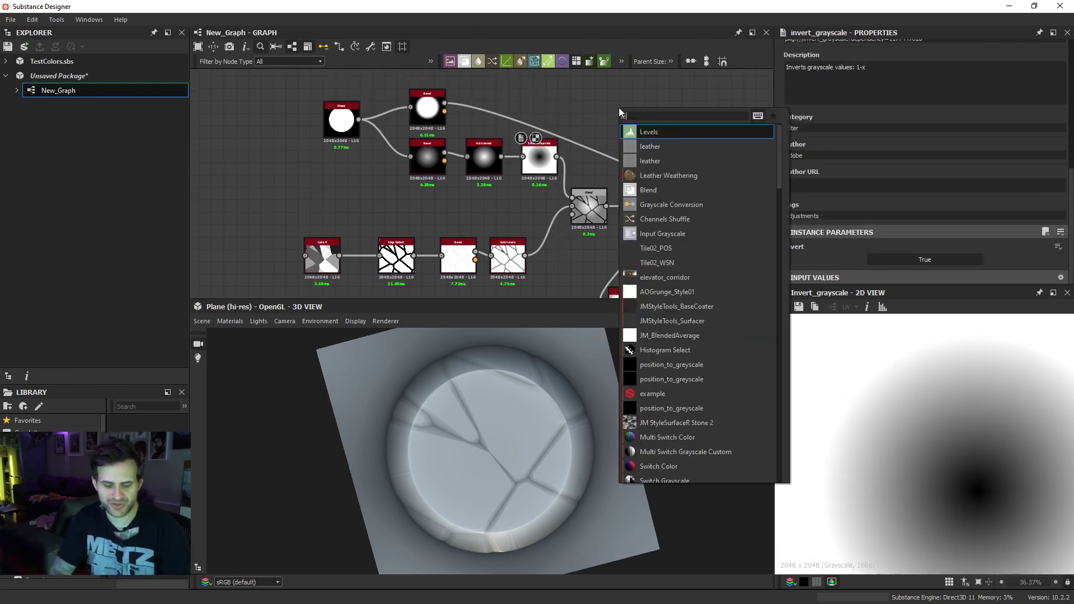
key(Return)
drag(557, 157, 583, 157)
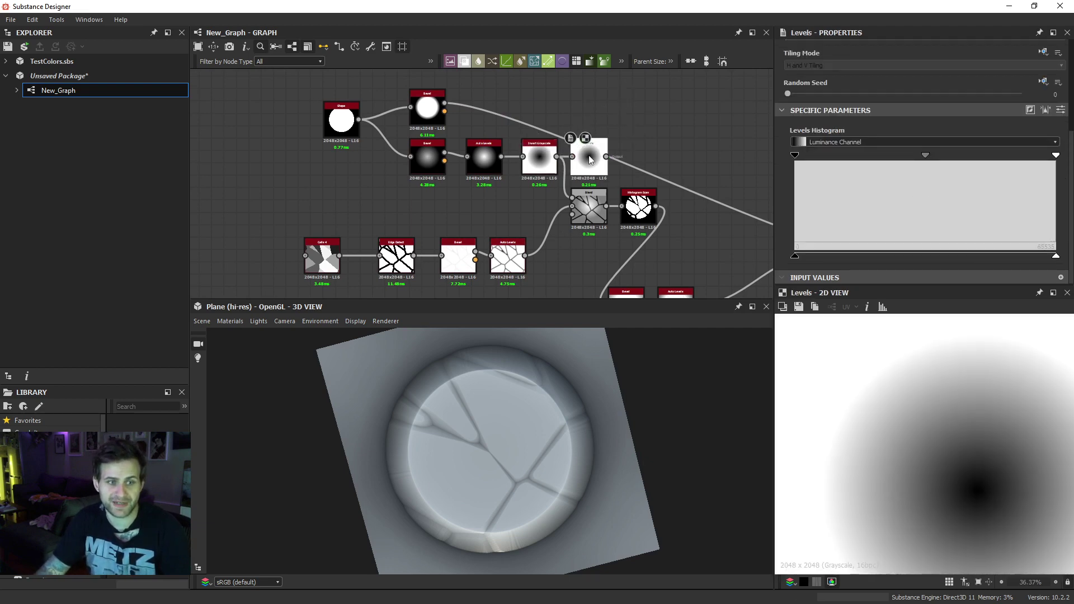
- Space the gradient and crack nodes away from the Blend and connect the Levels output to the Blend's foreground
scroll(668, 211, down, 1)
middle_drag(668, 211, 641, 170)
mouse_move(643, 185)
mouse_down()
mouse_move(564, 154)
mouse_move(637, 189)
mouse_move(627, 188)
mouse_up()
scroll(533, 142, down, 1)
drag(345, 74, 561, 218)
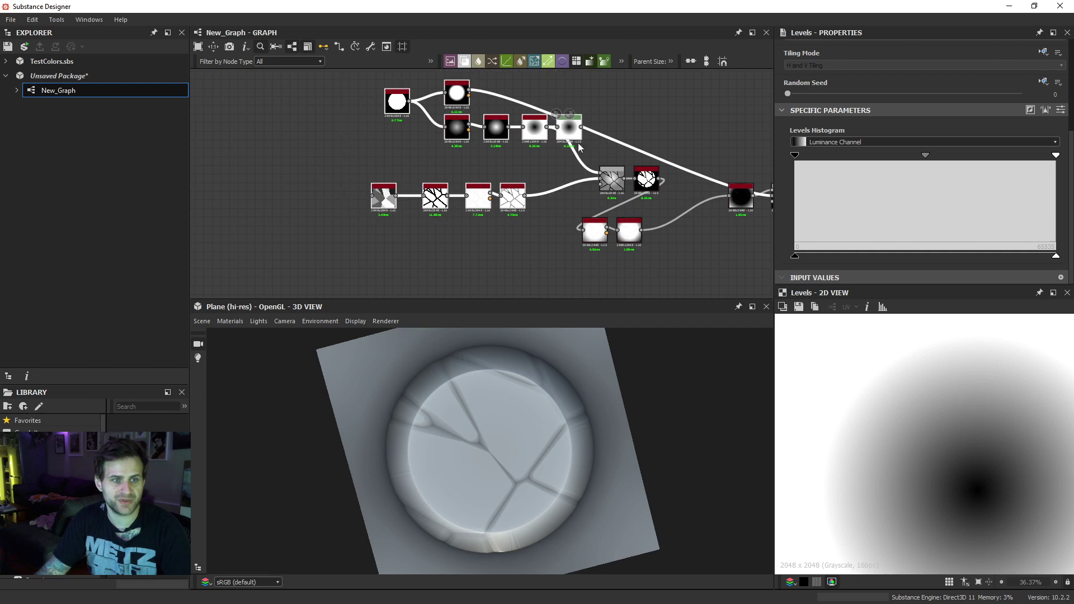
drag(576, 136, 550, 132)
middle_drag(588, 137, 566, 157)
click(592, 144)
scroll(592, 144, up, 1)
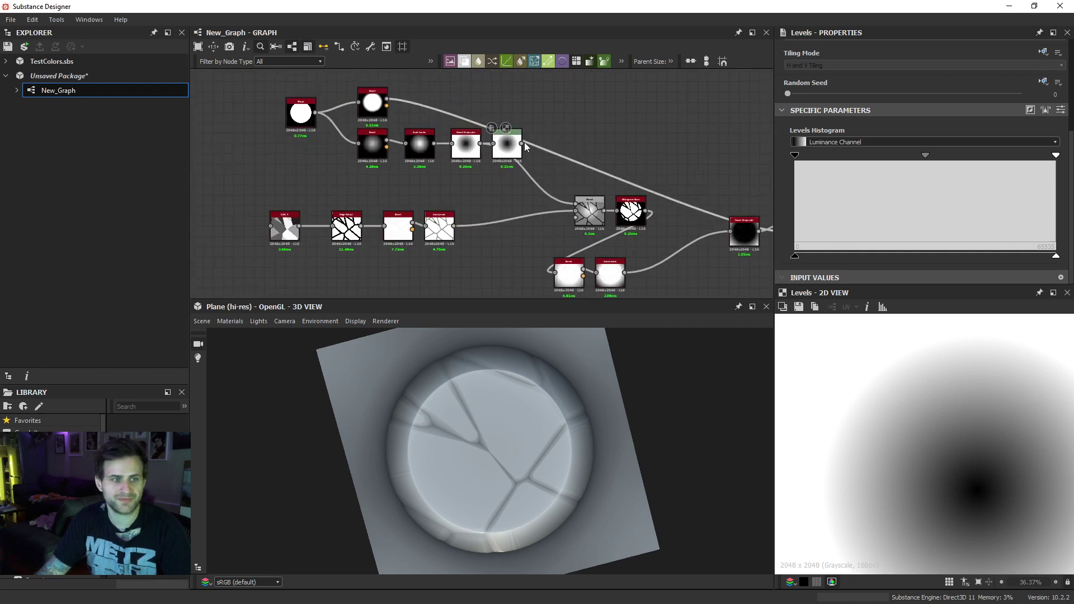
drag(521, 138, 540, 159)
click(585, 209)
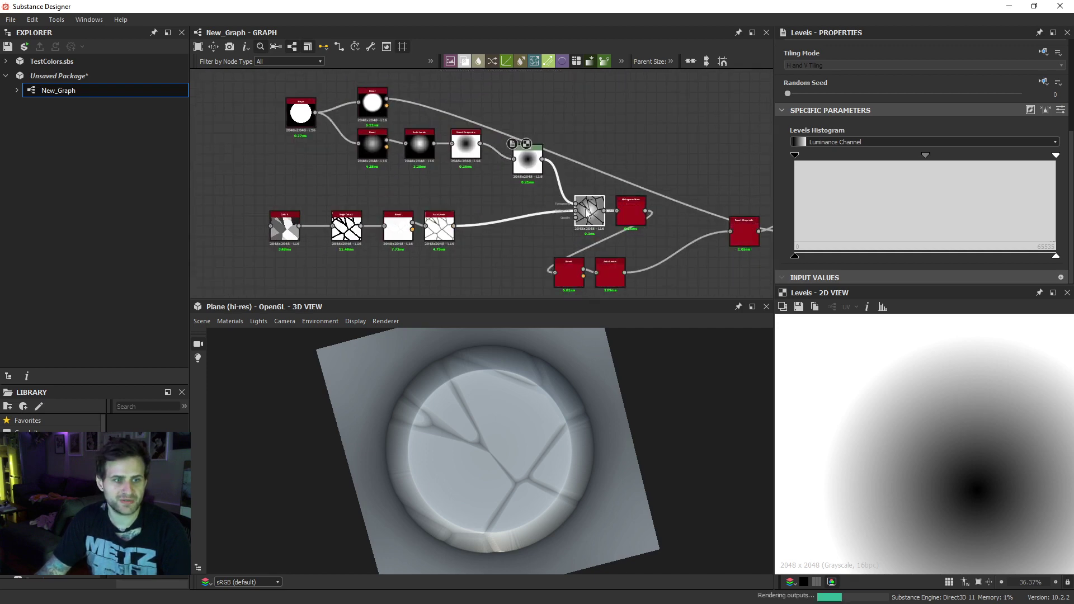
- Try a much lower midpoint on the Levels node and compare the Blend and Histogram Scan outputs
click(528, 159)
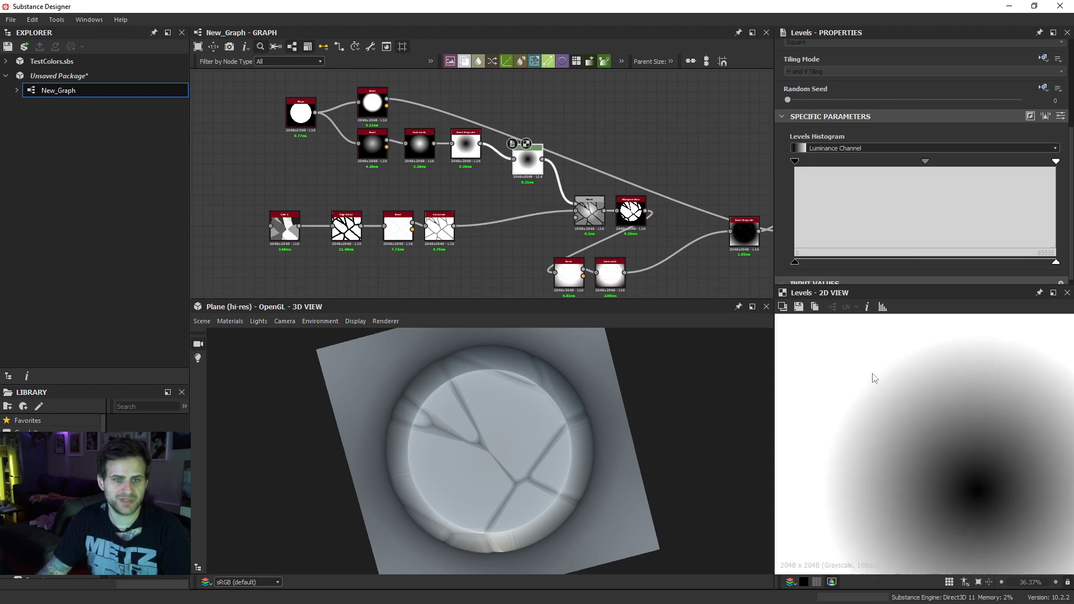
drag(940, 169, 821, 174)
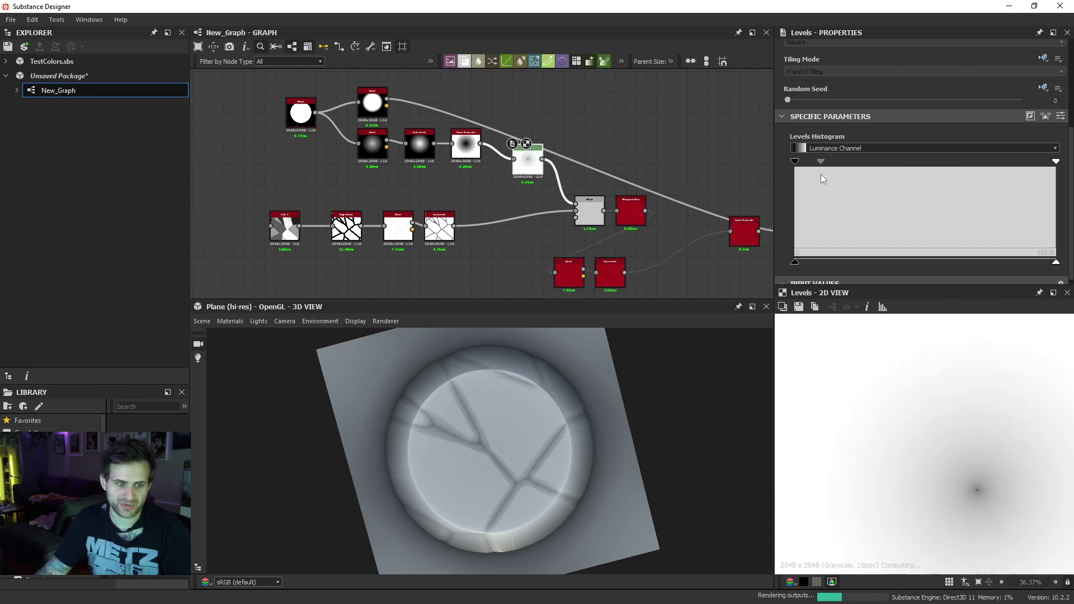
click(589, 212)
click(631, 211)
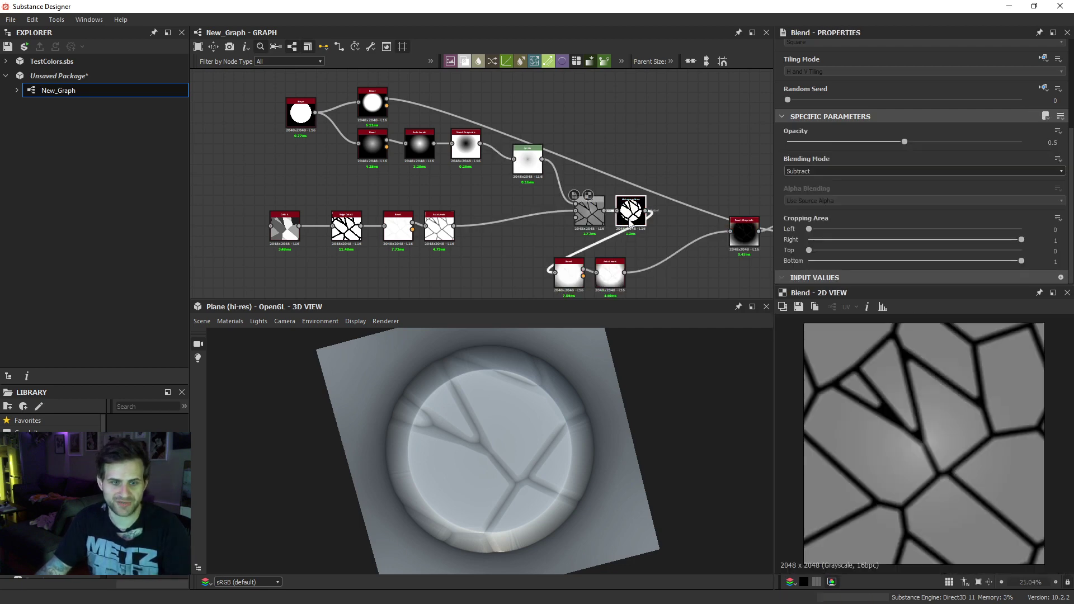
click(536, 166)
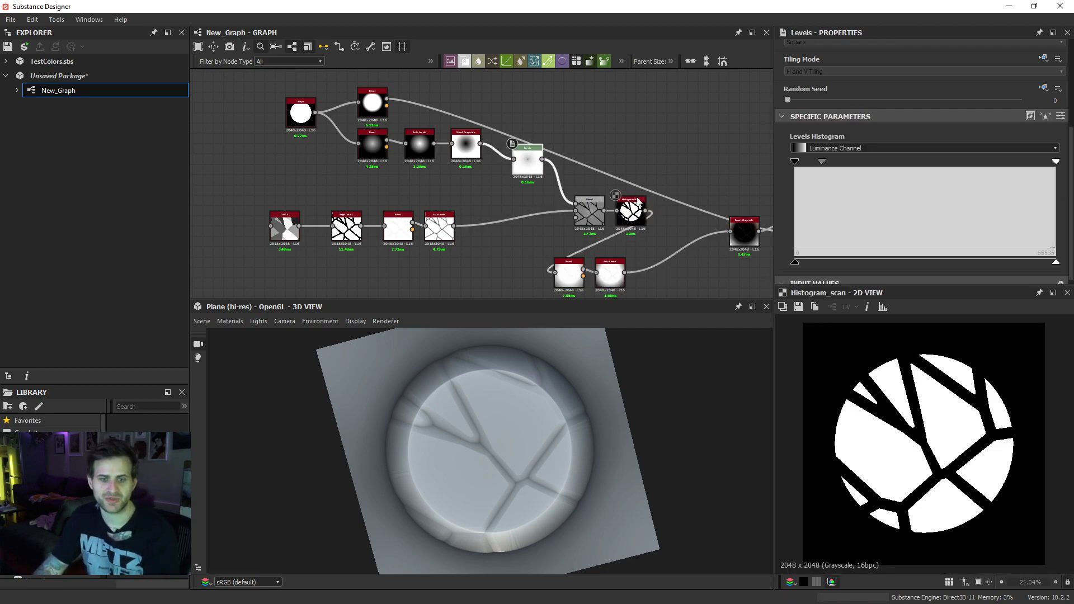
scroll(525, 162, up, 3)
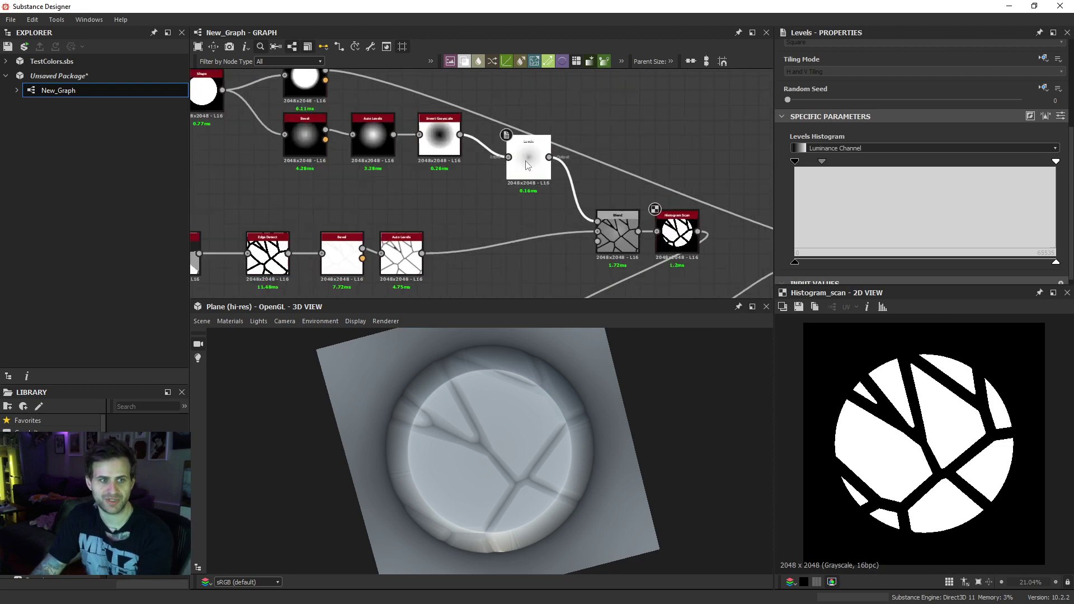
- Raise the Levels node's input midpoint to about 0.66 while checking the crack mask, and show its parameters as sliders
drag(820, 164, 918, 168)
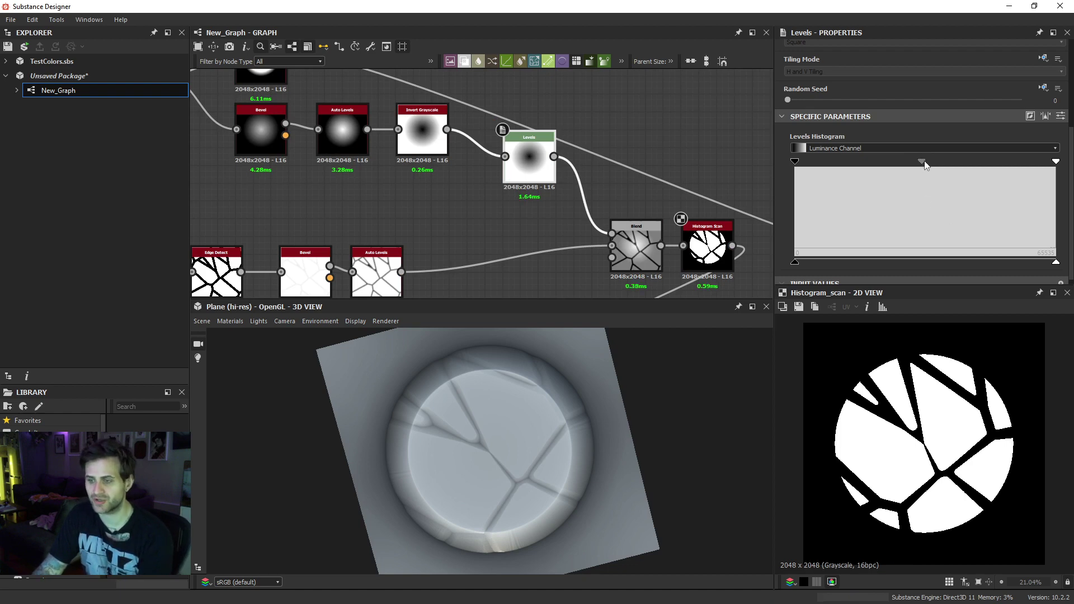
drag(923, 166, 967, 175)
scroll(897, 453, up, 5)
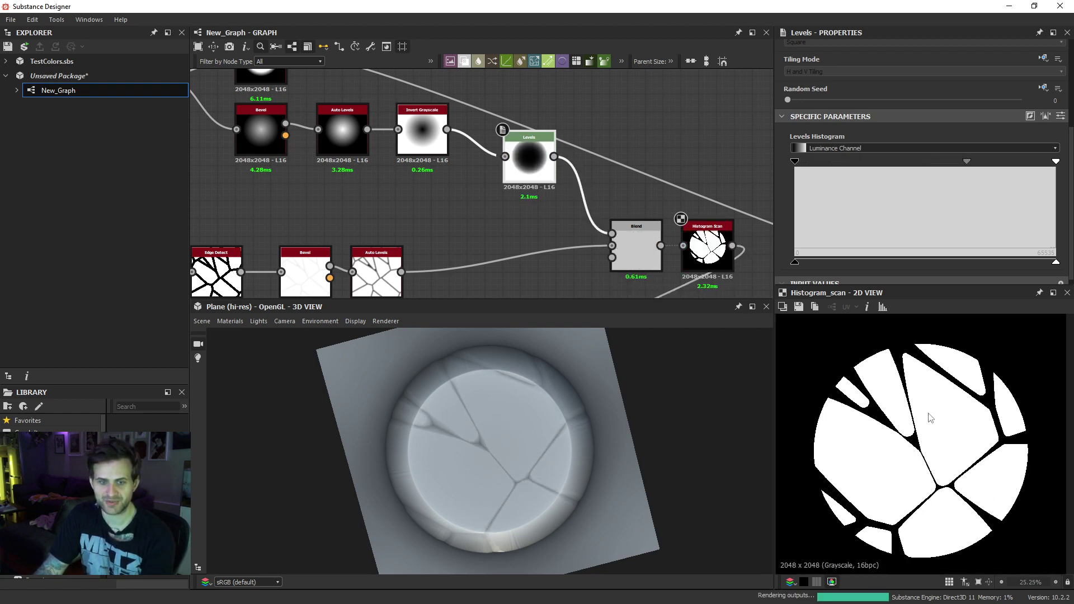
scroll(897, 454, down, 3)
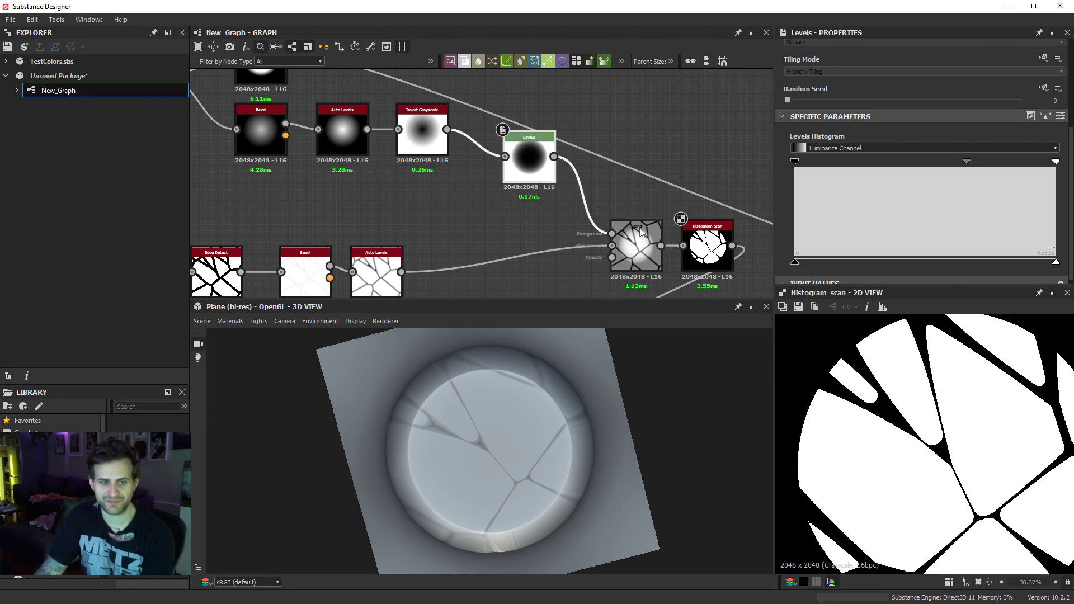
middle_drag(370, 242, 434, 227)
middle_drag(291, 256, 378, 239)
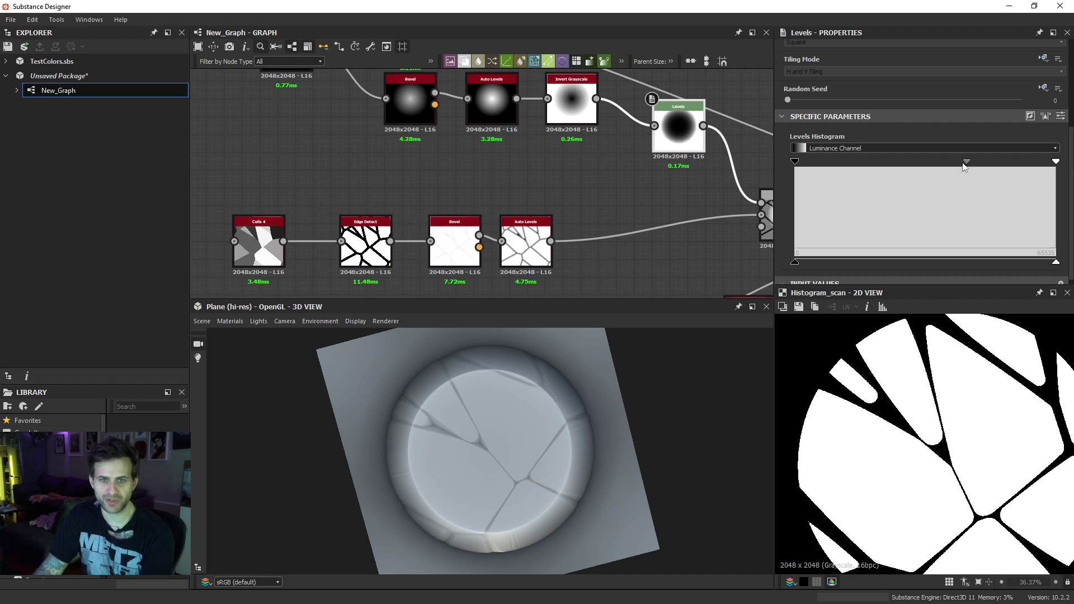
click(1060, 115)
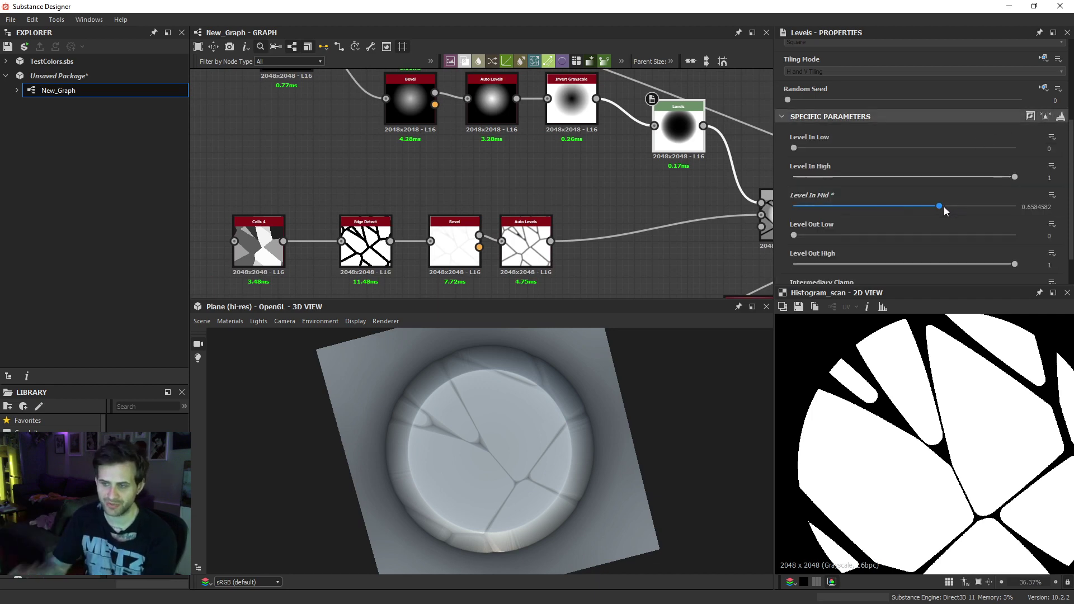
- Set the crack Edge Detect node's edge width to 7.59 and check the disc in the 3D view
double_click(365, 243)
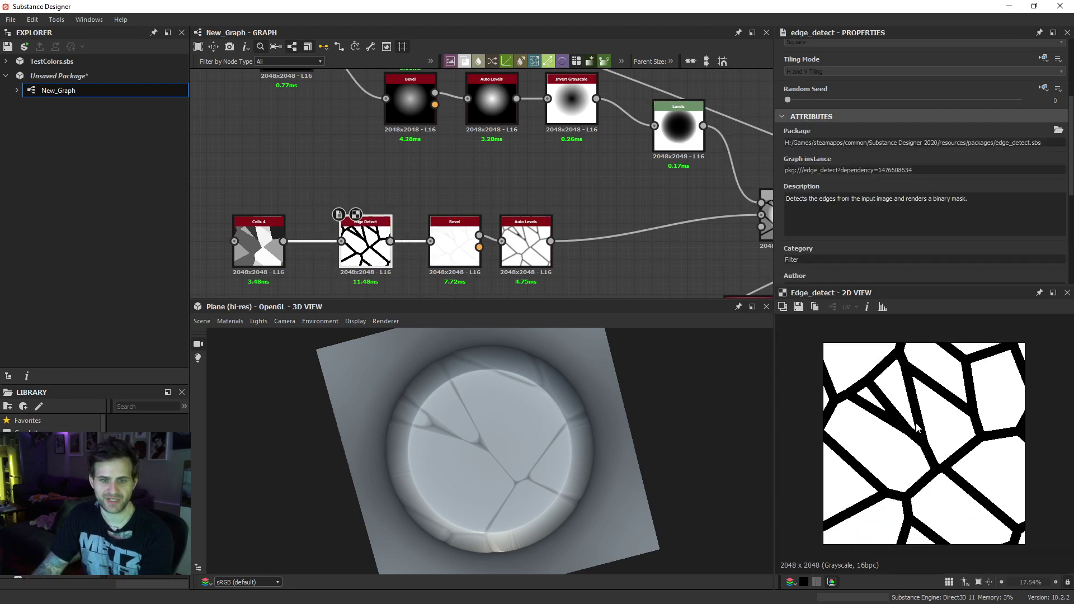
scroll(916, 427, down, 1)
scroll(904, 235, down, 4)
drag(881, 188, 887, 187)
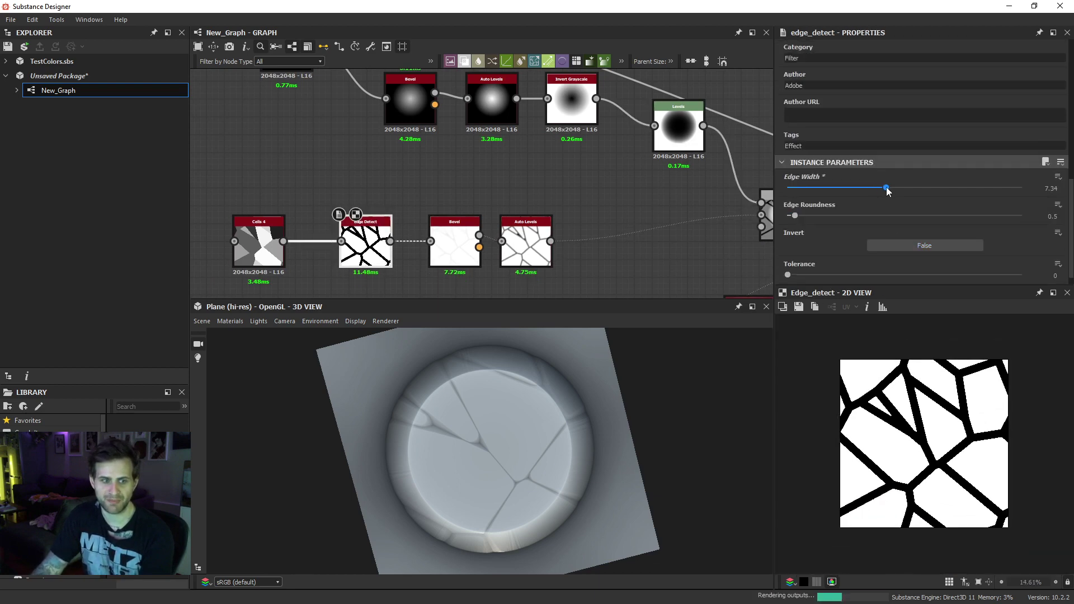
scroll(502, 445, down, 2)
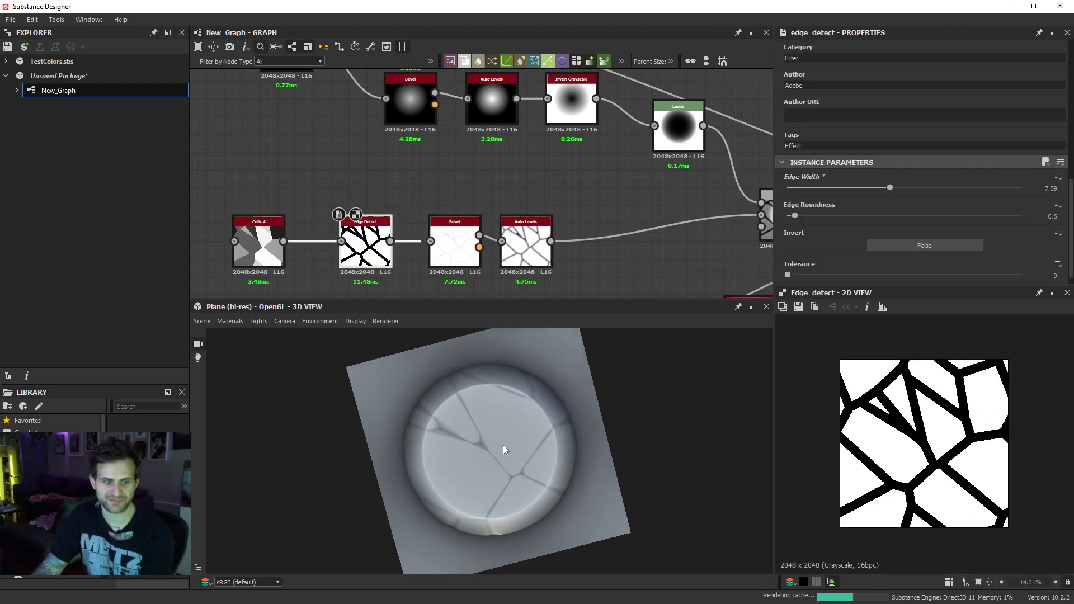
scroll(502, 444, up, 1)
- Preview the gradient Blend, set the Histogram Scan's position to 0.51, and inspect the cracked disc in 3D
middle_drag(623, 223, 569, 228)
middle_drag(715, 197, 650, 200)
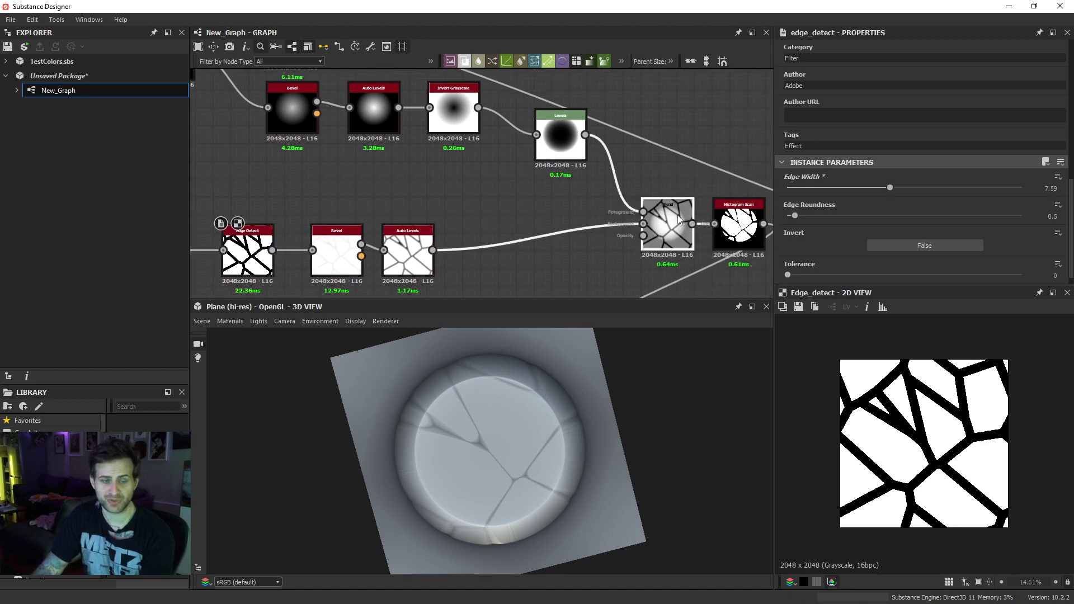
double_click(657, 209)
scroll(716, 206, down, 5)
middle_drag(727, 224, 651, 220)
scroll(651, 220, up, 3)
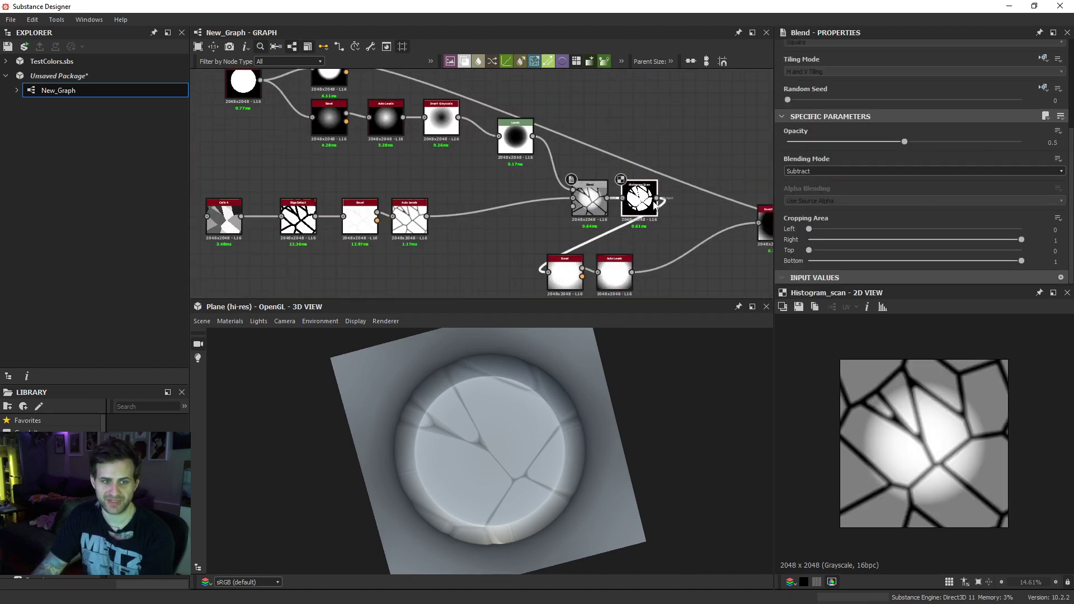
click(643, 204)
drag(905, 255, 908, 255)
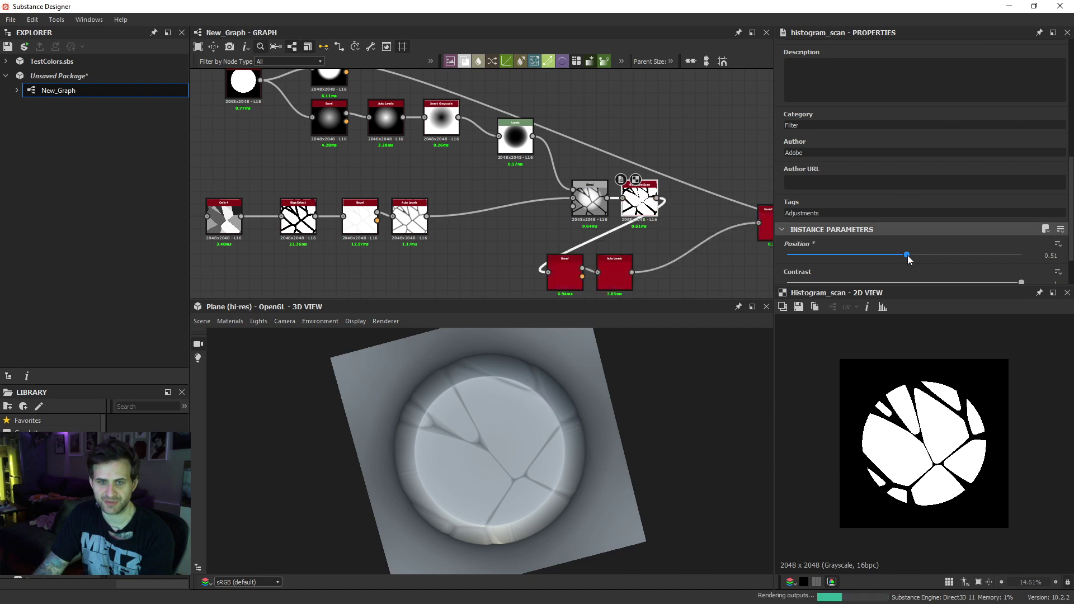
scroll(534, 460, down, 3)
drag(535, 460, 521, 472)
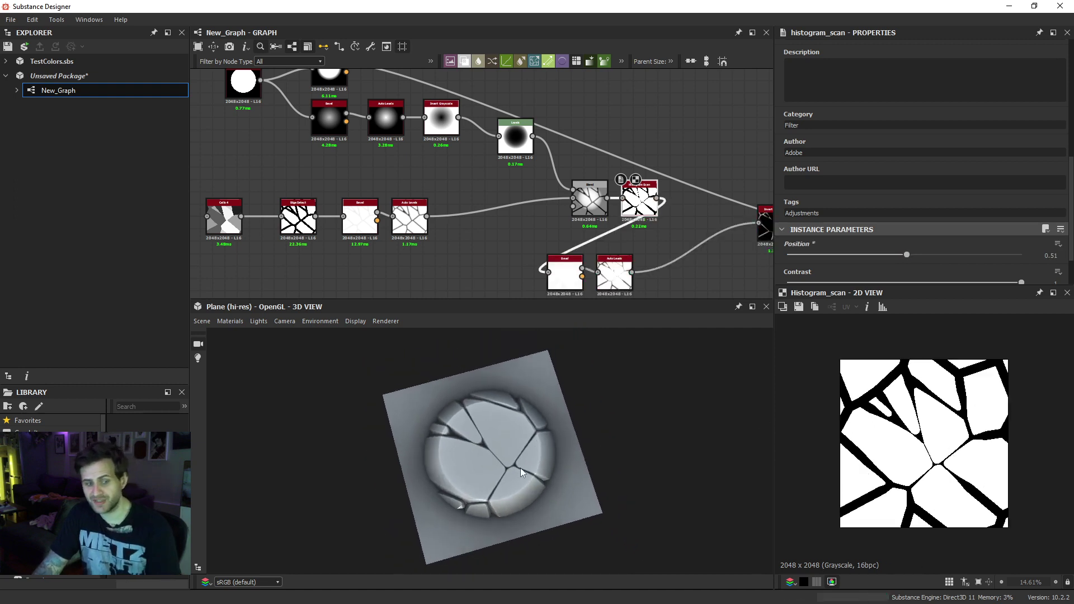
- Set the opacity of the final Subtract Blend to 0.39 and view the disc from another angle
middle_drag(704, 223, 563, 228)
click(696, 226)
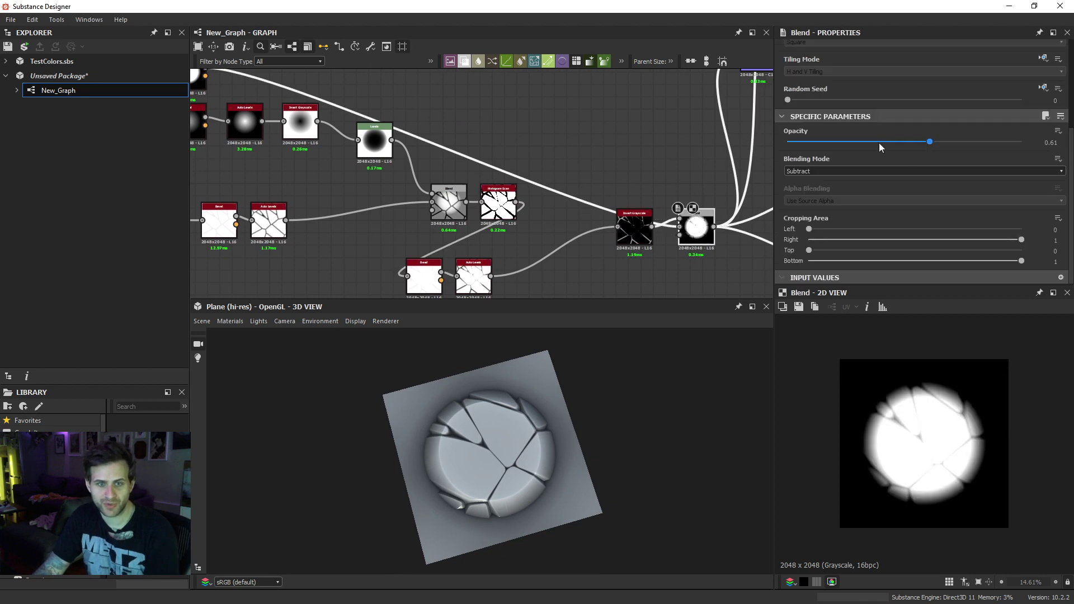
click(878, 142)
mouse_move(562, 445)
mouse_down()
mouse_move(596, 434)
mouse_move(569, 457)
mouse_up()
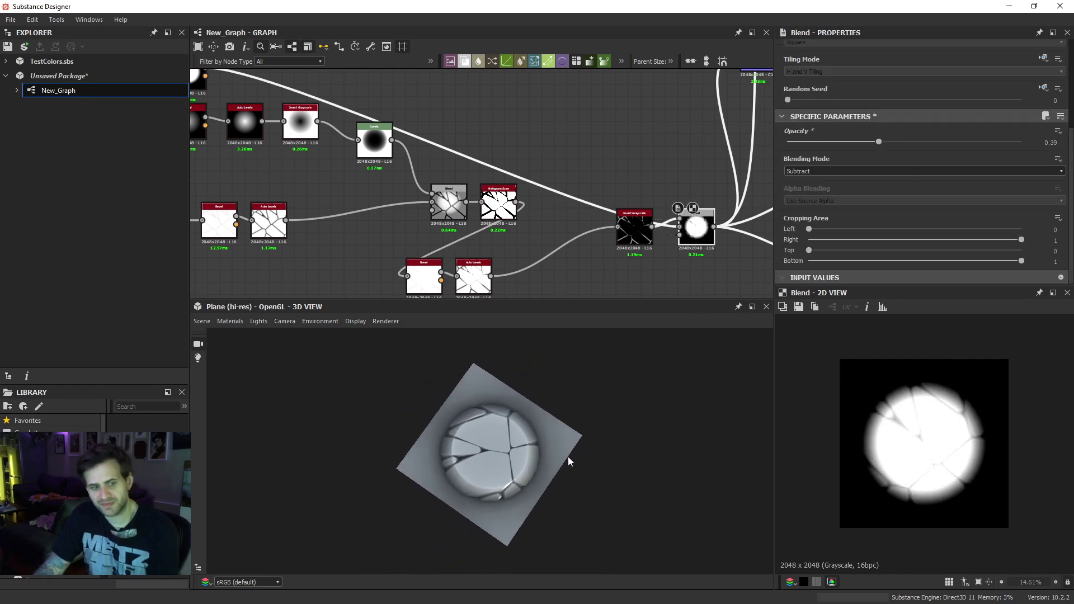
- Add a Tile Generator node in the empty graph area below the crack nodes
scroll(543, 249, down, 3)
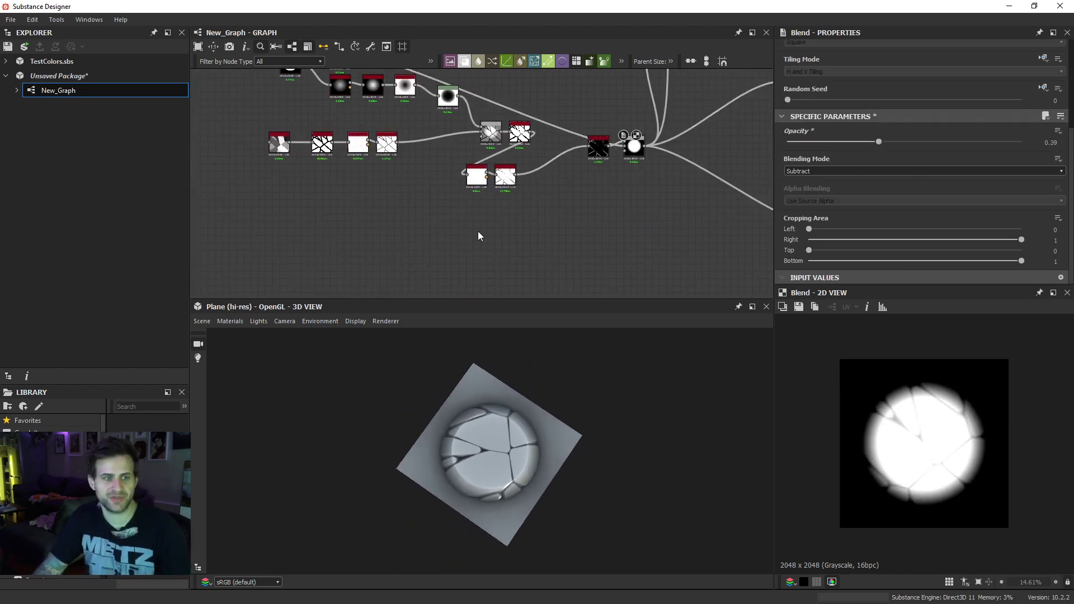
key(space)
text(tile)
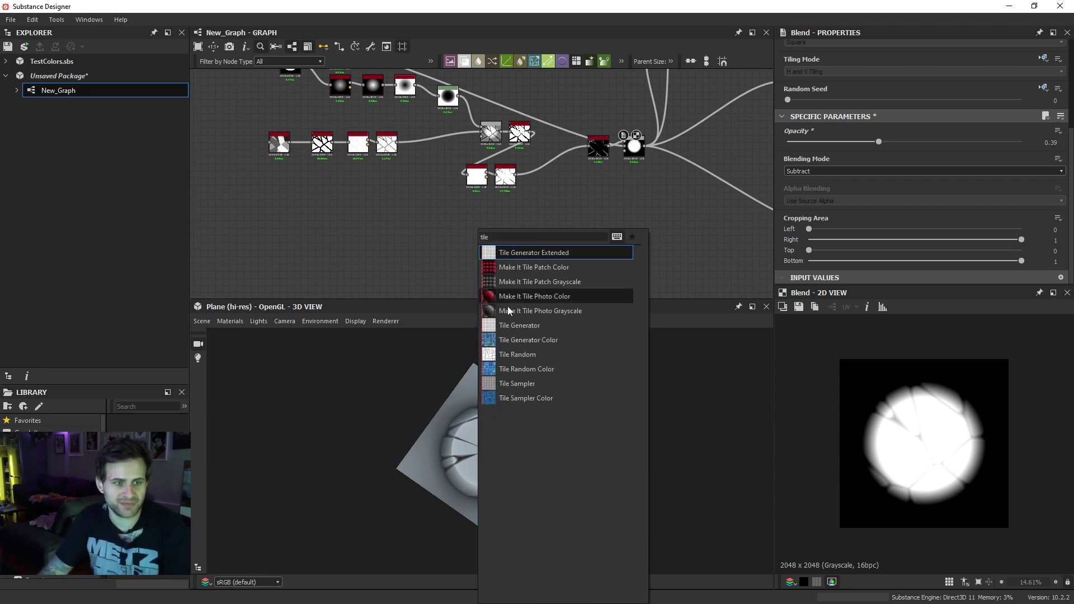
click(528, 328)
scroll(476, 241, up, 1)
drag(476, 237, 399, 234)
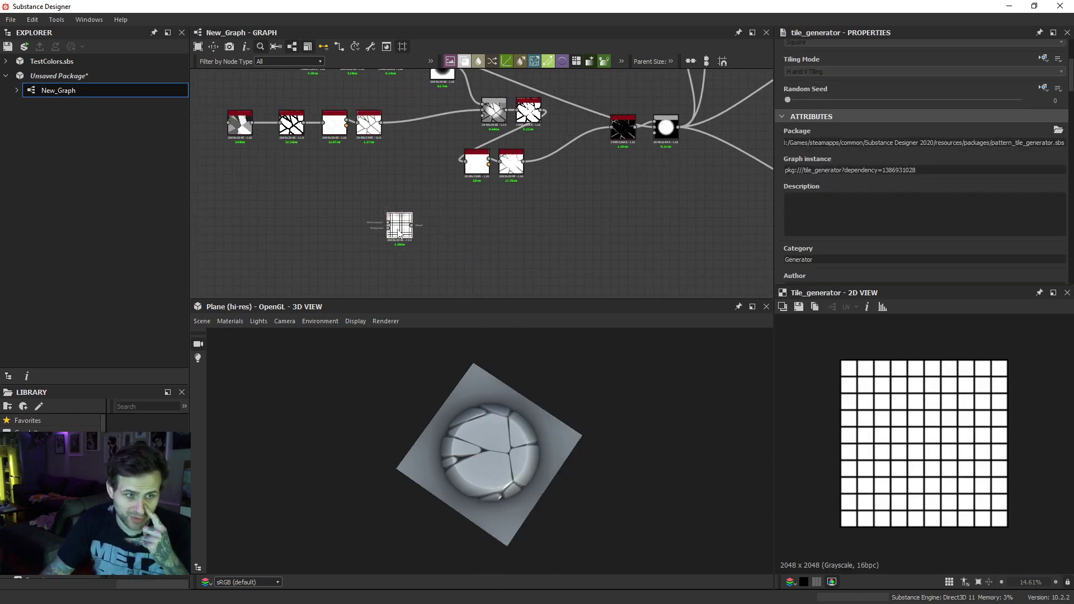
- Set the Tile Generator's X Amount and Y Amount to 6
scroll(981, 198, down, 5)
click(826, 221)
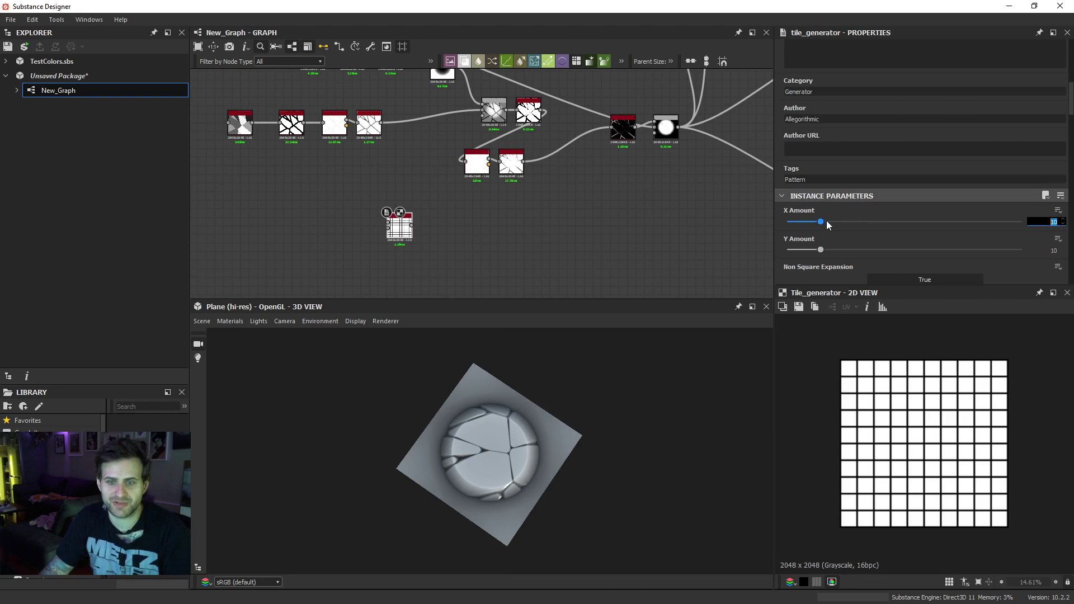
text(6)
key(Return)
click(840, 252)
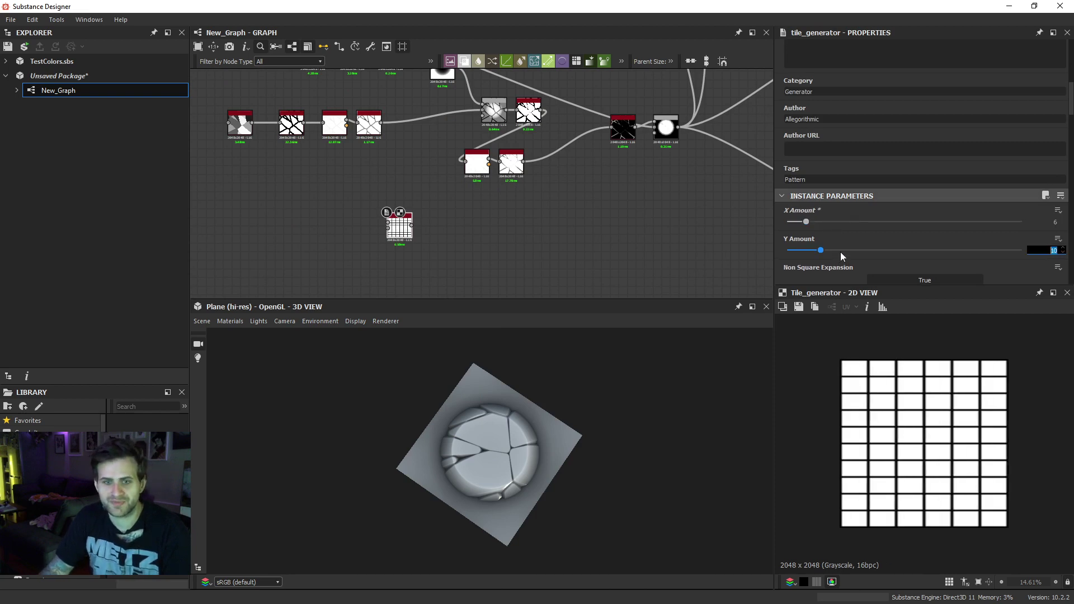
text(6)
key(Return)
- Replace the Tile Generator's Brick pattern with solid, gap-free square tiles and set Luminance Random to 1
scroll(828, 235, down, 3)
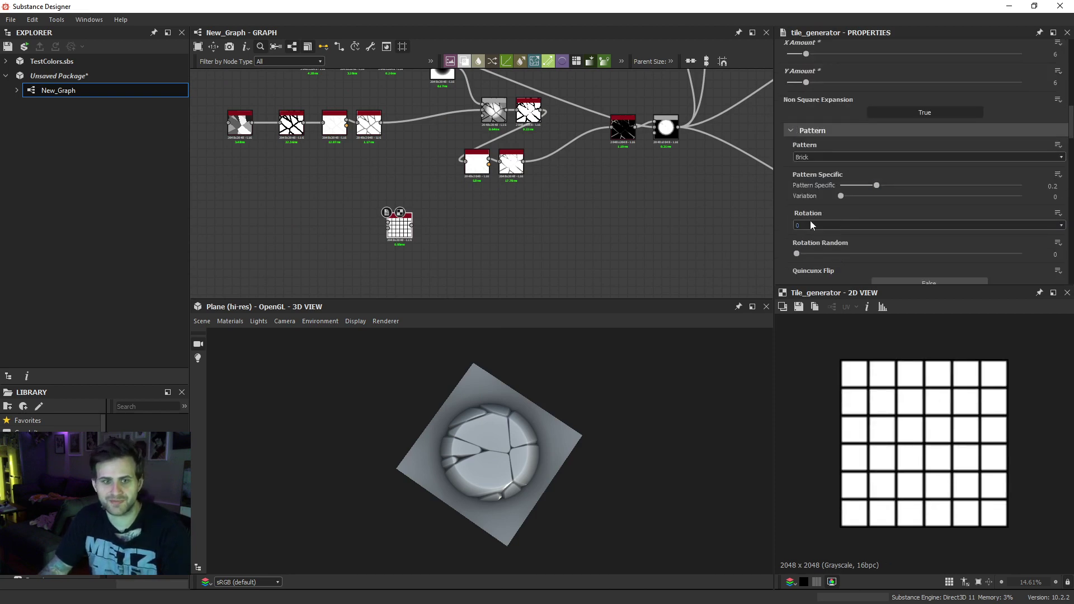
click(813, 159)
click(813, 175)
scroll(868, 196, down, 6)
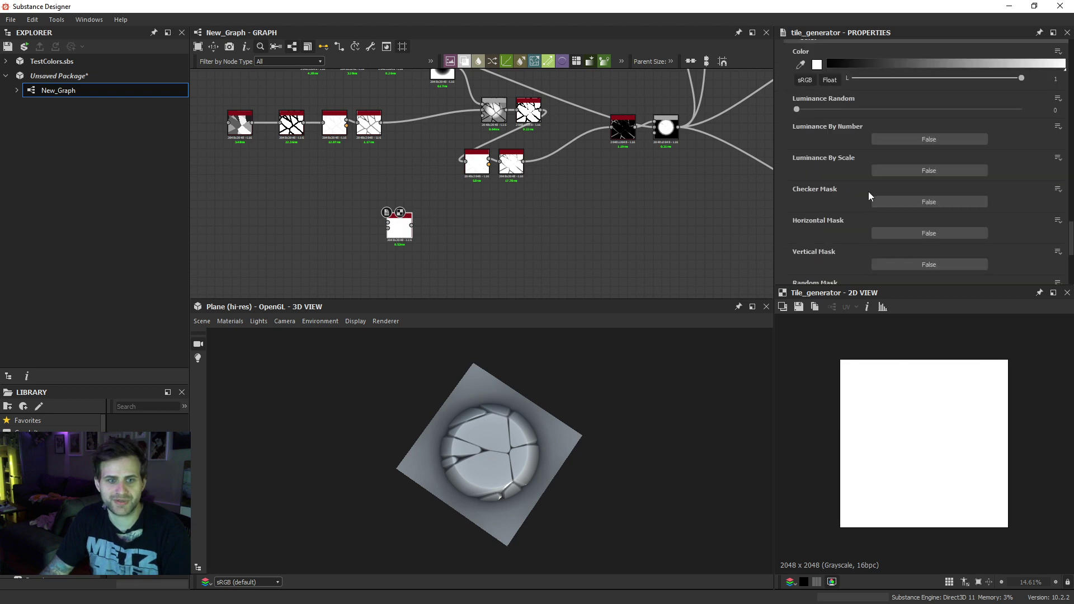
drag(838, 110, 1021, 109)
scroll(884, 401, up, 2)
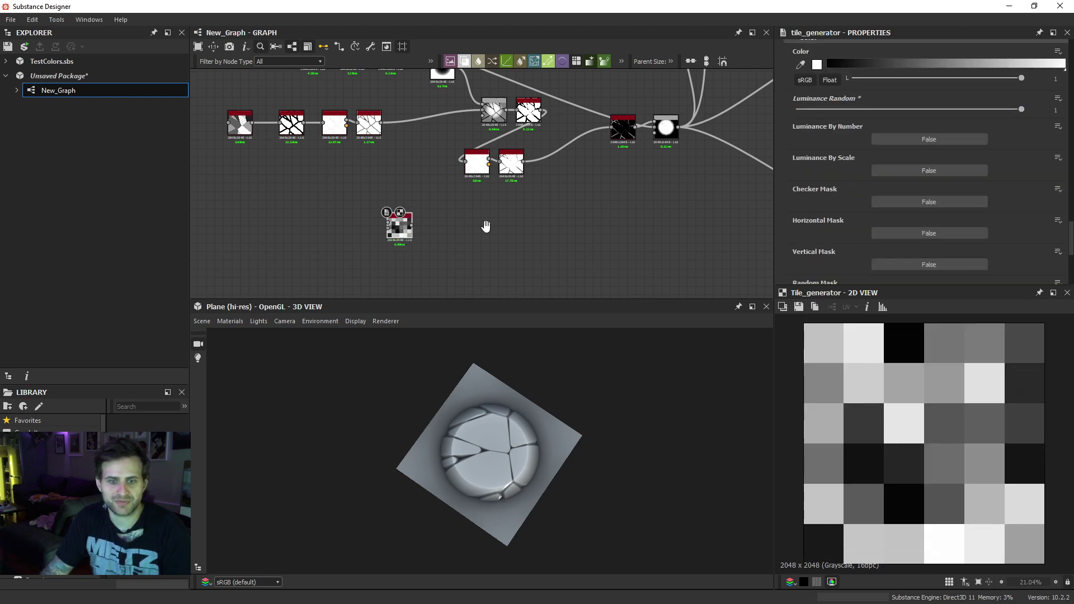
- Add an Edge Detect node connected to the Tile Generator and preview its output up close
middle_drag(485, 223, 552, 235)
scroll(458, 245, up, 1)
key(space)
text(edge)
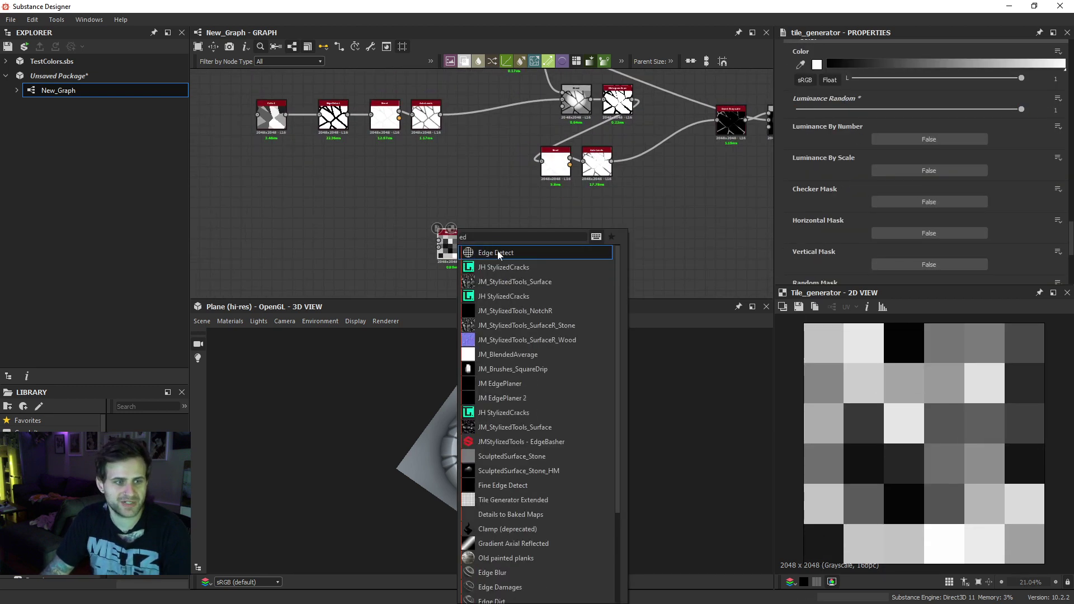
click(505, 252)
scroll(932, 384, up, 7)
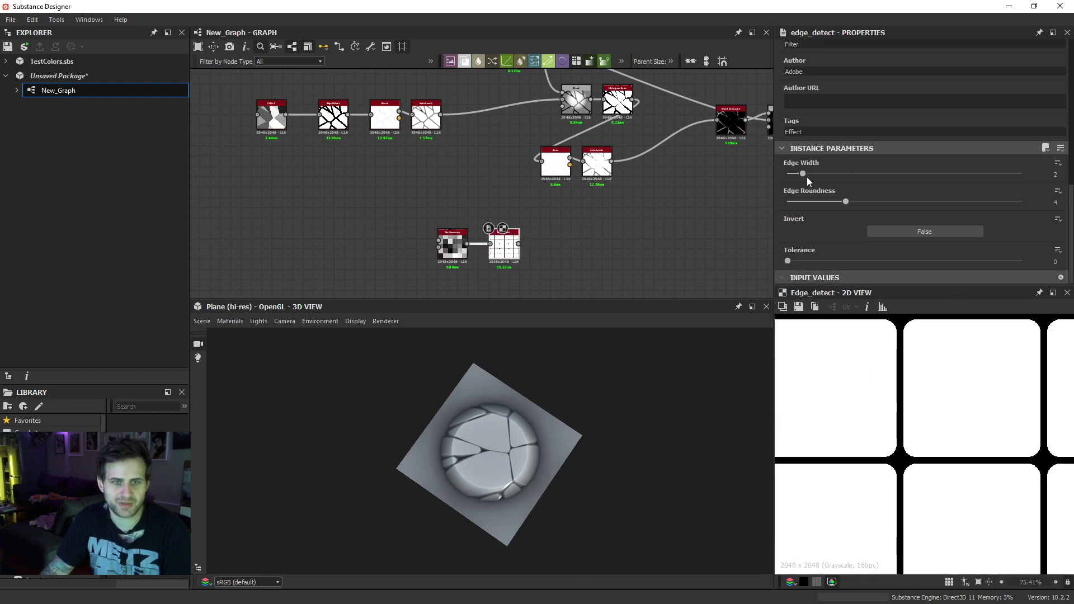
- Set the tile Edge Detect's Edge Width to 3.11 and Edge Roundness to 1.26, and feed it into a new Bevel node
drag(806, 177, 805, 210)
key(space)
text(be)
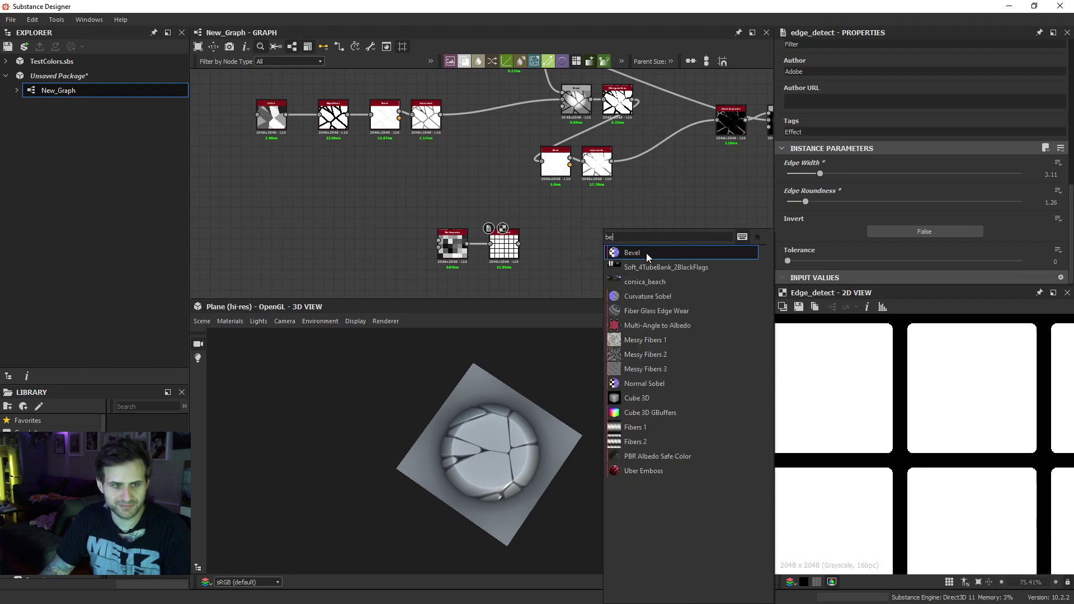
click(646, 252)
scroll(529, 253, up, 2)
drag(513, 240, 620, 239)
drag(641, 249, 582, 248)
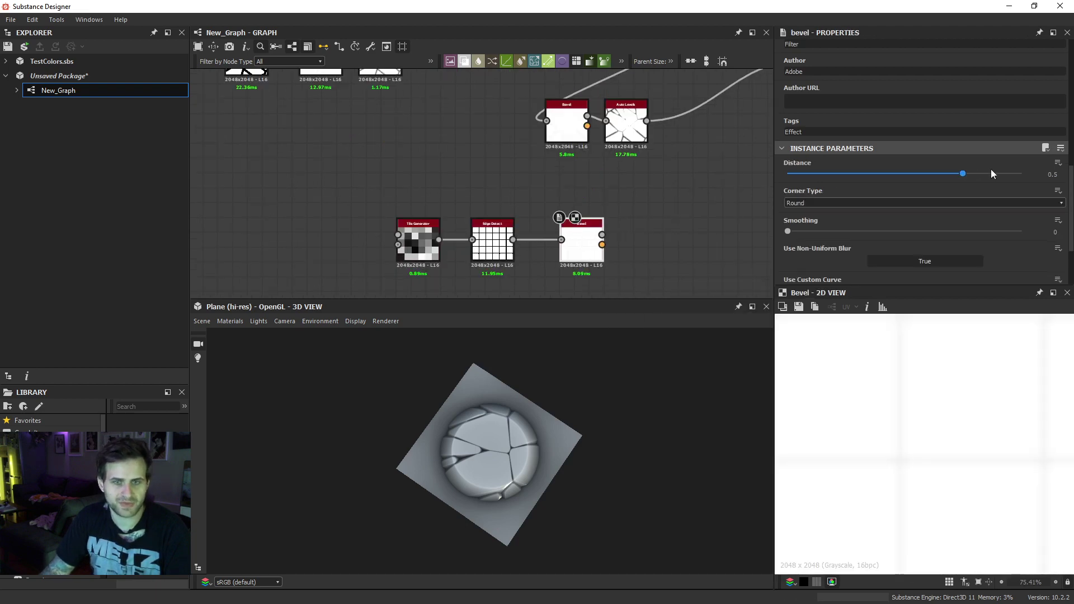
- Set the tile Bevel's Distance to 1 and connect a new Auto Levels node after it
key(space)
text(aut)
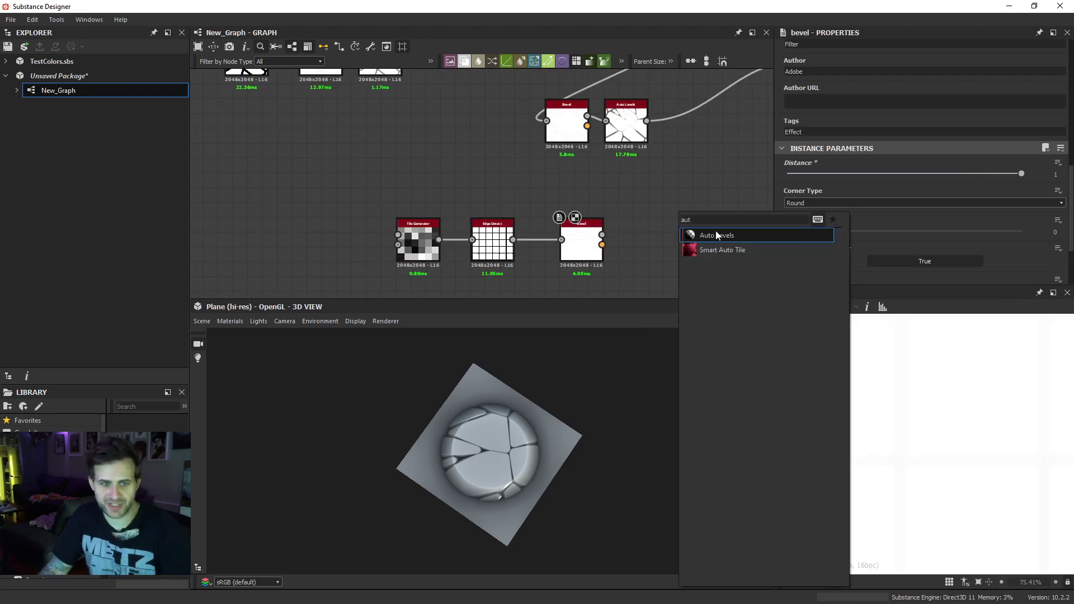
click(716, 235)
drag(676, 207, 638, 236)
scroll(884, 400, down, 4)
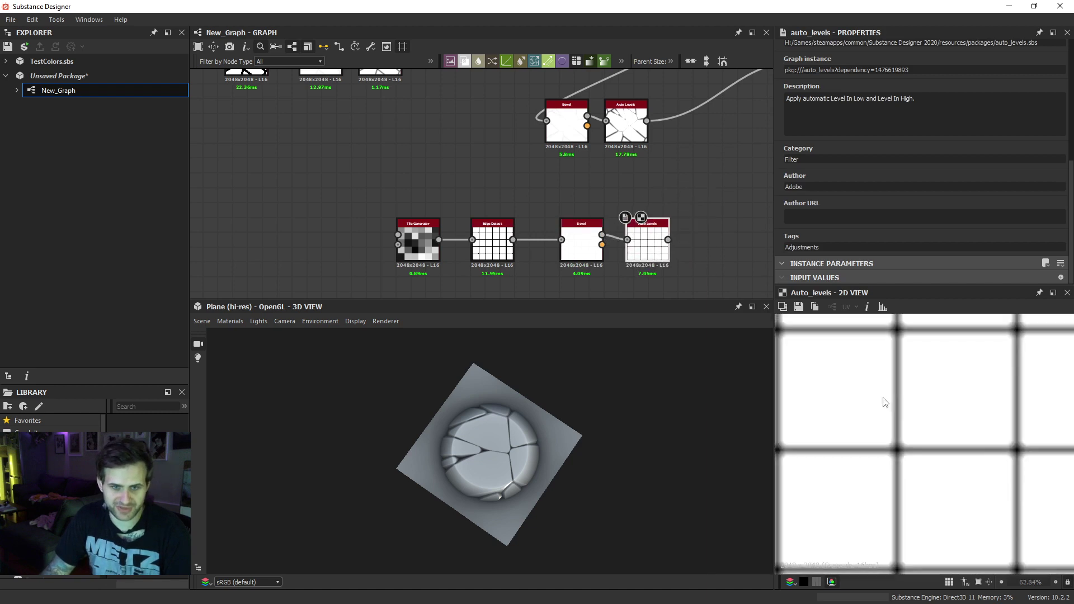
scroll(964, 425, down, 2)
scroll(607, 215, down, 3)
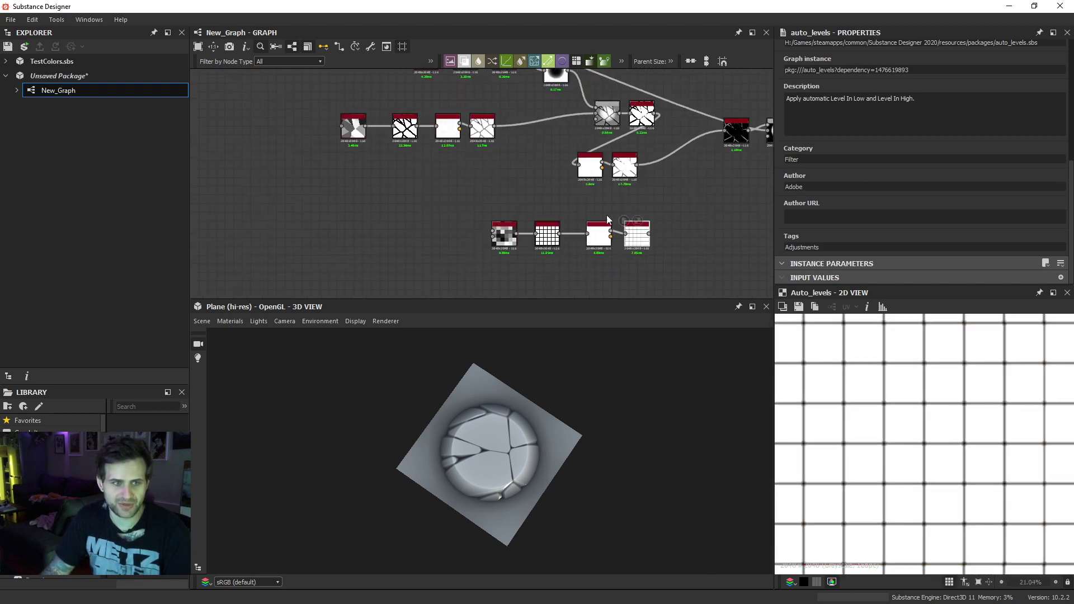
- Duplicate the Cells 4, Edge Detect, Bevel and Auto Levels crack chain below the tile row and preview the copied nodes
drag(421, 155, 491, 148)
key(ctrl+c)
middle_drag(441, 279, 459, 183)
key(ctrl+v)
drag(409, 126, 475, 201)
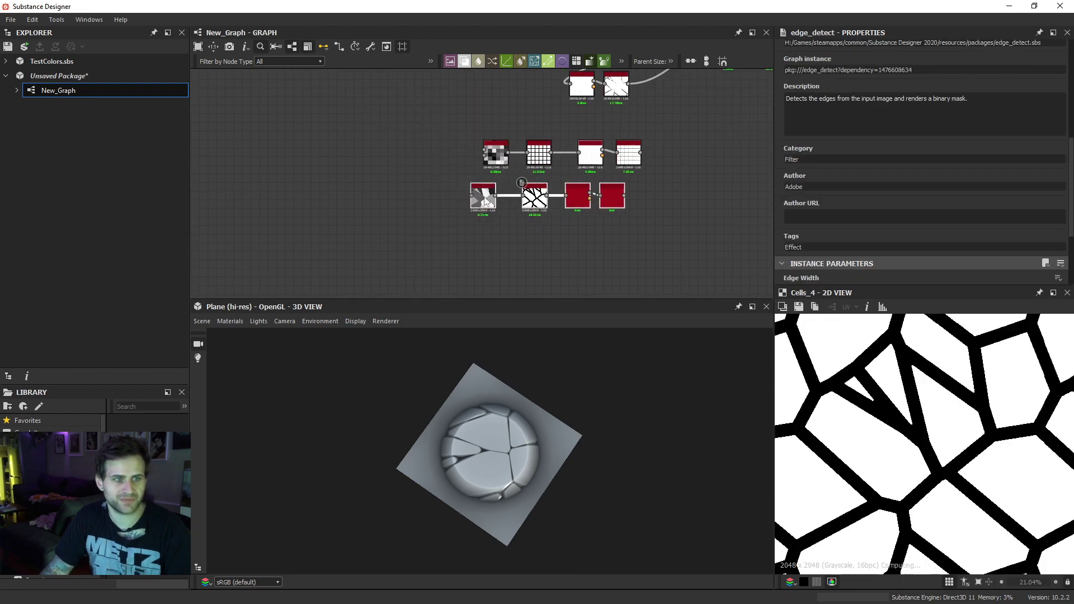
double_click(530, 195)
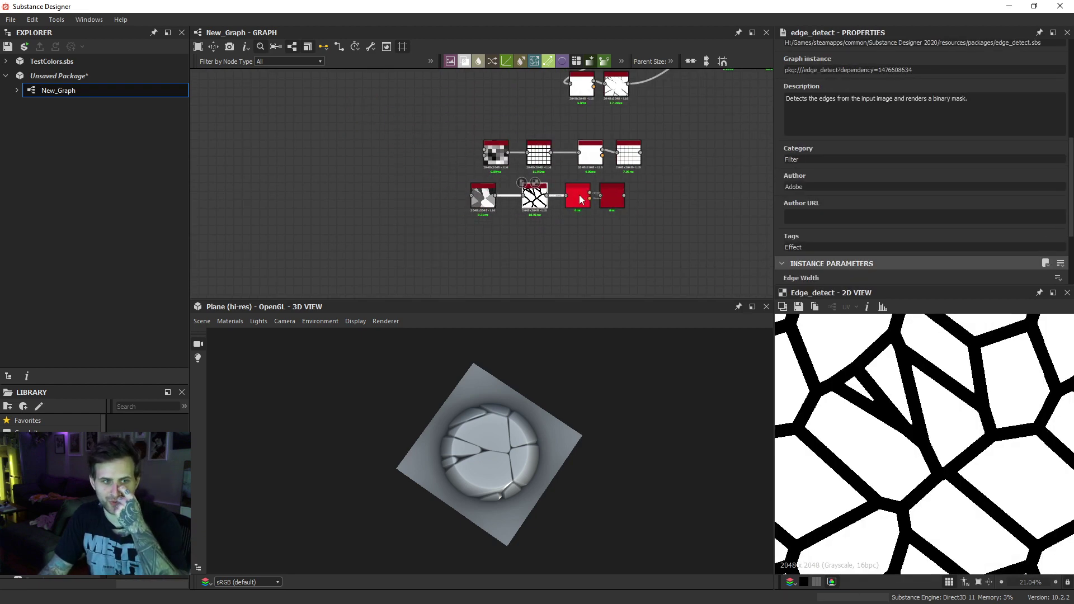
double_click(579, 196)
double_click(611, 196)
- Combine the tile and crack Auto Levels outputs in a new Blend node with Blending Mode set to Multiply
middle_drag(698, 167, 657, 190)
key(space)
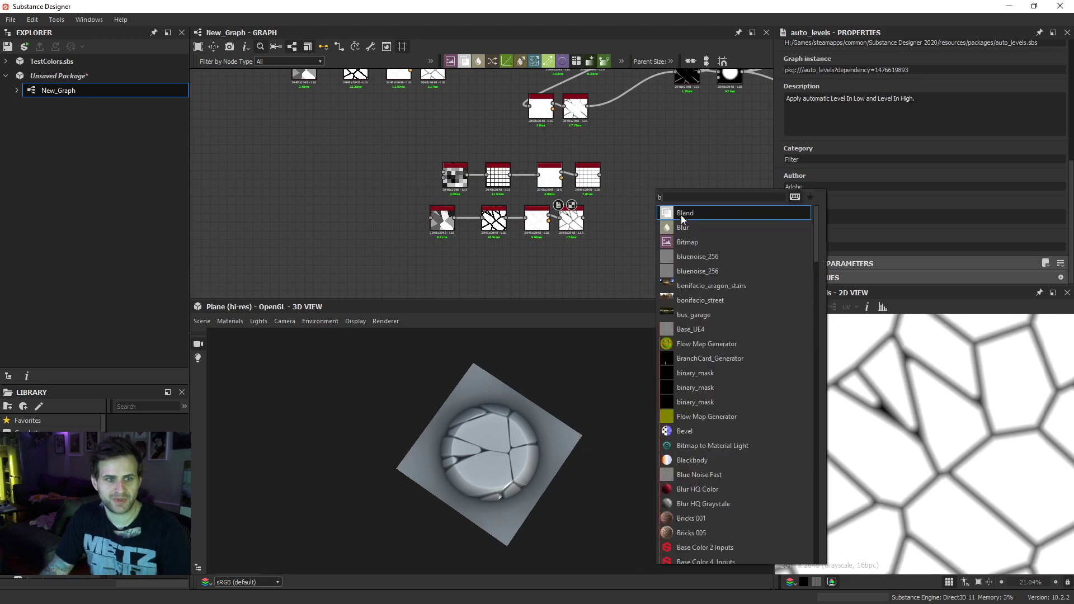
click(686, 216)
scroll(612, 185, up, 2)
drag(592, 169, 676, 215)
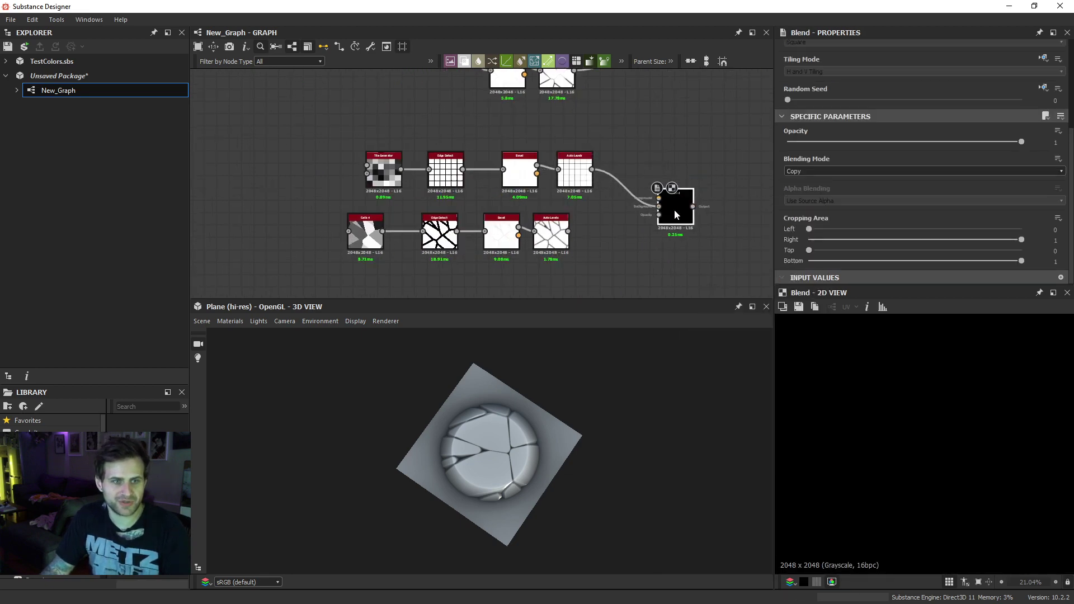
drag(585, 230, 678, 215)
click(799, 171)
click(808, 201)
middle_drag(695, 211, 594, 236)
scroll(594, 236, down, 2)
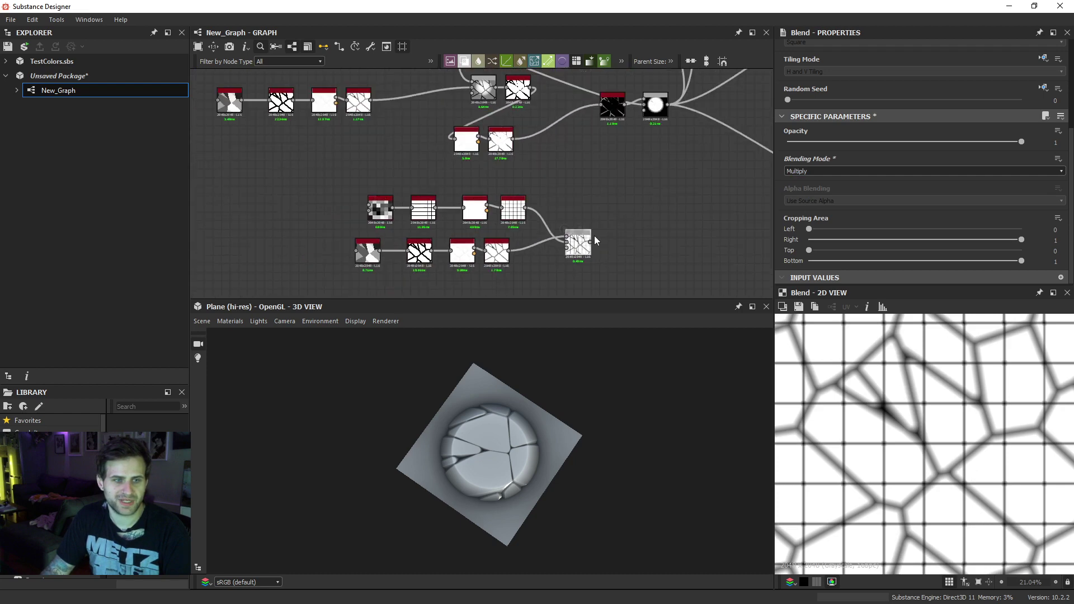
- Move all outgoing connections of the disc's final Blend onto the new tile and crack Blend
shift+drag(667, 104, 589, 241)
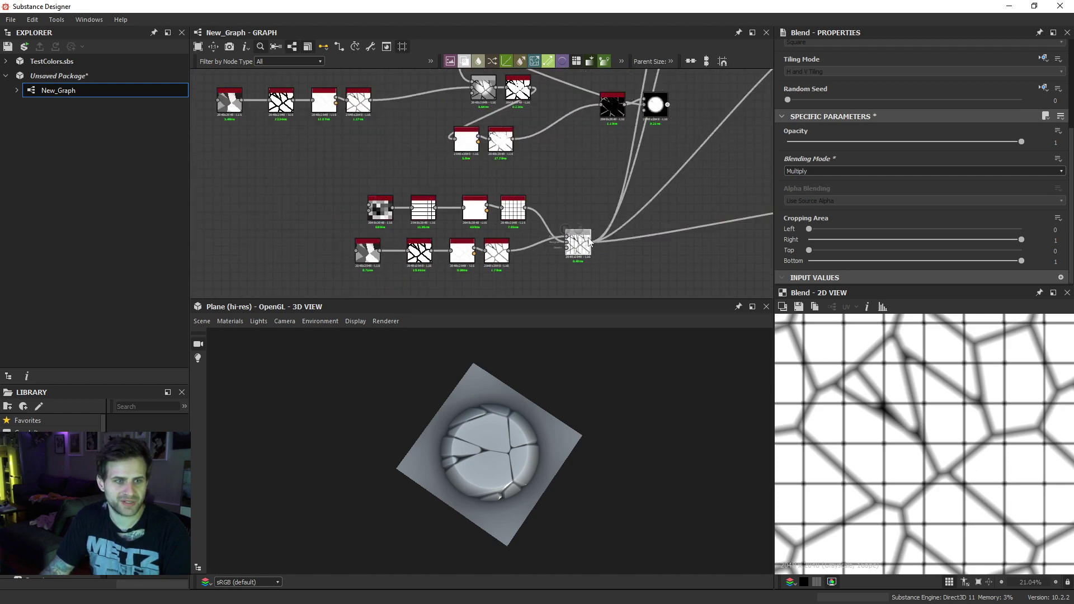
scroll(578, 119, down, 2)
middle_drag(578, 118, 607, 156)
scroll(425, 101, up, 1)
middle_drag(361, 90, 379, 138)
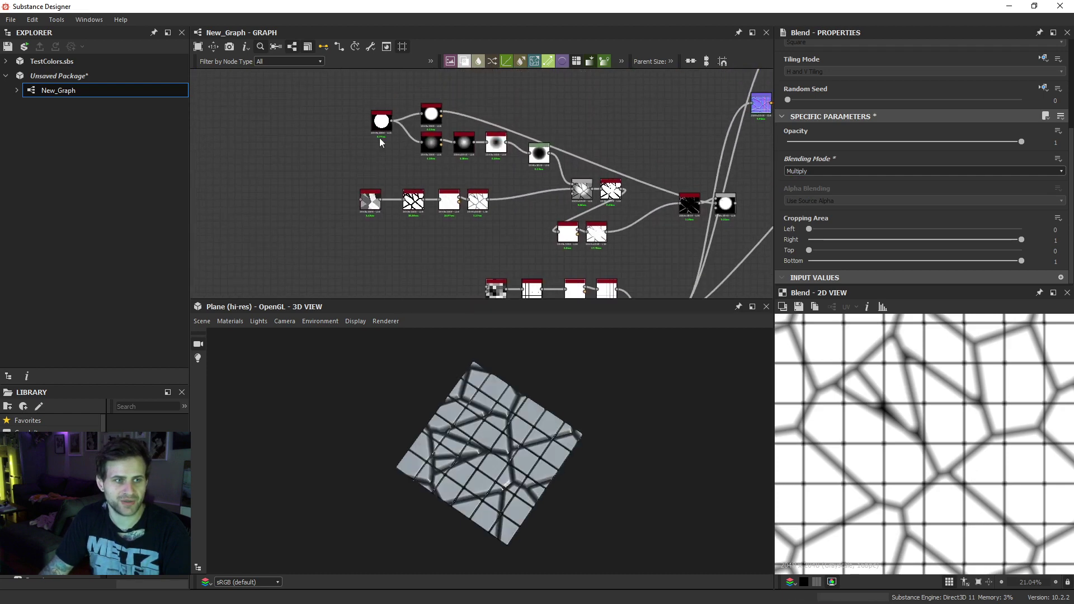
- Move the old disc and crack nodes aside, select the new Blend and inspect the tiled plane up close in 3D
drag(332, 100, 653, 225)
drag(726, 207, 599, 171)
middle_drag(635, 222, 593, 108)
click(617, 211)
scroll(536, 430, up, 2)
scroll(545, 427, up, 4)
drag(535, 430, 571, 424)
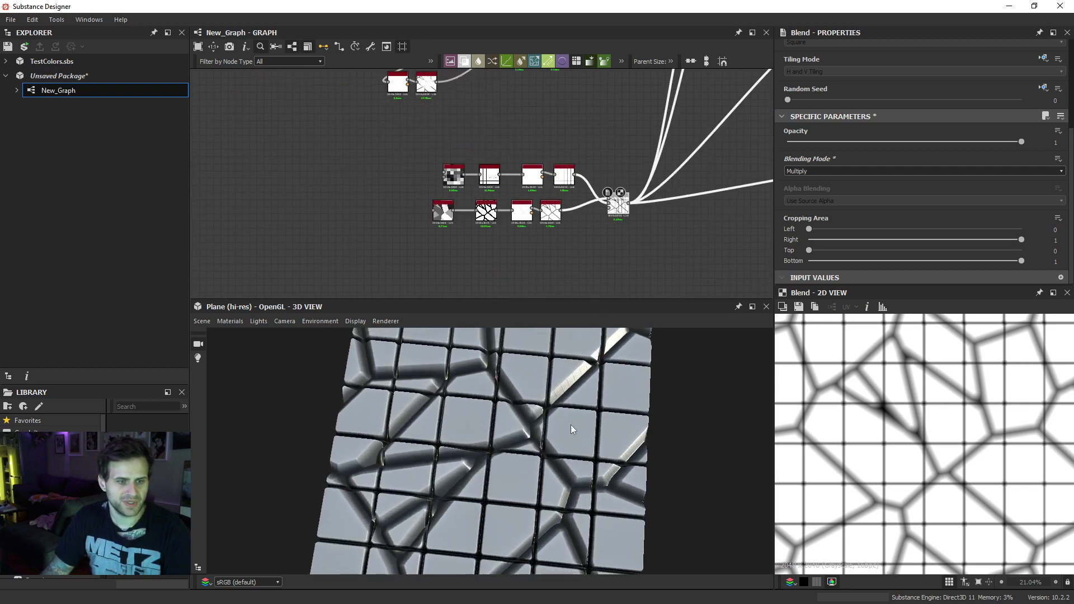
scroll(605, 207, up, 2)
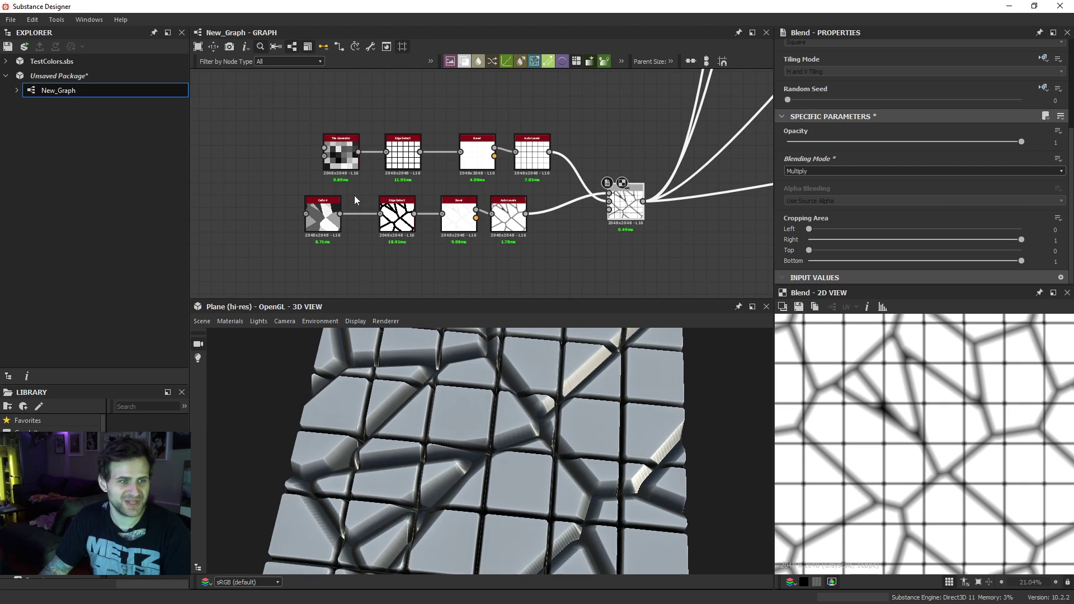
- Insert an Invert Grayscale node between the crack Auto Levels and the Blend, and dock it to the Blend
drag(625, 199, 662, 211)
click(616, 242)
key(space)
text(inv)
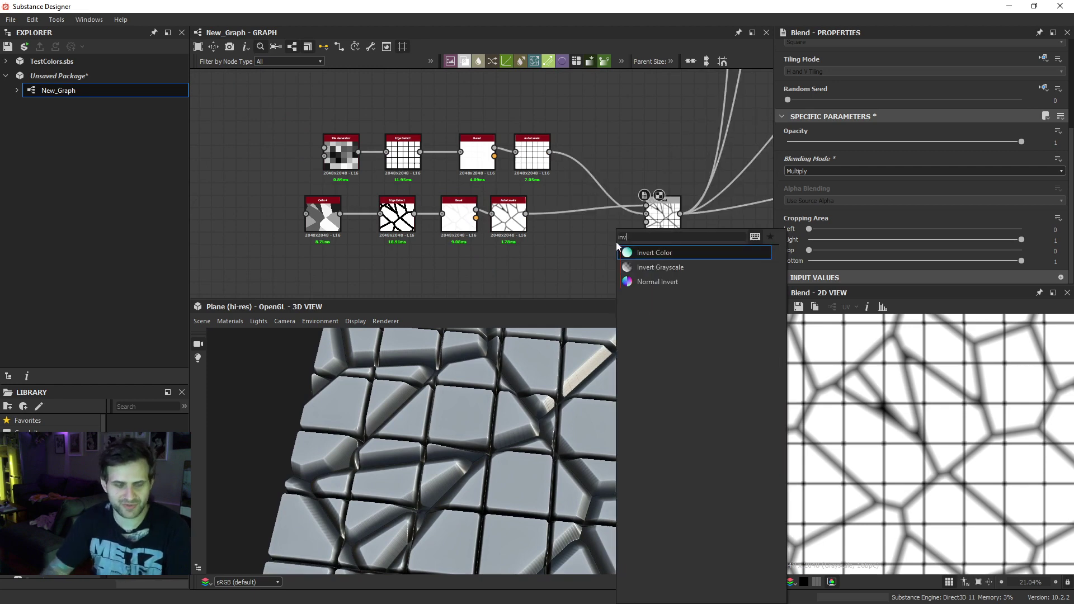
click(660, 268)
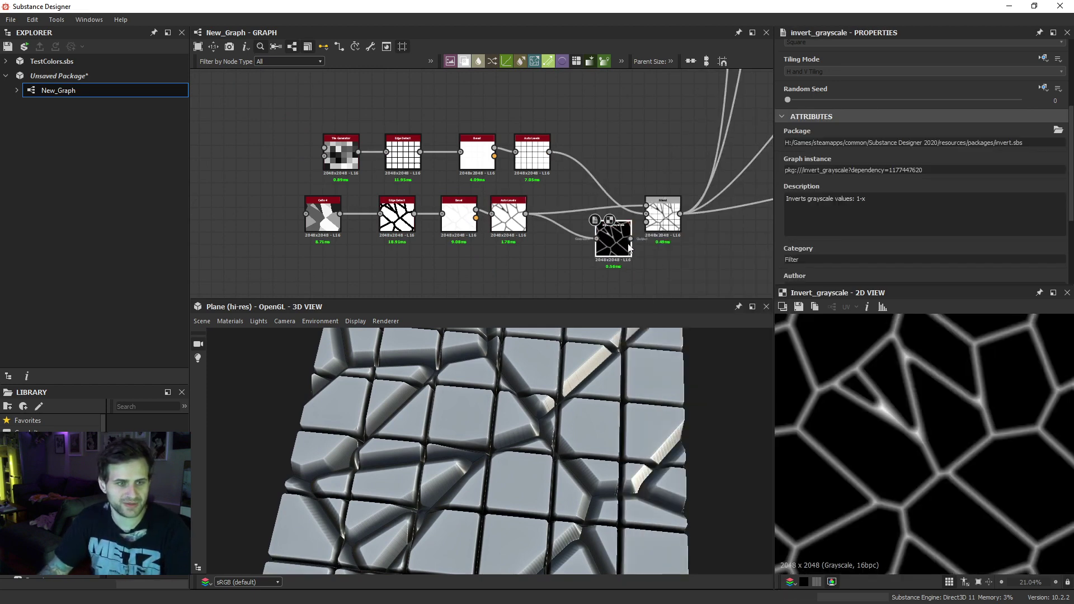
drag(648, 207, 648, 204)
key(d)
- Set the Blending Mode of the tile and crack Blend to Subtract
double_click(660, 214)
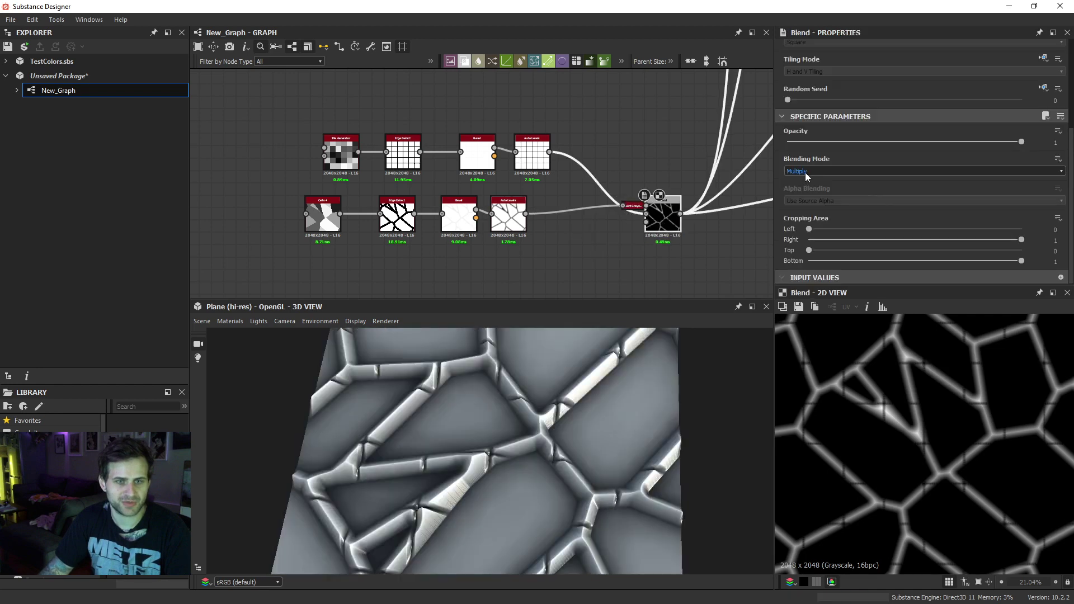
click(804, 172)
click(801, 194)
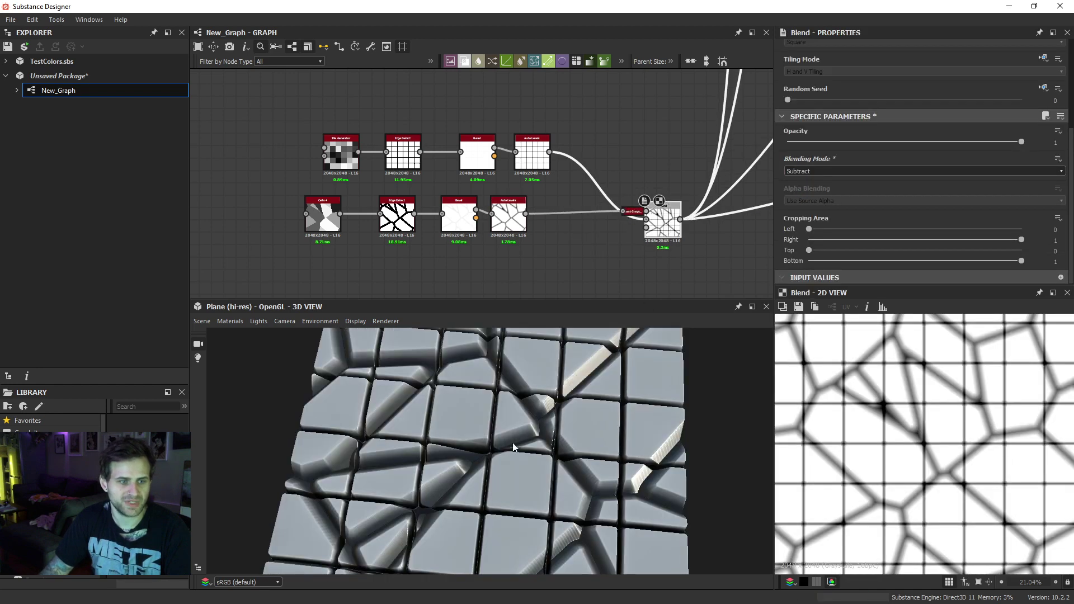
- Try a Scale of 15 on the copied Cells 4 node with an Edge Width of 1.43 on its Edge Detect
click(323, 215)
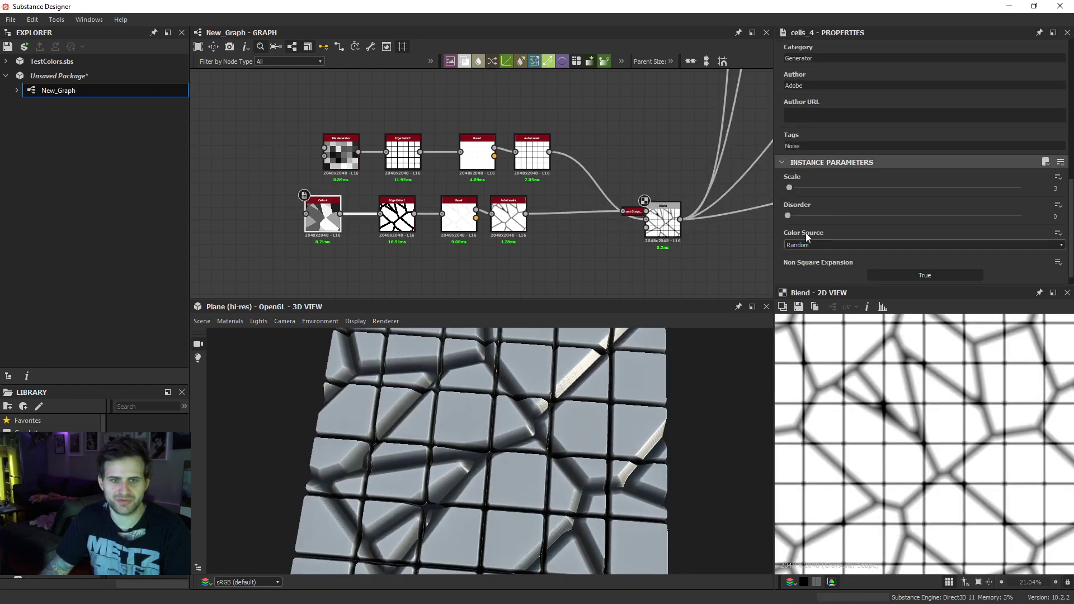
mouse_move(799, 189)
mouse_down()
mouse_move(816, 188)
mouse_move(800, 190)
mouse_up()
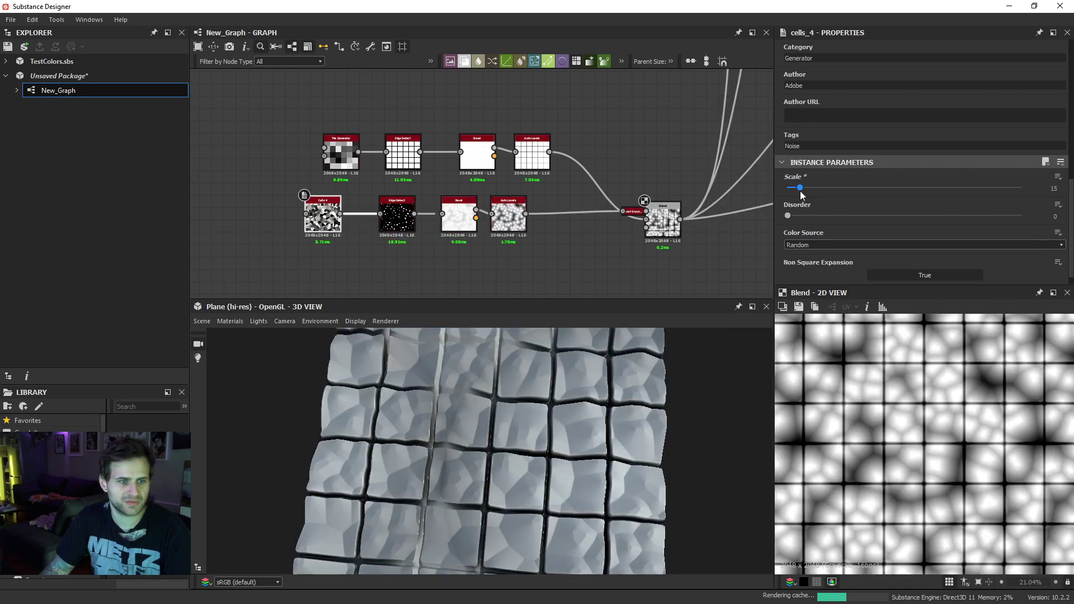
scroll(458, 170, up, 3)
middle_drag(380, 86, 467, 103)
double_click(441, 223)
drag(867, 191, 794, 191)
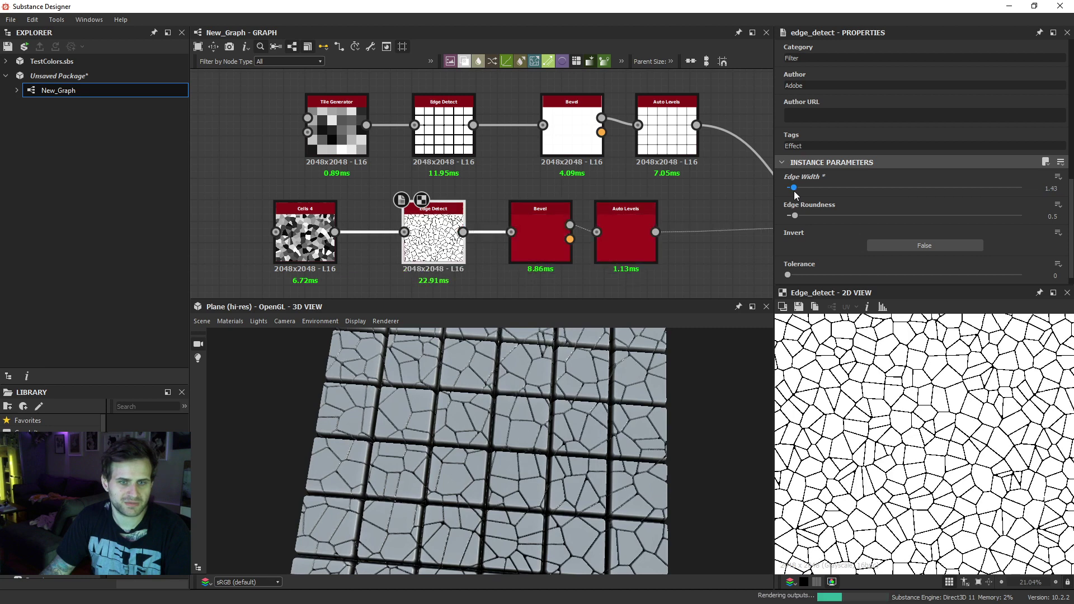
- Set the copied Cells 4 node's Scale to 10 for larger crack pieces
scroll(503, 454, up, 3)
click(289, 273)
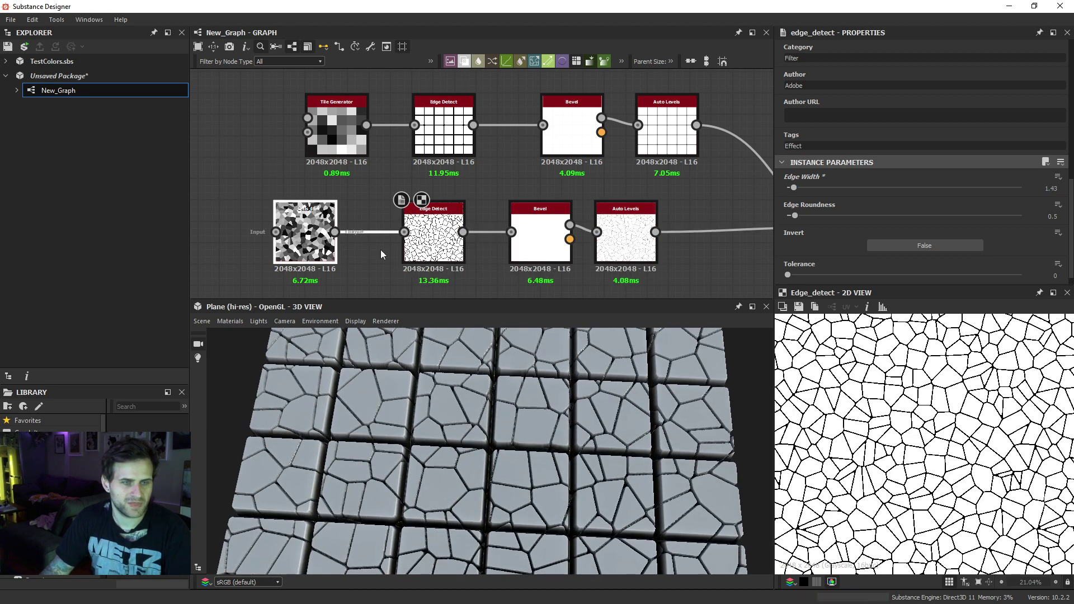
text(12)
key(Return)
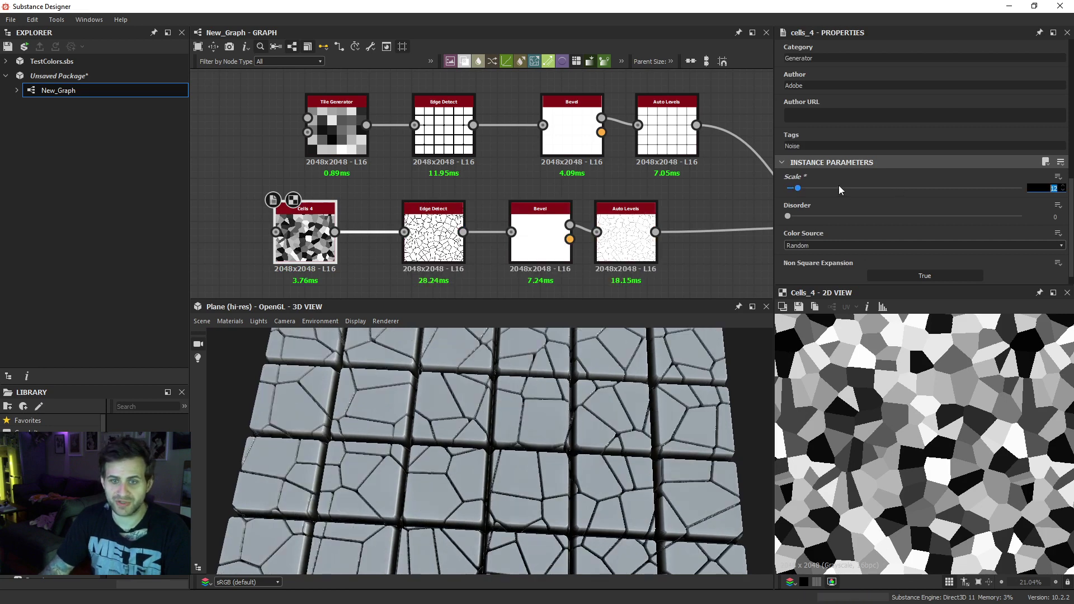
text(0)
key(Return)
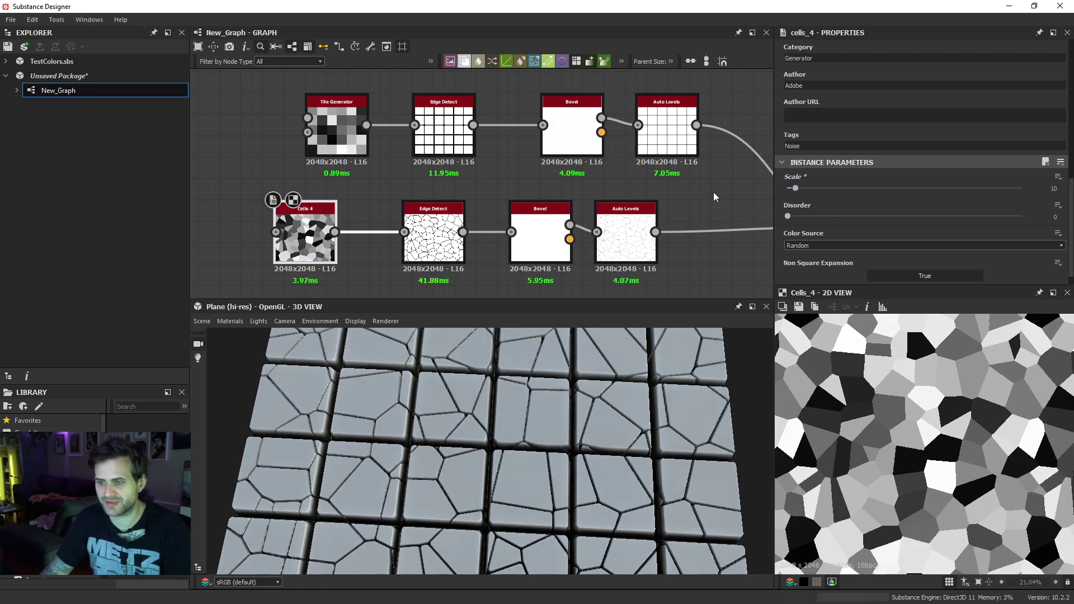
- Set the crack Edge Detect's Edge Width to 2.07 and view the whole plane in 3D
click(649, 238)
click(434, 235)
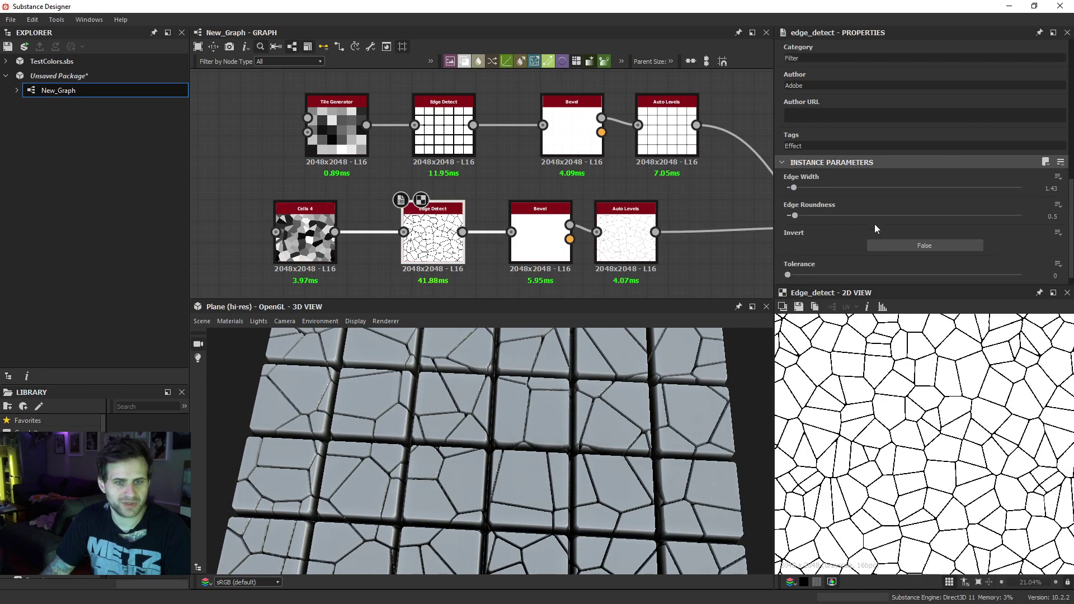
drag(794, 188, 805, 190)
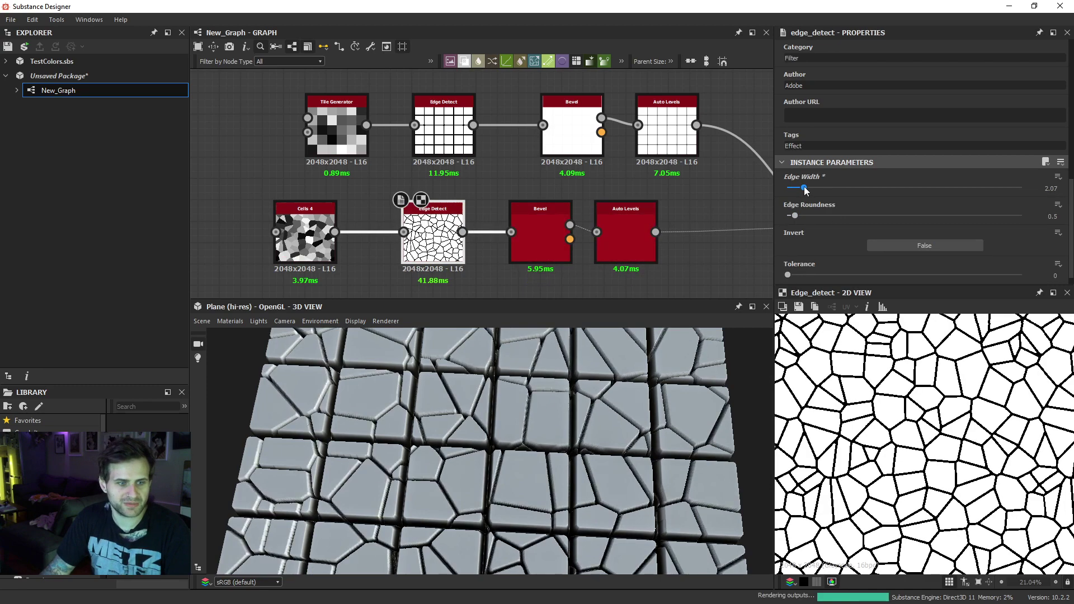
drag(572, 393, 567, 369)
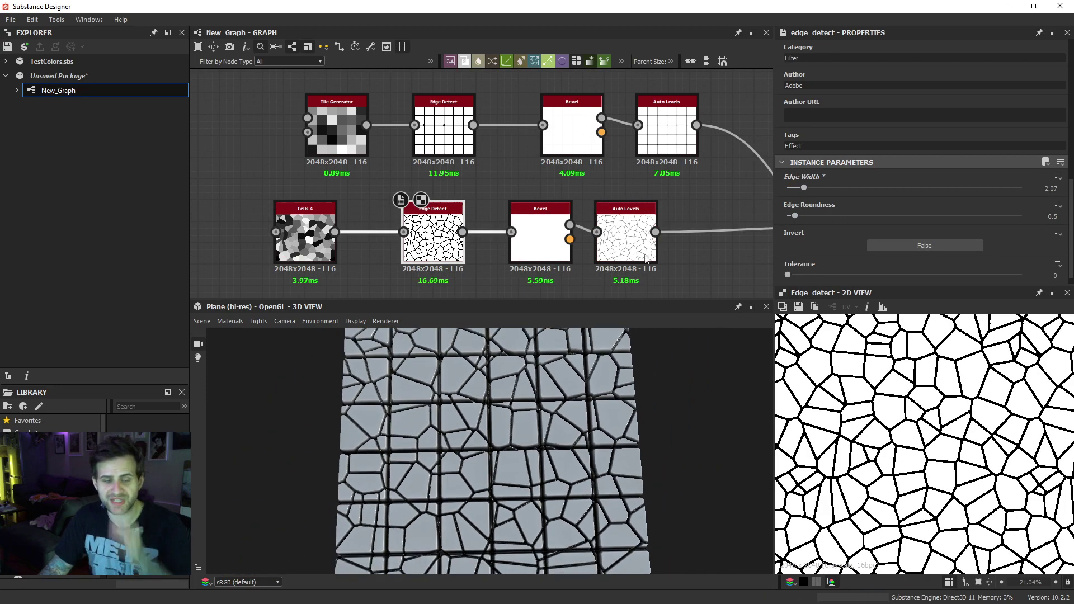
- Move the crack node row further below the tile row and preview both rows' Auto Levels outputs up close
scroll(505, 224, down, 4)
drag(407, 256, 611, 219)
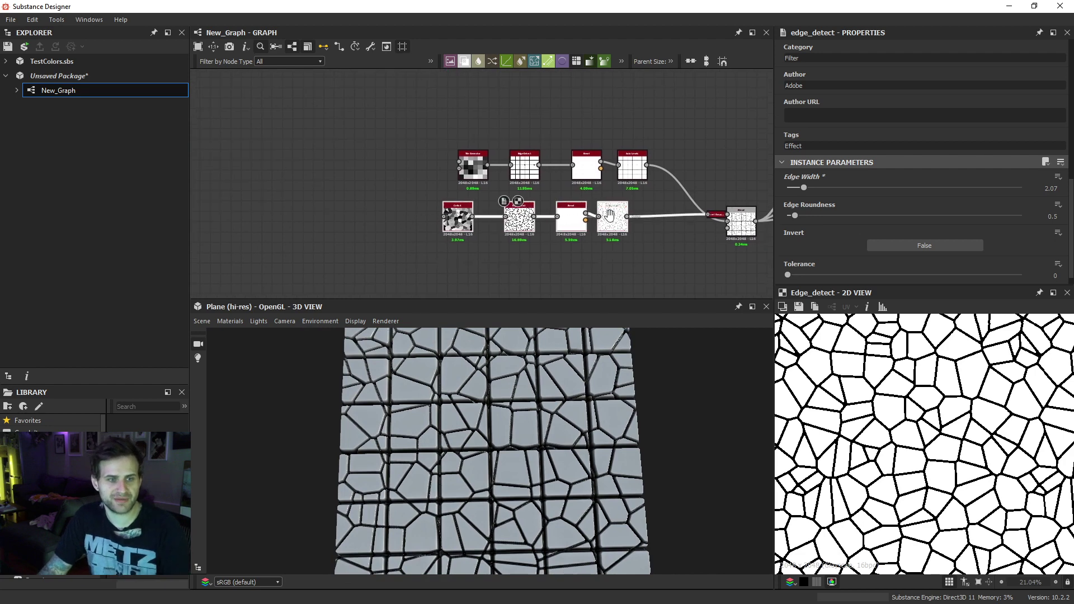
middle_drag(611, 218, 587, 167)
drag(587, 167, 567, 224)
double_click(568, 225)
scroll(902, 388, up, 5)
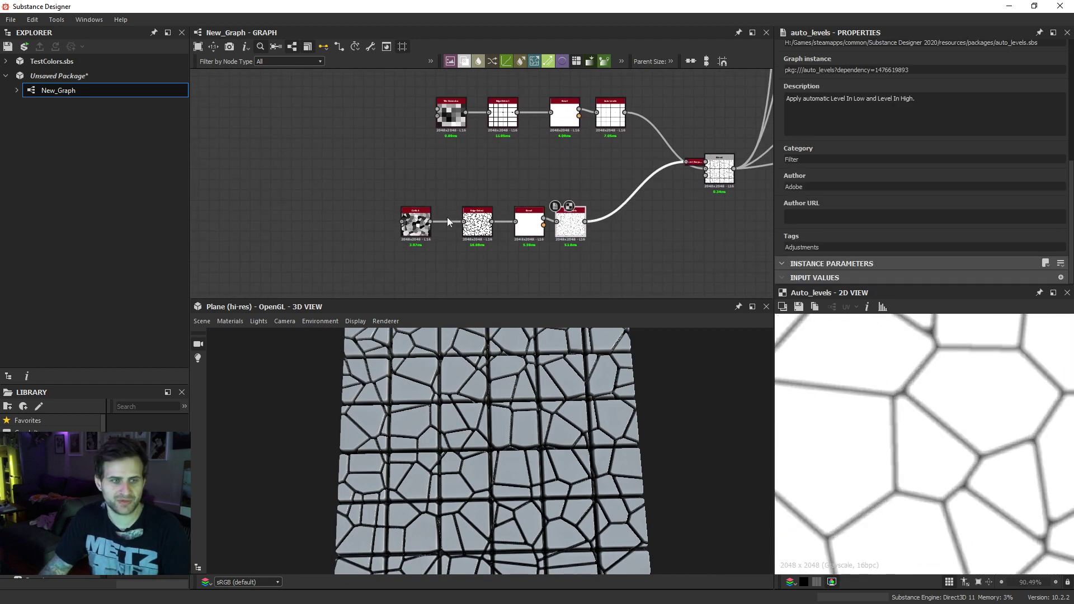
click(609, 115)
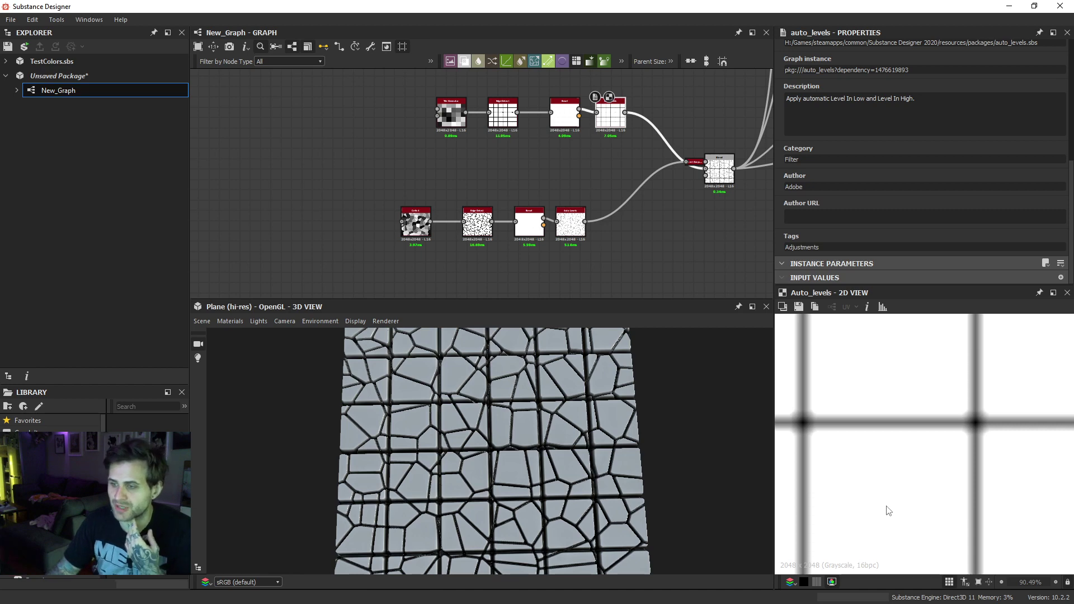
middle_drag(561, 157, 555, 177)
key(space)
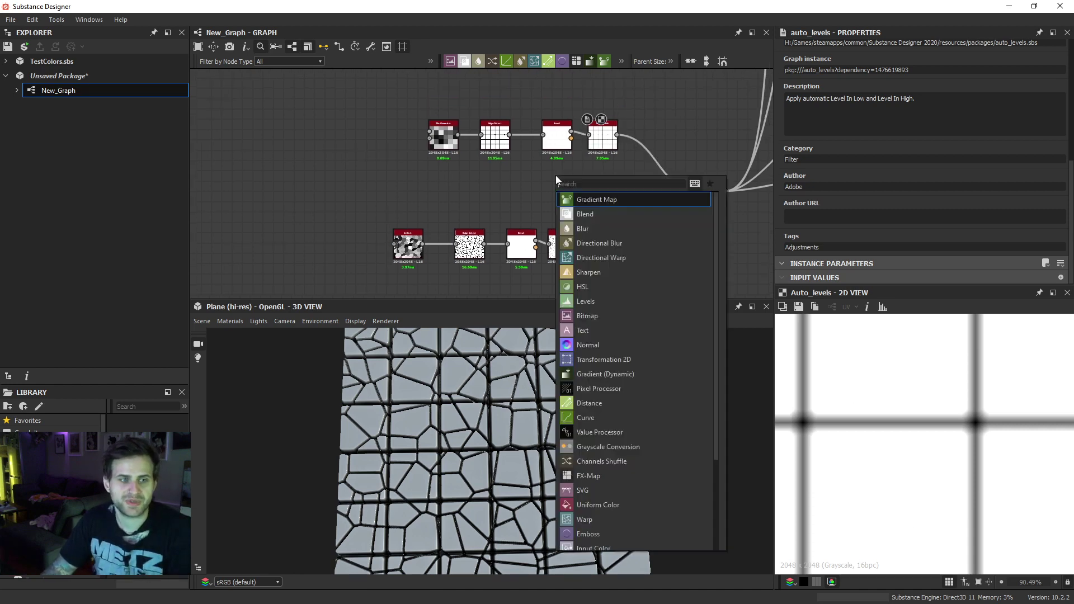
click(532, 149)
- Duplicate the tile Edge Detect node directly below the original, fed by the Tile Generator, and show its instance parameters
scroll(495, 137, up, 3)
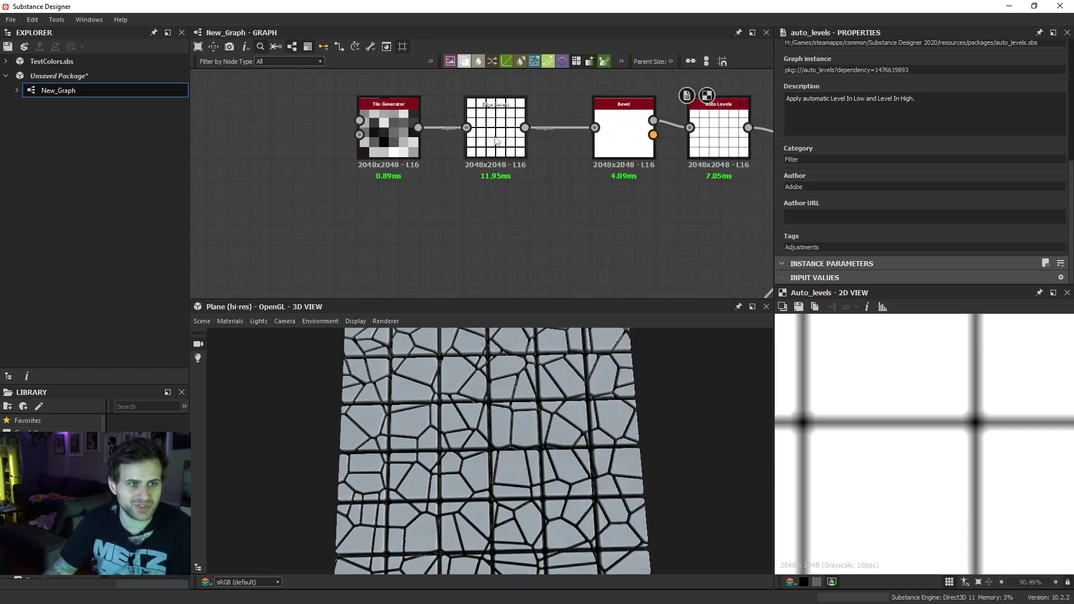
click(495, 134)
middle_drag(496, 216, 491, 143)
key(ctrl+v)
drag(480, 181, 488, 141)
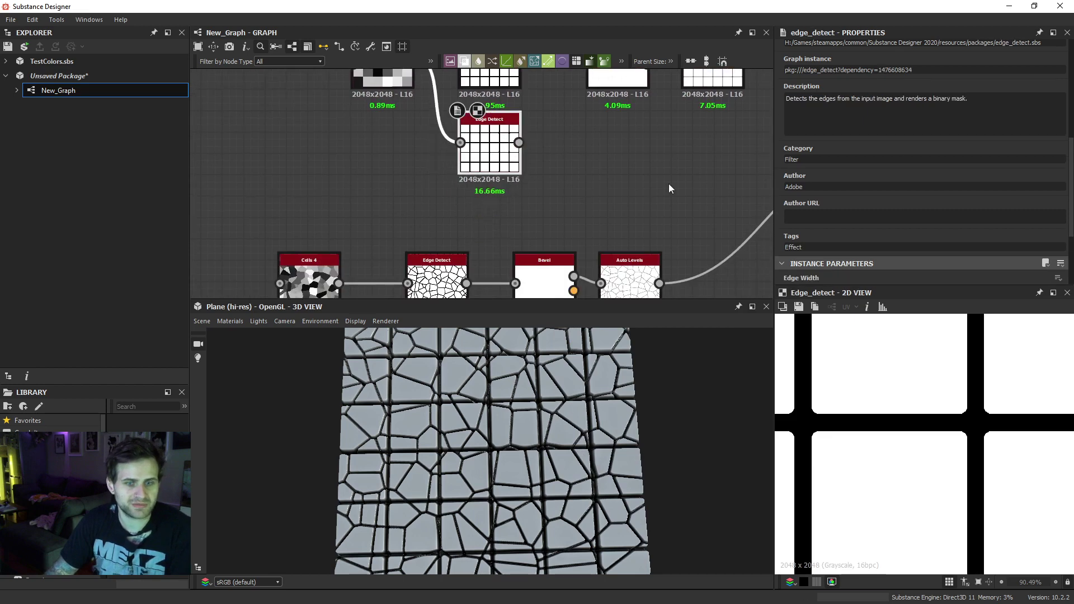
scroll(854, 191, down, 3)
scroll(722, 180, down, 4)
scroll(551, 178, up, 5)
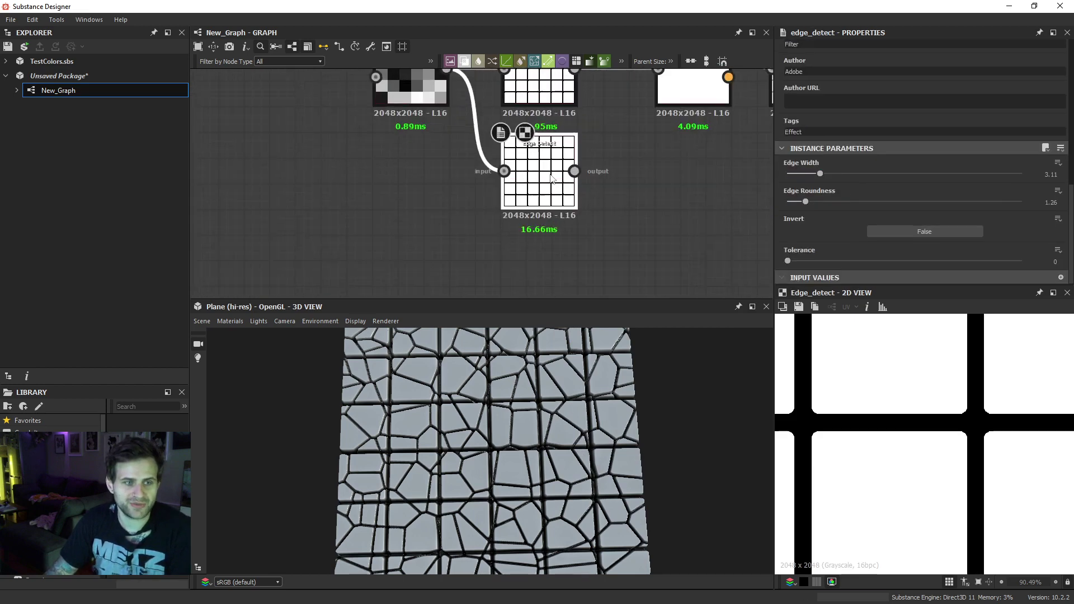
mouse_move(548, 171)
mouse_down()
mouse_move(558, 171)
mouse_move(548, 171)
mouse_up()
middle_drag(548, 171, 549, 191)
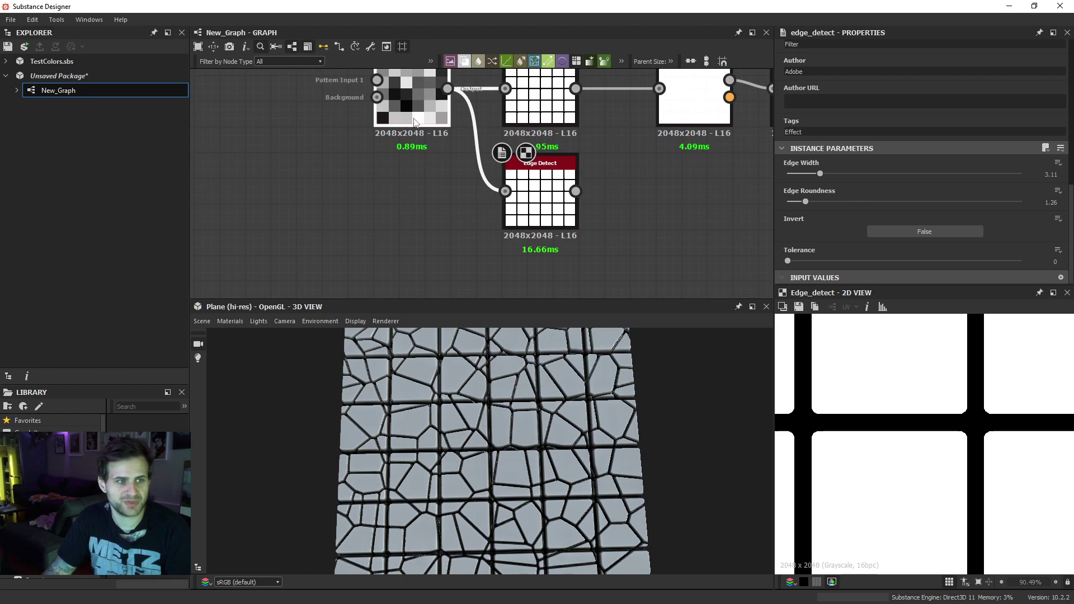
- Duplicate the tile row's Tile Generator node and place the copy directly below the original, beside the duplicated Edge Detect
key(ctrl+c)
key(ctrl+v)
scroll(459, 150, down, 3)
drag(467, 167, 426, 172)
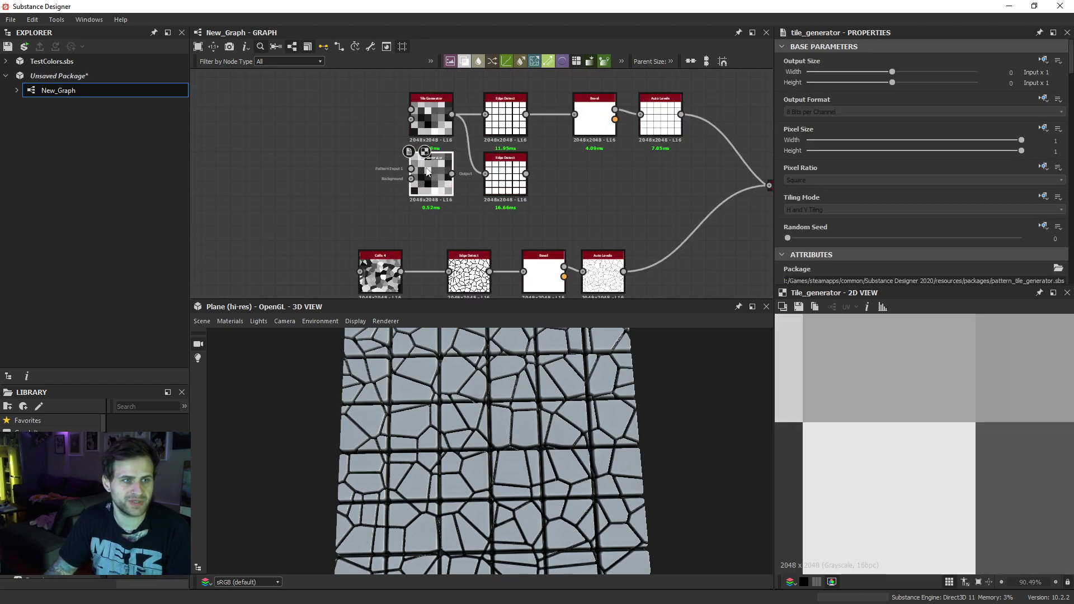
- Set the copied Tile Generator's Luminance Random to 0 and its Scale to 0.98 for thin, even gaps
click(428, 173)
scroll(847, 176, down, 10)
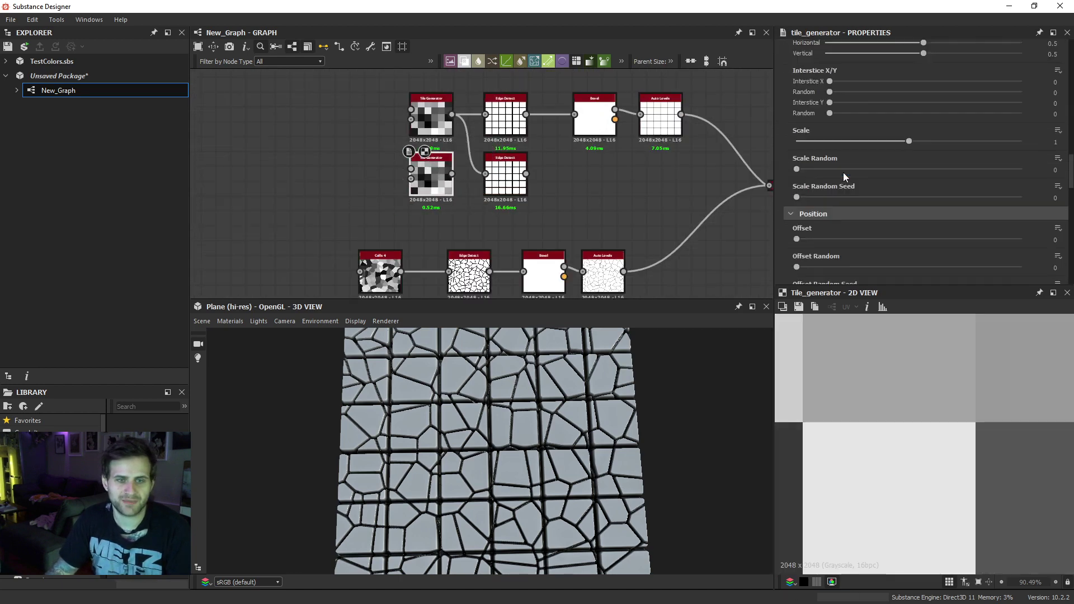
scroll(846, 203, down, 10)
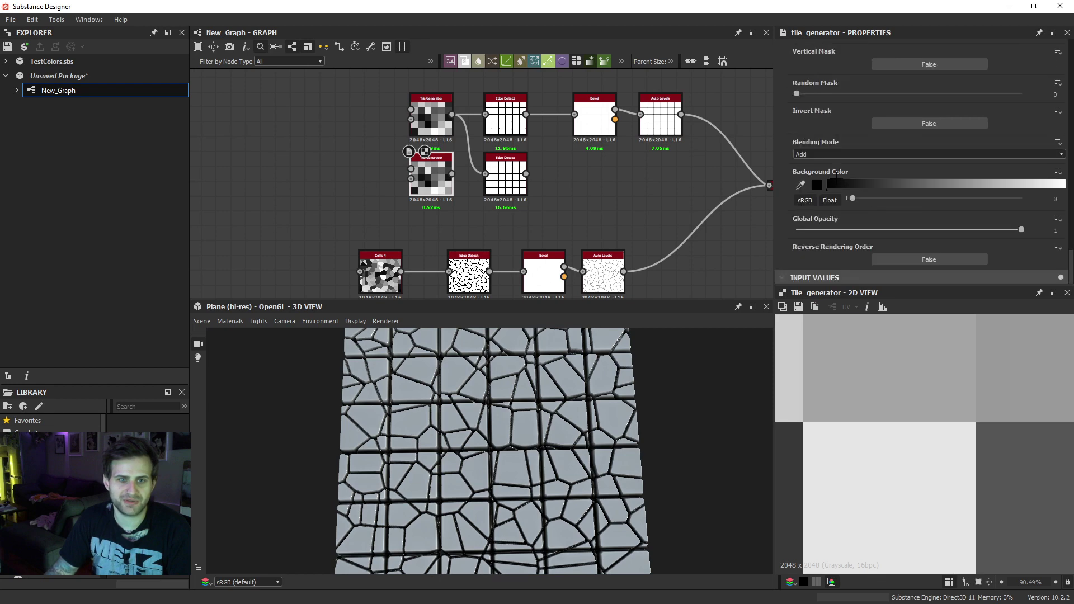
scroll(839, 184, up, 8)
drag(823, 141, 729, 141)
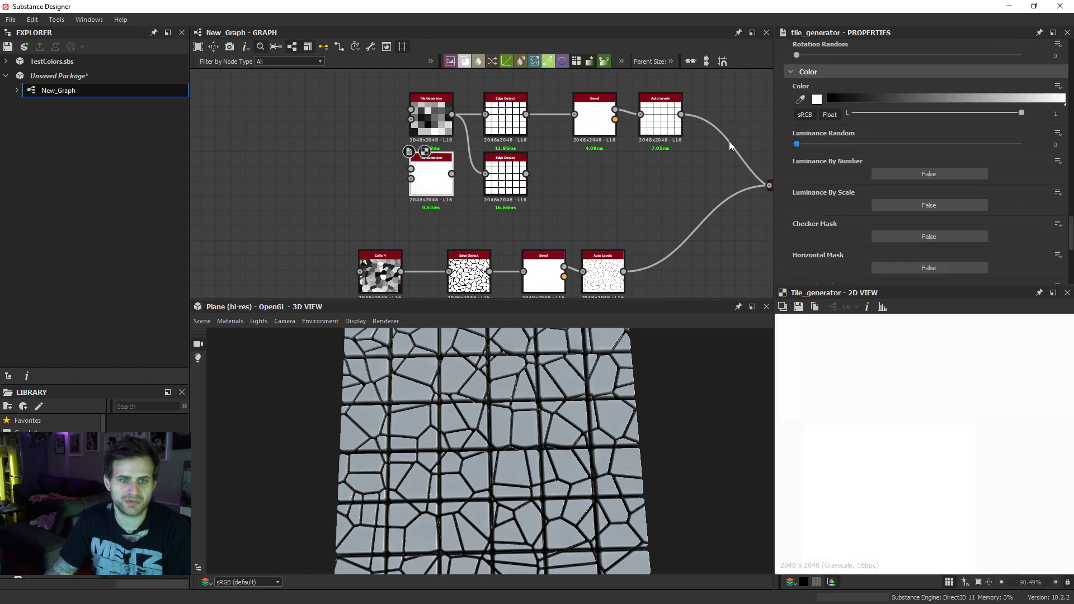
scroll(862, 134, up, 4)
scroll(848, 137, up, 4)
drag(908, 140, 907, 140)
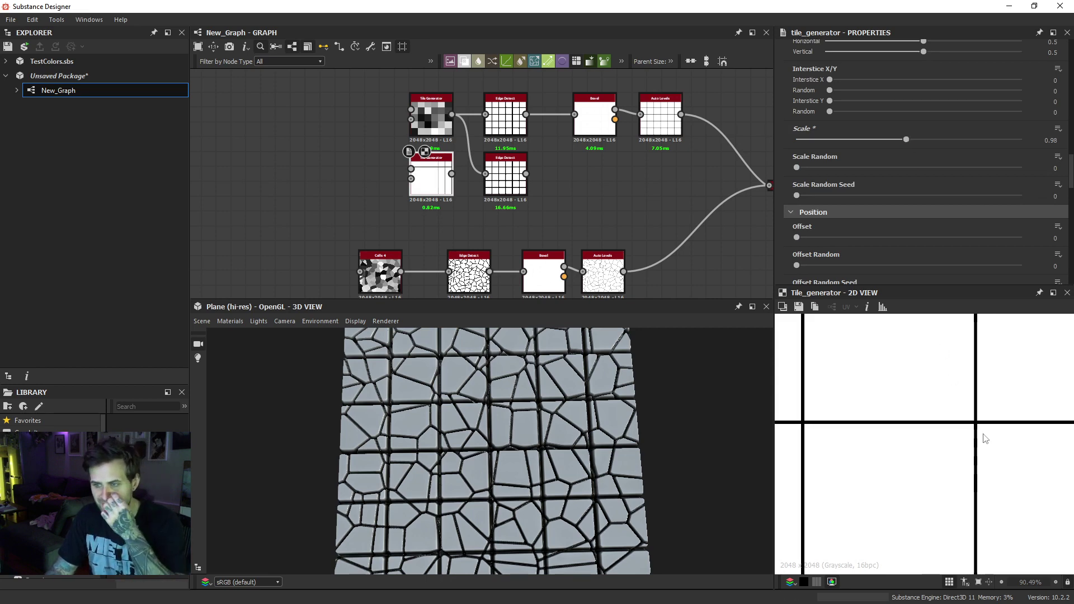
- Delete the duplicated Edge Detect node beside the copied Tile Generator
scroll(453, 204, up, 1)
click(502, 198)
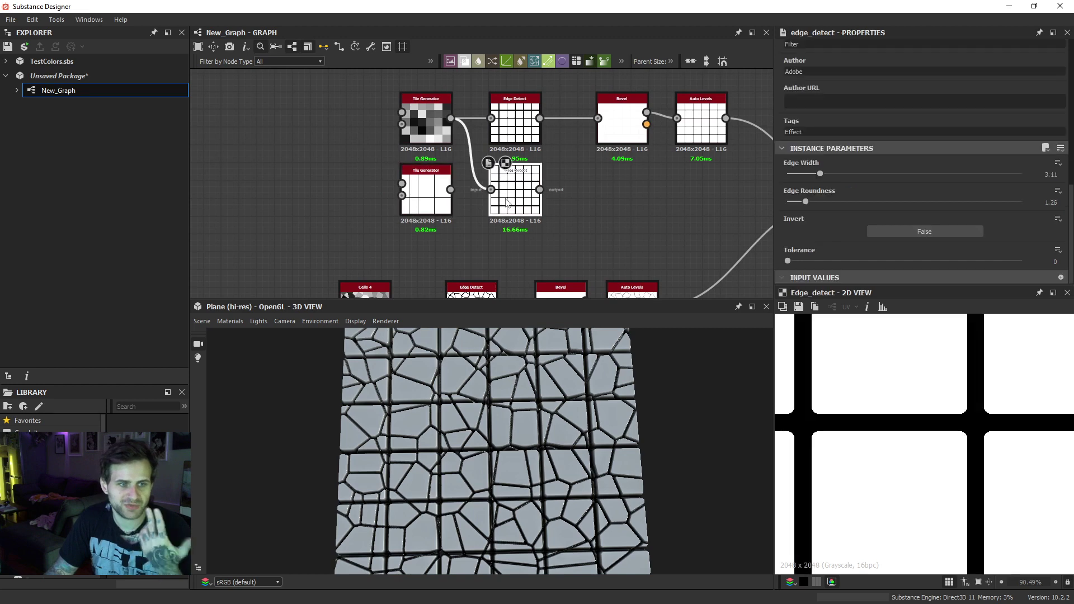
scroll(510, 222, up, 3)
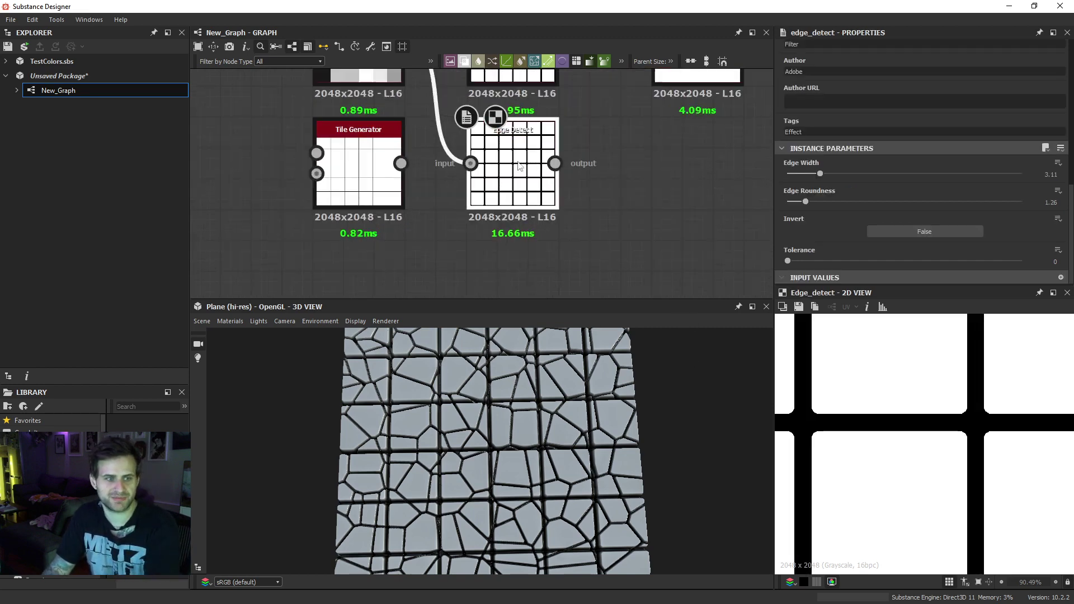
key(Delete)
- Add a Bevel node fed by the copied Tile Generator and set its Distance to -1
click(359, 162)
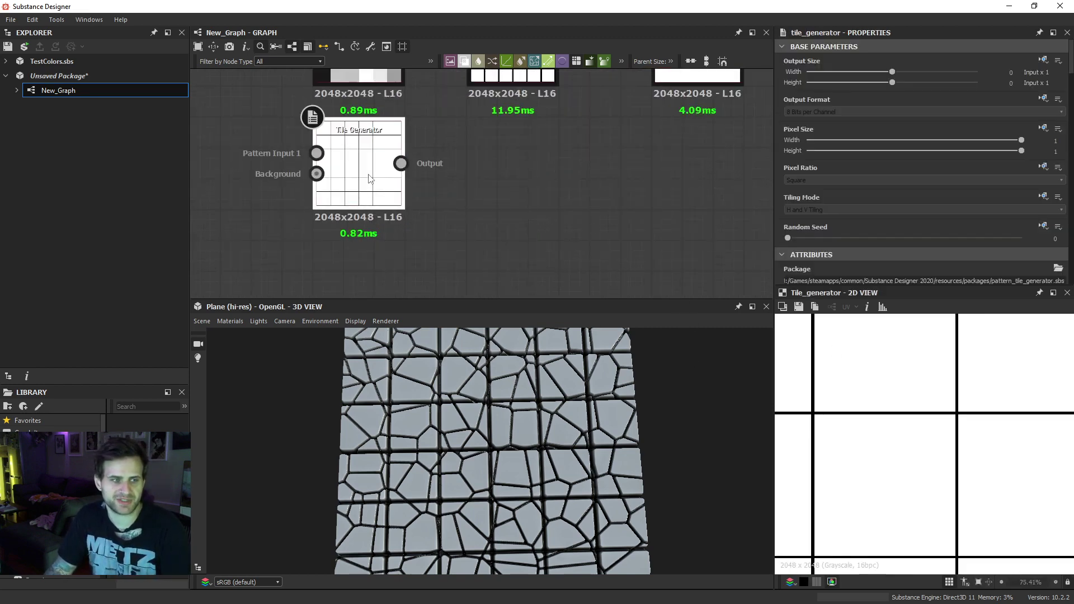
scroll(569, 203, down, 5)
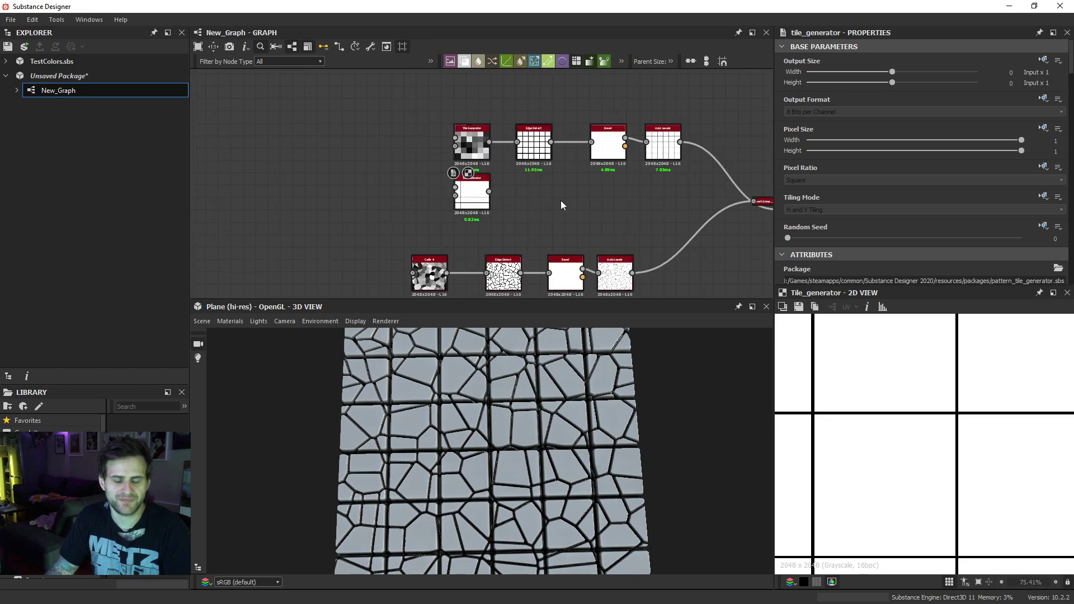
key(space)
key(Escape)
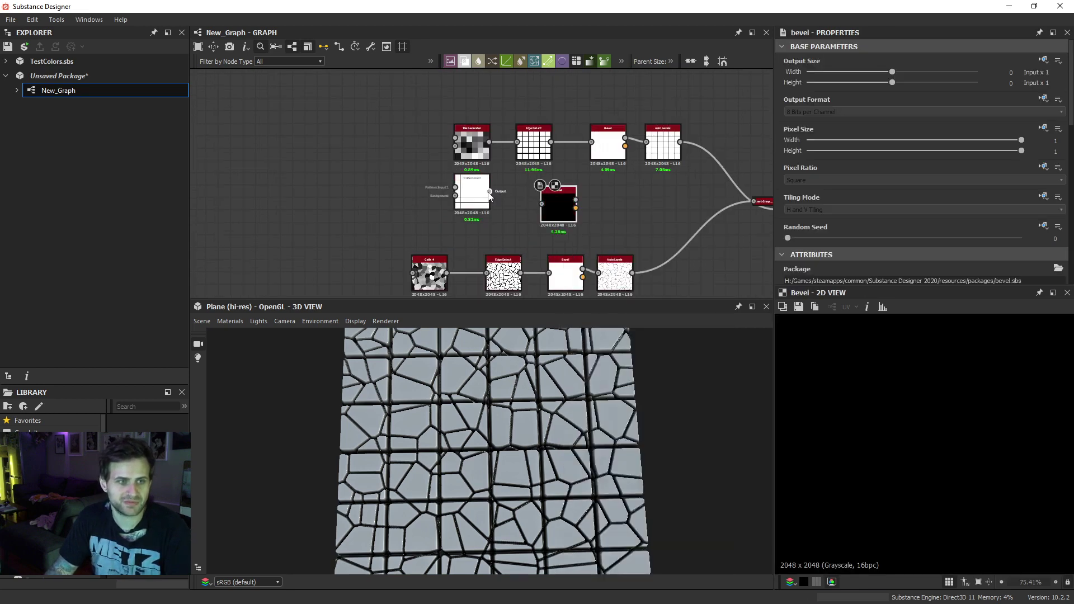
drag(488, 191, 574, 196)
scroll(966, 234, down, 5)
scroll(967, 234, down, 3)
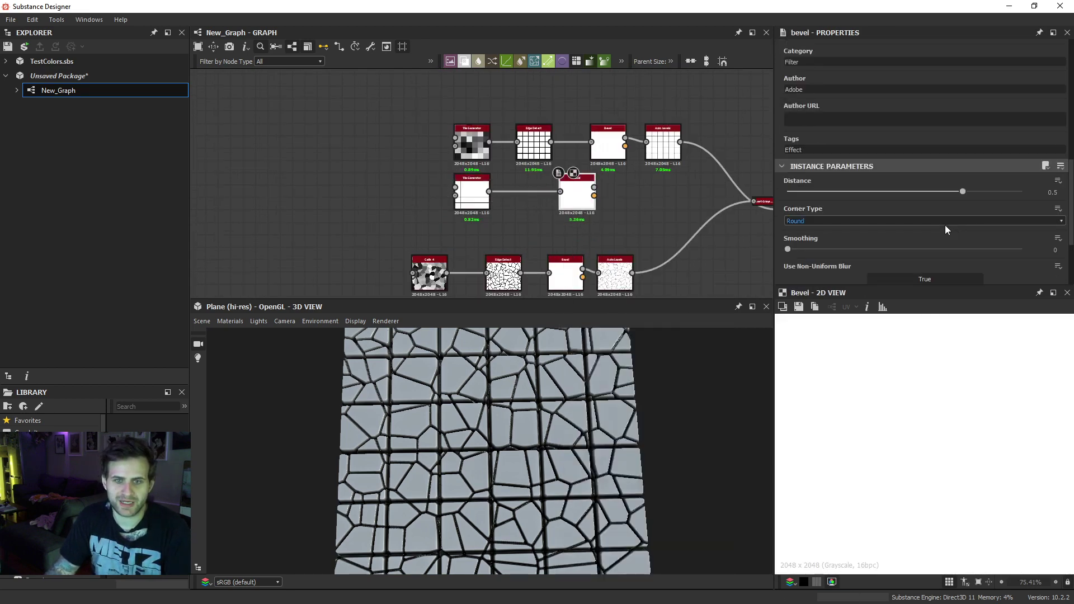
drag(962, 191, 697, 203)
- Append an Auto Levels node and an Invert Grayscale node after the new Bevel
key(space)
text(aut)
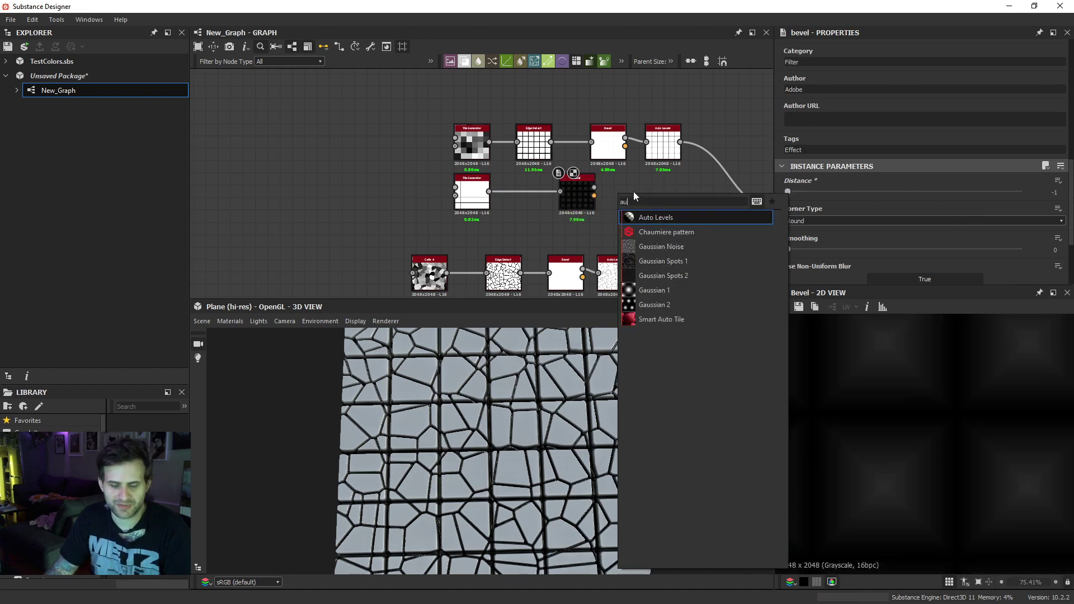
click(647, 215)
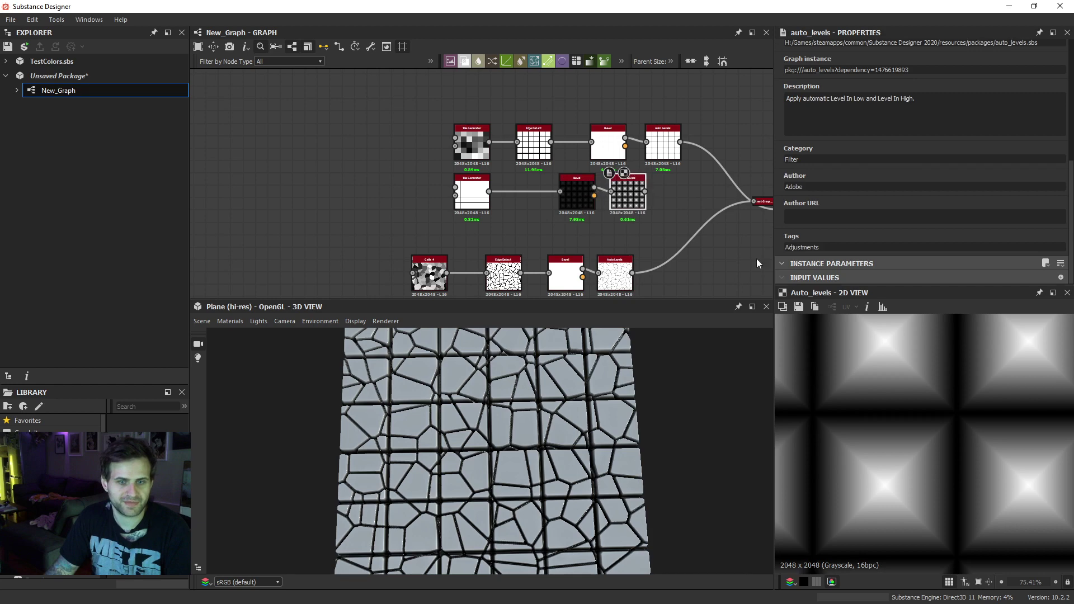
key(space)
text(inver)
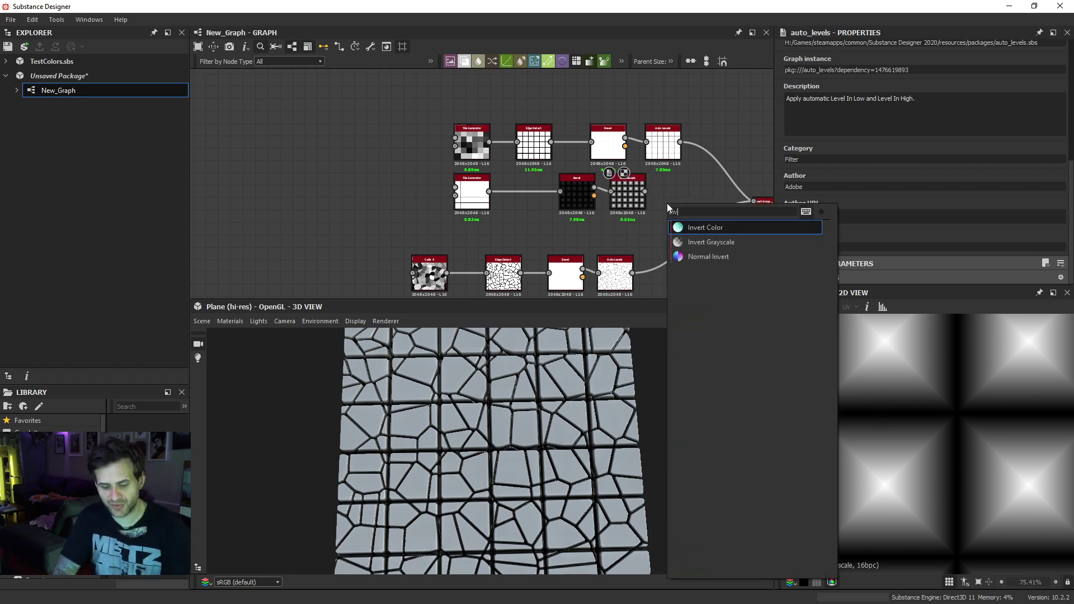
click(709, 242)
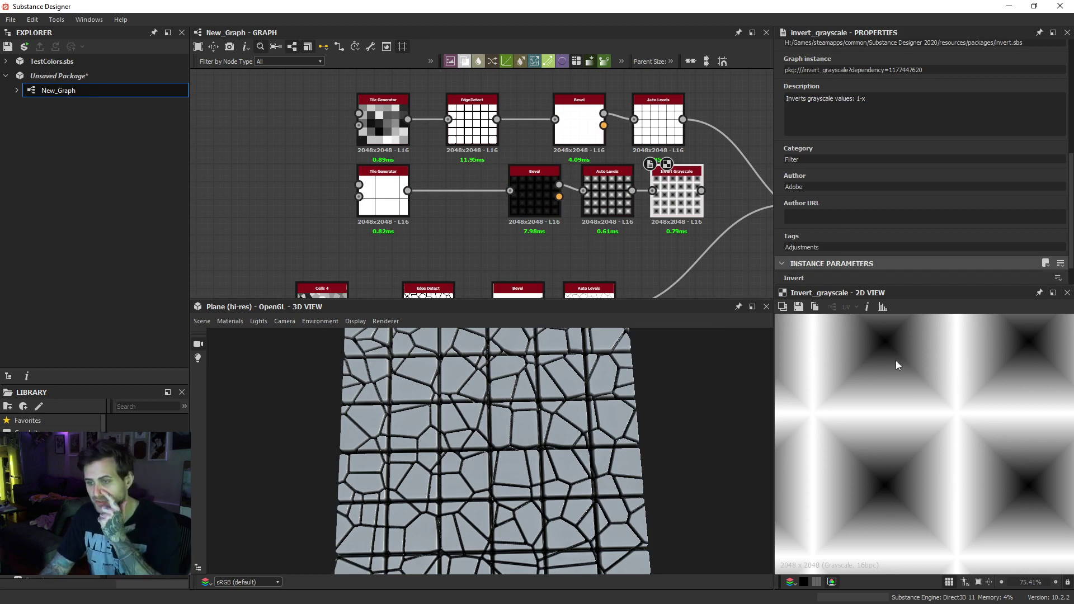
- Add a Blend node after the crack row's Auto Levels and connect the tile gradient's Invert Grayscale output to its Foreground
middle_drag(661, 241, 610, 183)
key(space)
click(677, 270)
scroll(582, 252, up, 1)
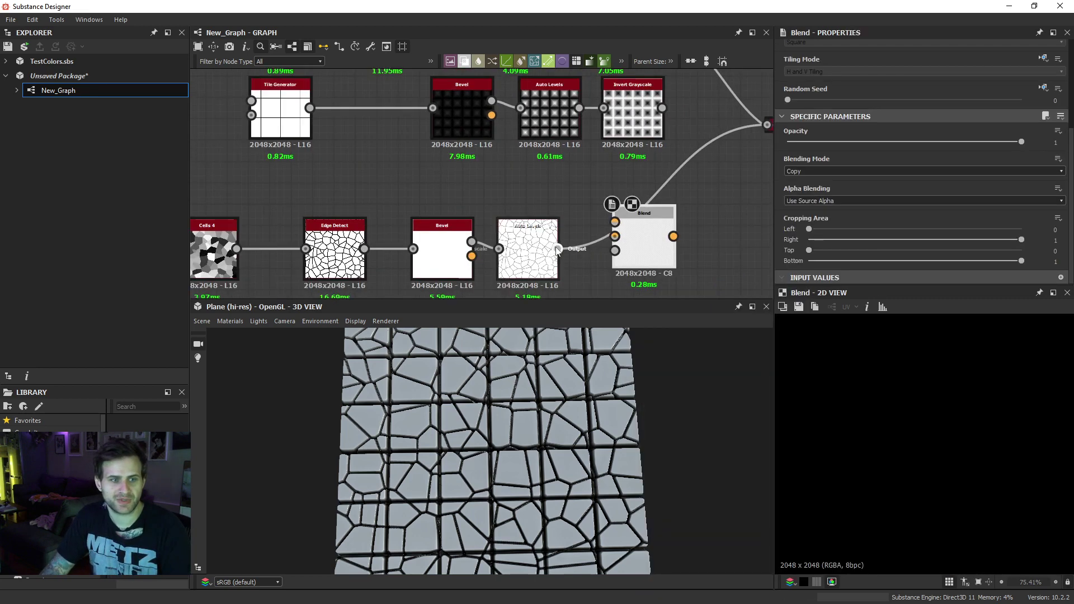
drag(635, 241, 658, 241)
drag(662, 108, 669, 237)
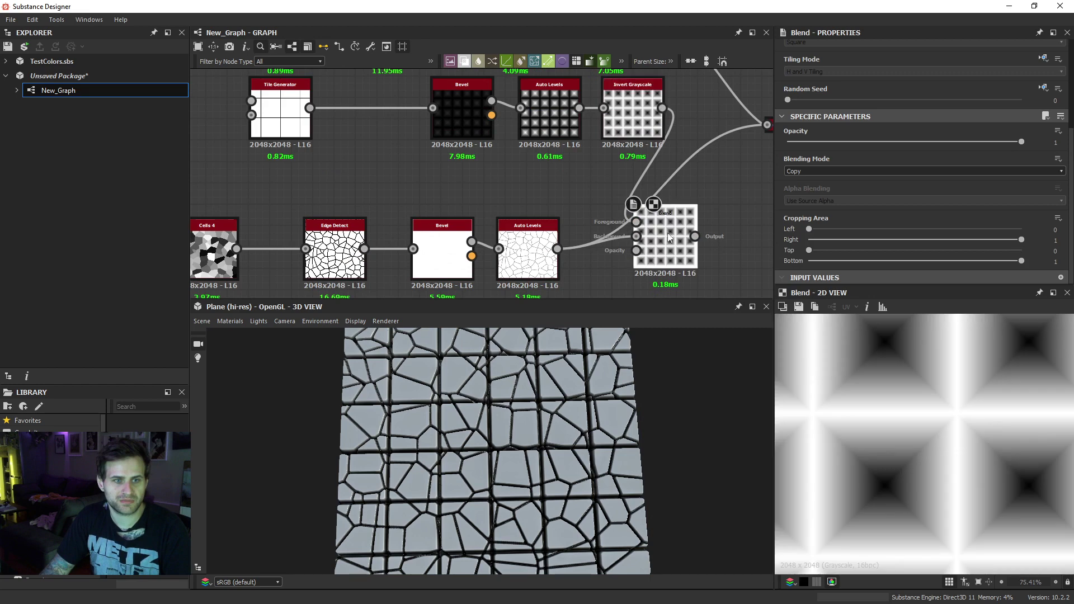
- Set the new Blend node's Blending Mode to Subtract and inspect the crack widths in the 2D view
click(812, 172)
click(807, 194)
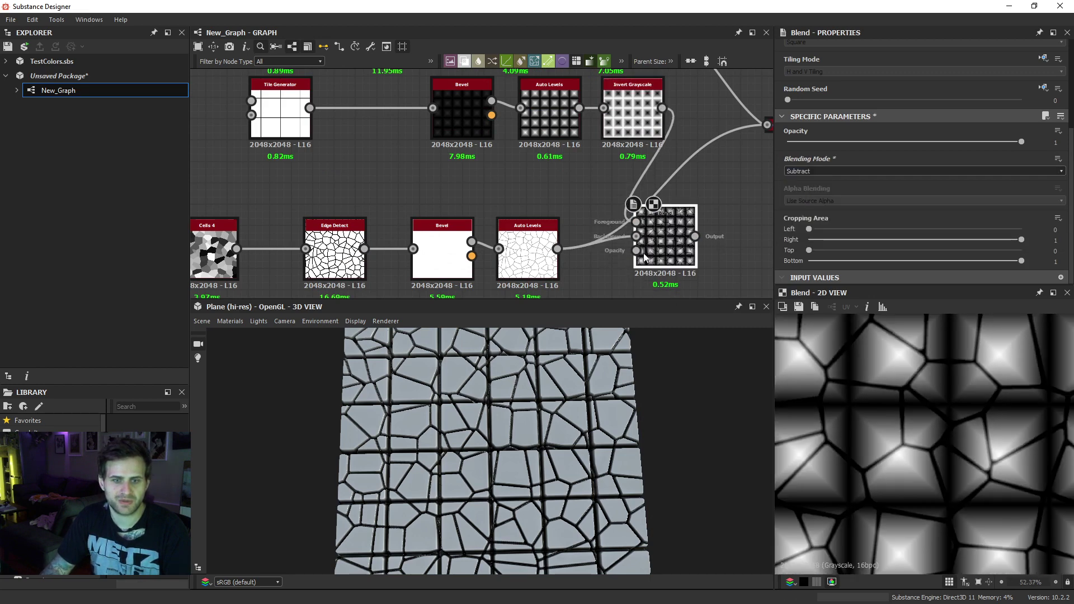
scroll(529, 274, down, 3)
scroll(921, 403, up, 3)
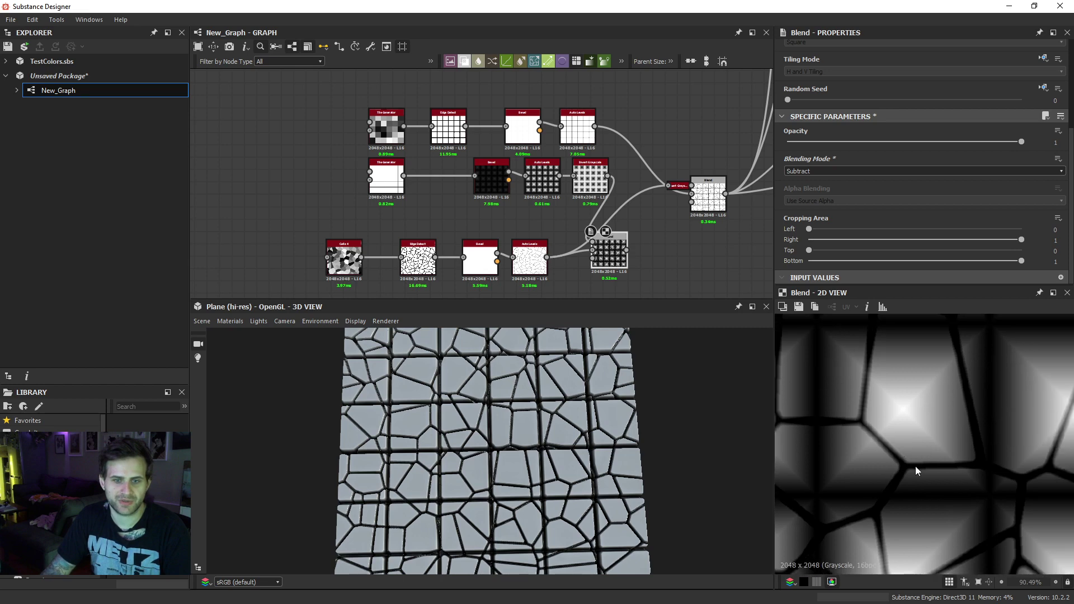
scroll(873, 434, down, 3)
scroll(886, 431, up, 4)
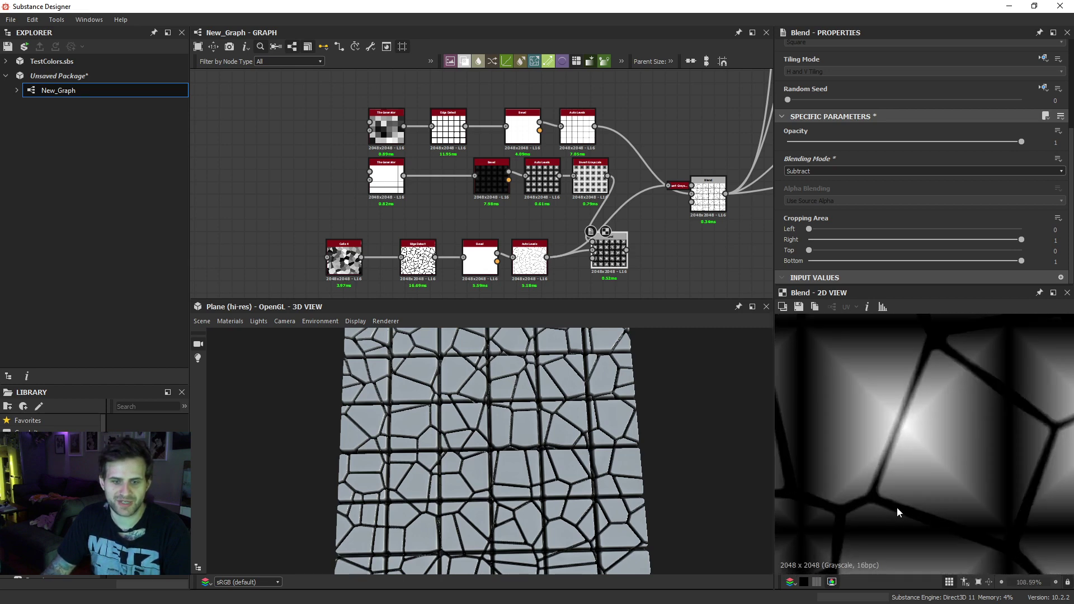
- Move the Subtract Blend node closer to the crack row's Auto Levels and set its Opacity to 0.5
middle_drag(607, 248, 591, 216)
drag(590, 215, 576, 216)
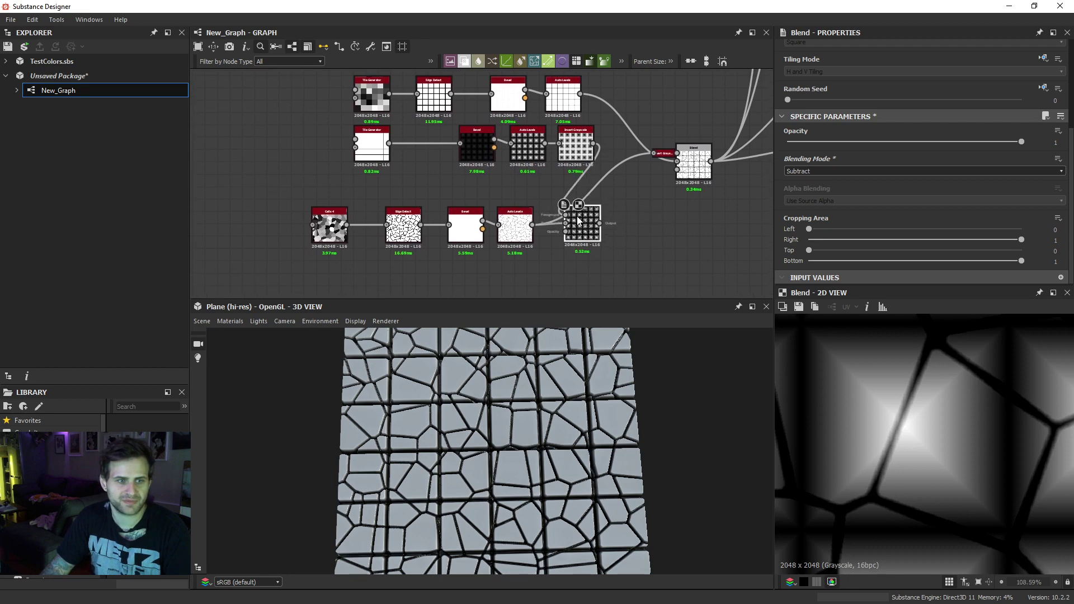
click(890, 142)
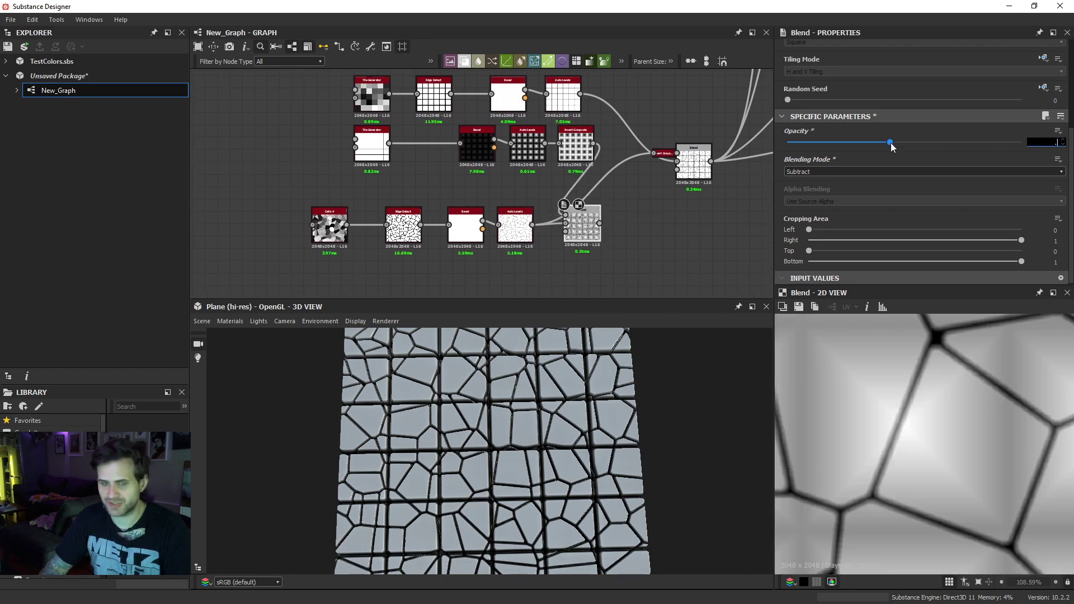
text(0.5)
key(Return)
- Add a Histogram Scan node to the crack row, fed by the Subtract Blend's output
key(space)
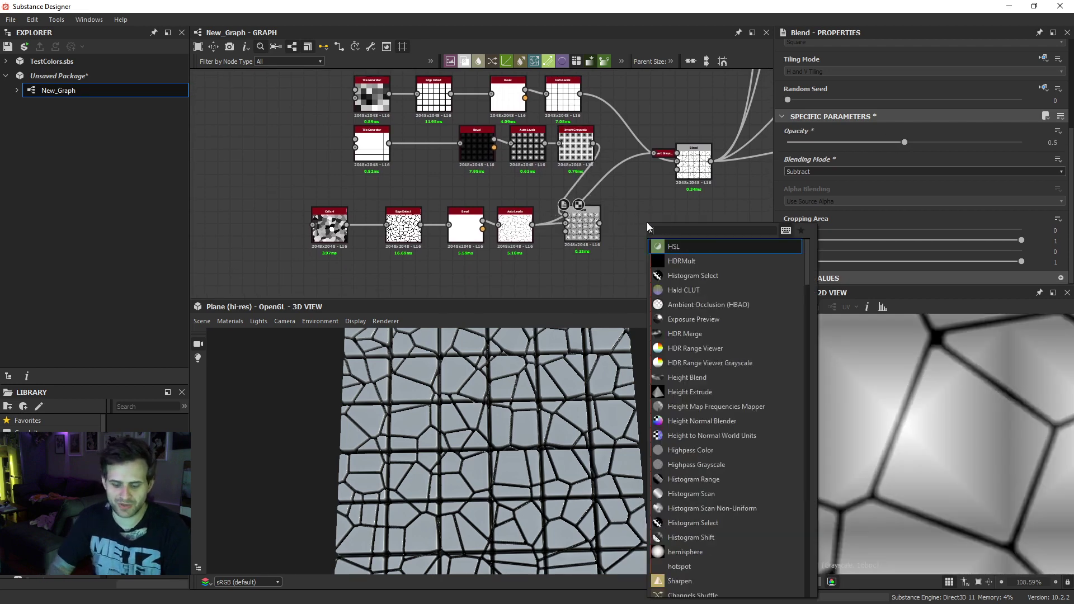
text(histogram)
click(680, 260)
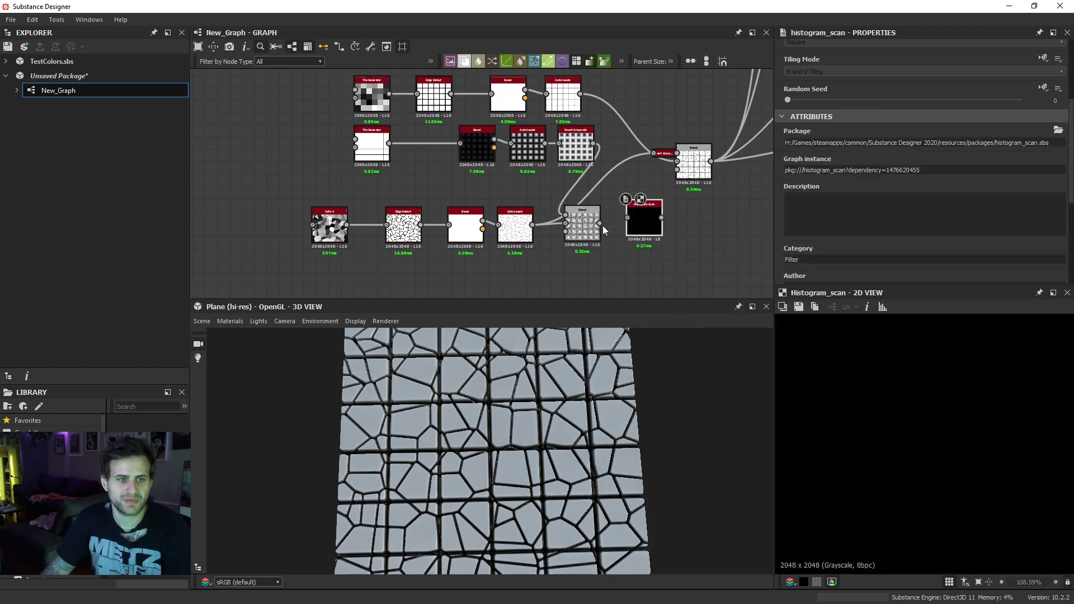
drag(599, 223, 639, 223)
- Set the Histogram Scan's Contrast to 1 and Position to 0.51, checking the cracks against the copied Tile Generator's grid lines
scroll(838, 224, down, 3)
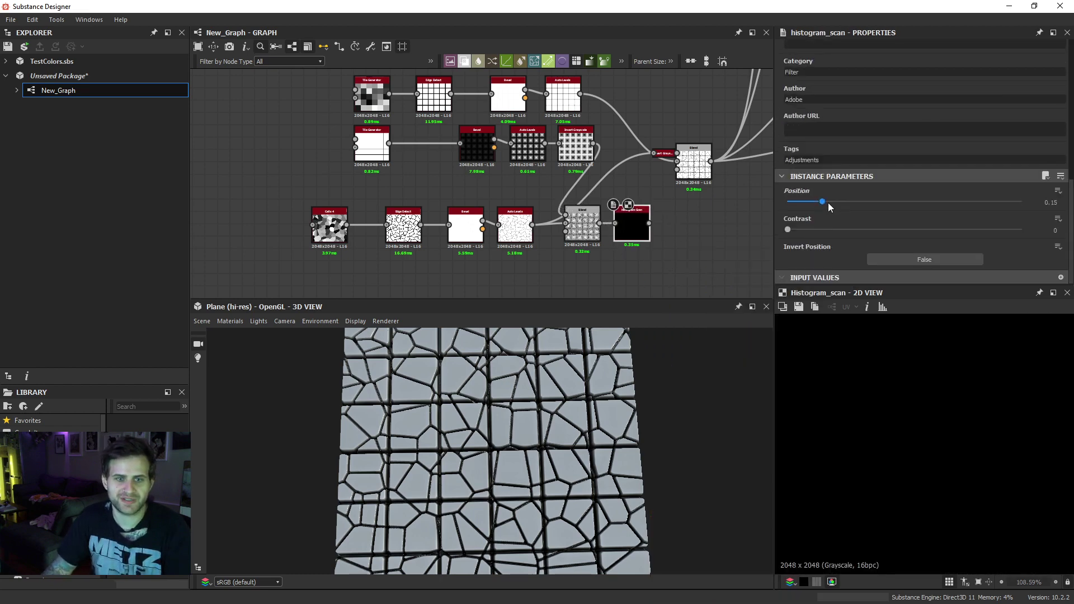
drag(829, 203, 907, 207)
drag(787, 229, 1021, 232)
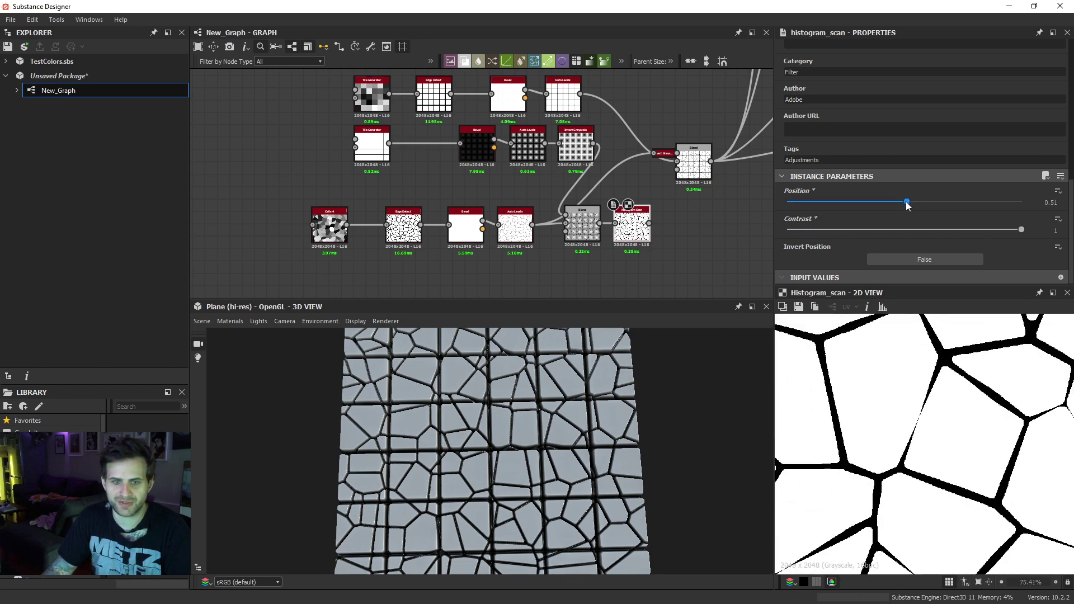
drag(907, 206, 904, 206)
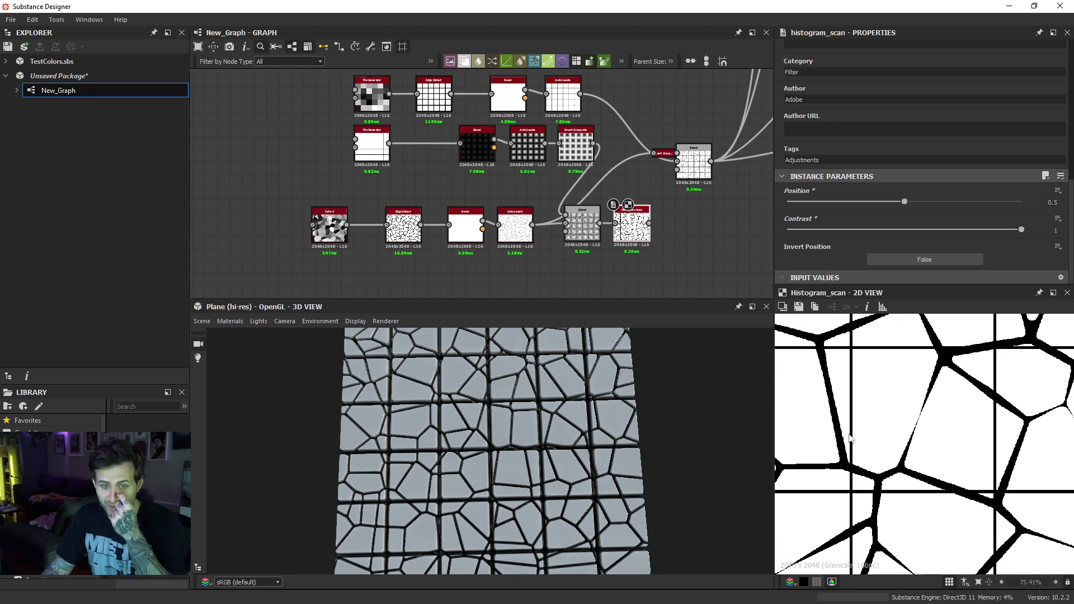
click(371, 146)
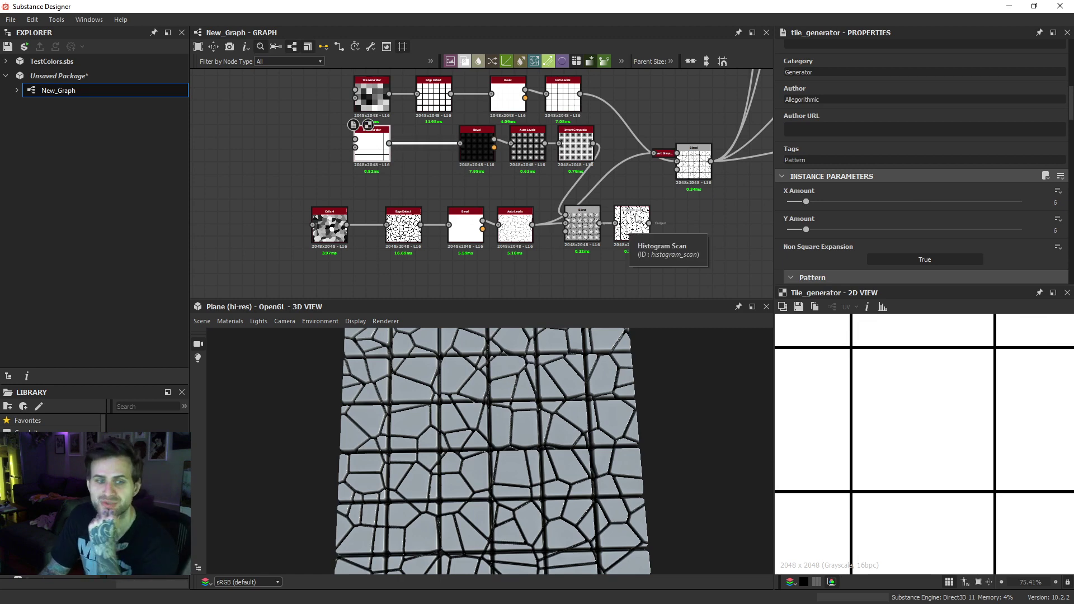
click(632, 224)
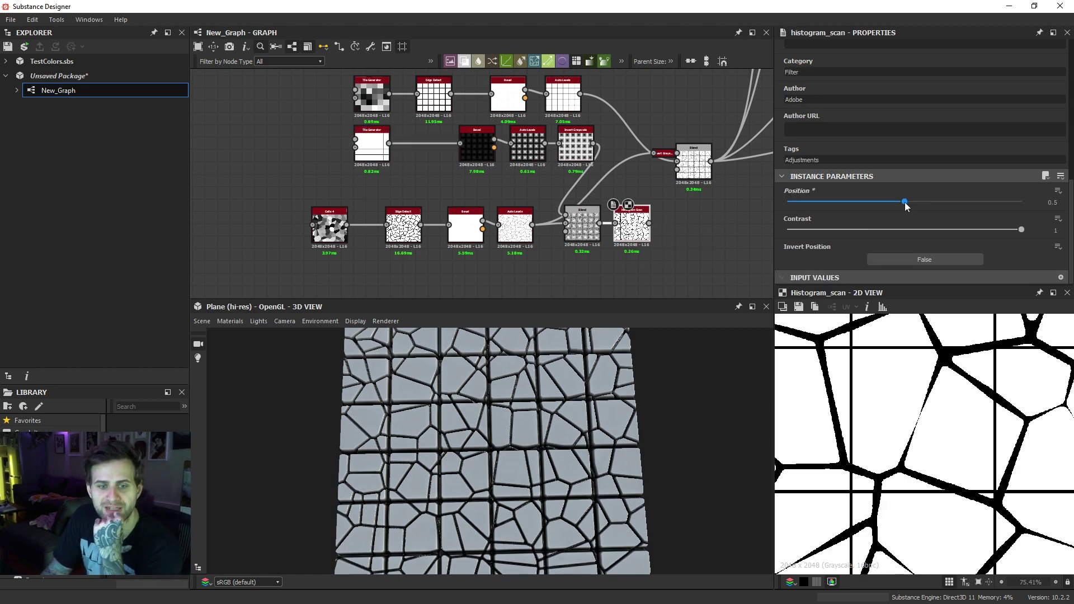
drag(905, 203, 907, 203)
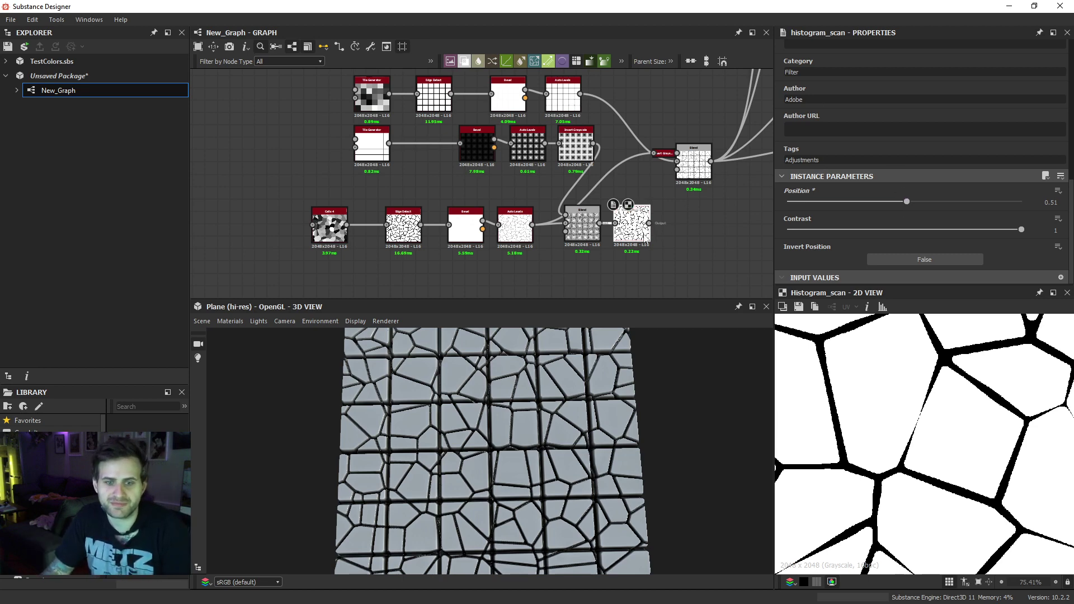
- Shift the final Blend node aside and add a Bevel node fed by the crack row's Histogram Scan
drag(699, 168, 711, 163)
scroll(864, 356, down, 1)
click(680, 222)
key(space)
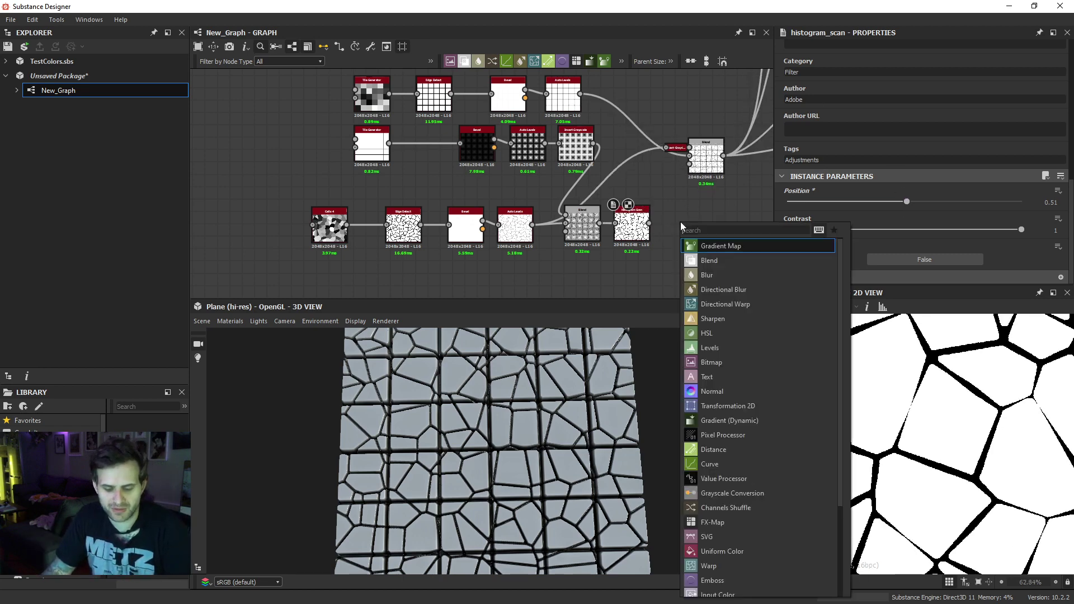
text(bevel)
key(Return)
- Set the Distance of the Bevel after the Histogram Scan to 1
scroll(684, 226, up, 3)
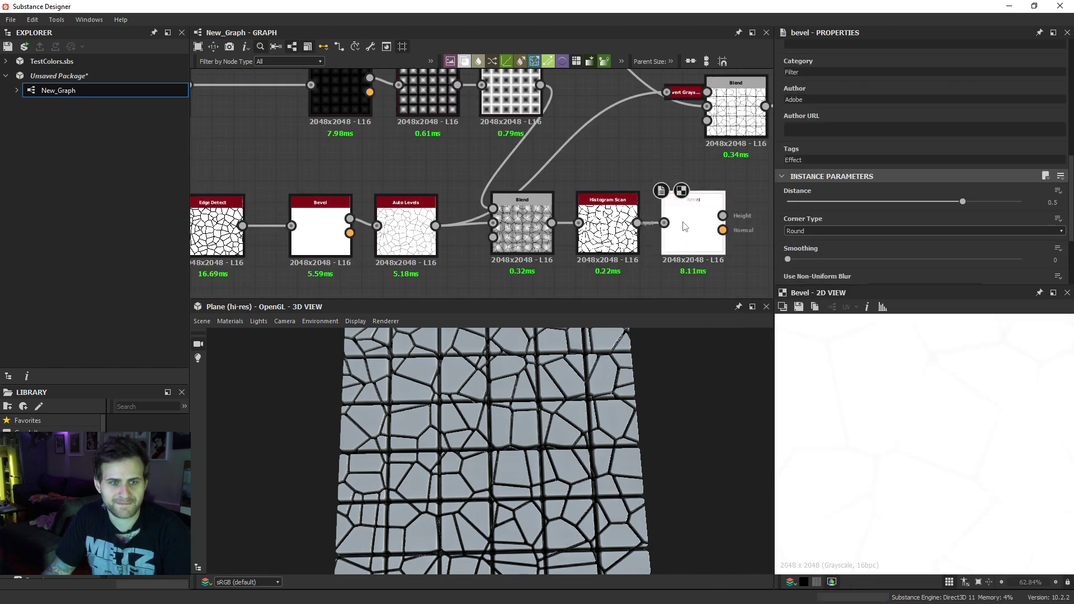
drag(971, 203, 1021, 201)
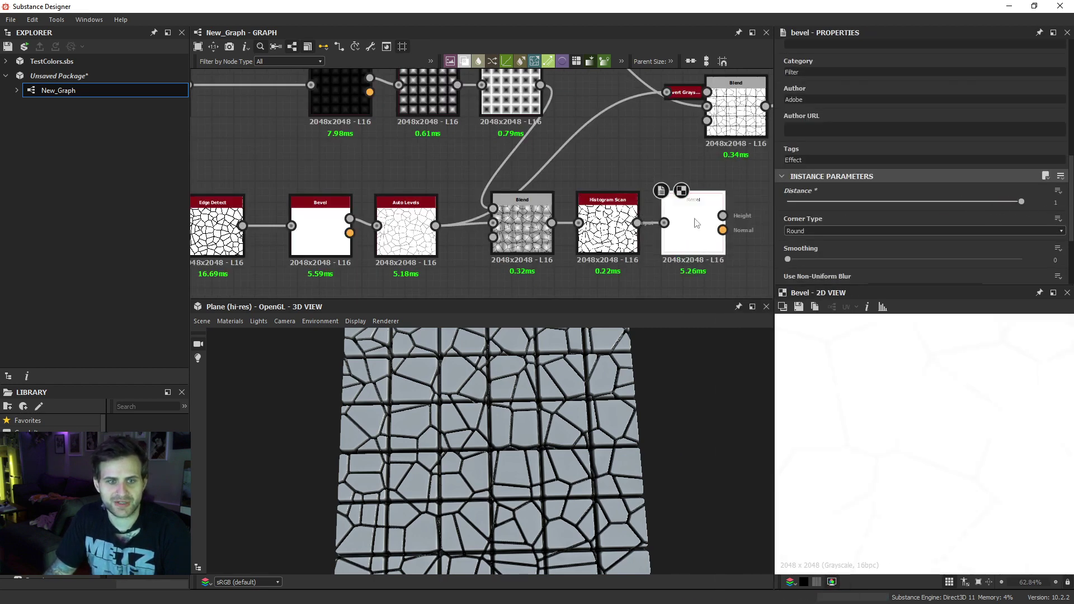
scroll(697, 228, down, 3)
key(ctrl+z)
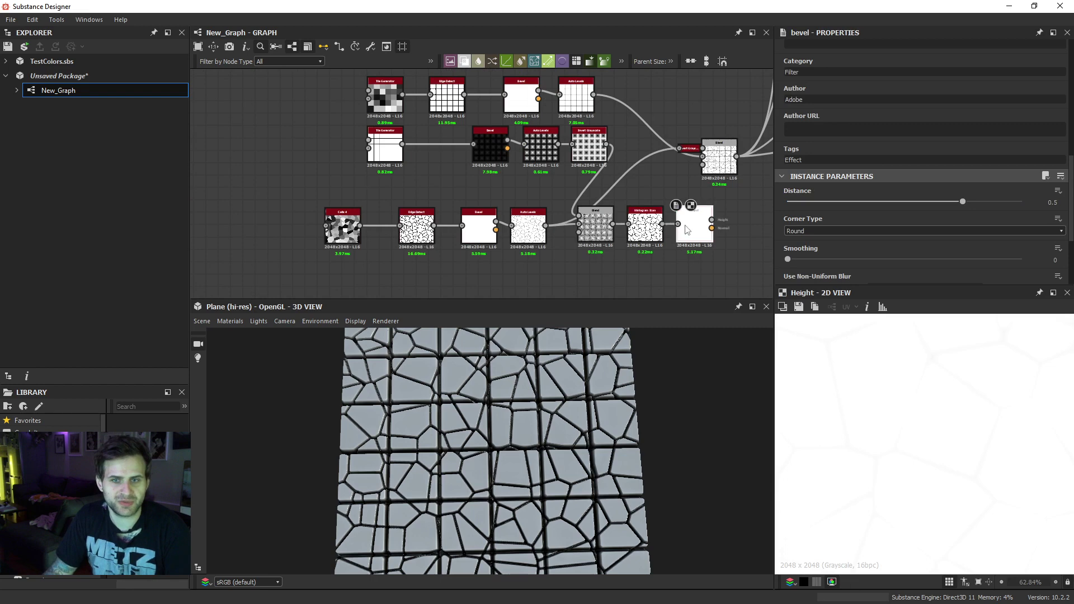
drag(962, 202, 1021, 202)
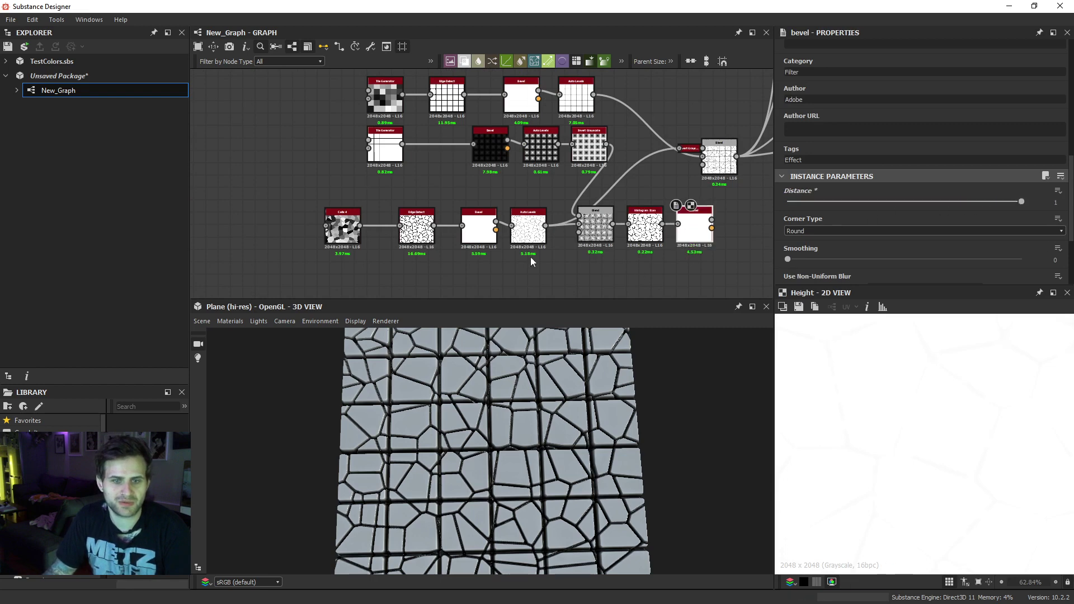
- Shift the tile and crack rows away from the final Blend and add an Auto Levels node after the crack row's last Bevel
scroll(530, 256, down, 2)
mouse_move(585, 242)
mouse_down()
mouse_move(639, 235)
mouse_move(588, 240)
mouse_up()
drag(373, 116, 492, 186)
drag(360, 260, 612, 238)
click(621, 229)
key(space)
text(aut)
click(657, 253)
scroll(624, 244, up, 2)
scroll(976, 399, down, 4)
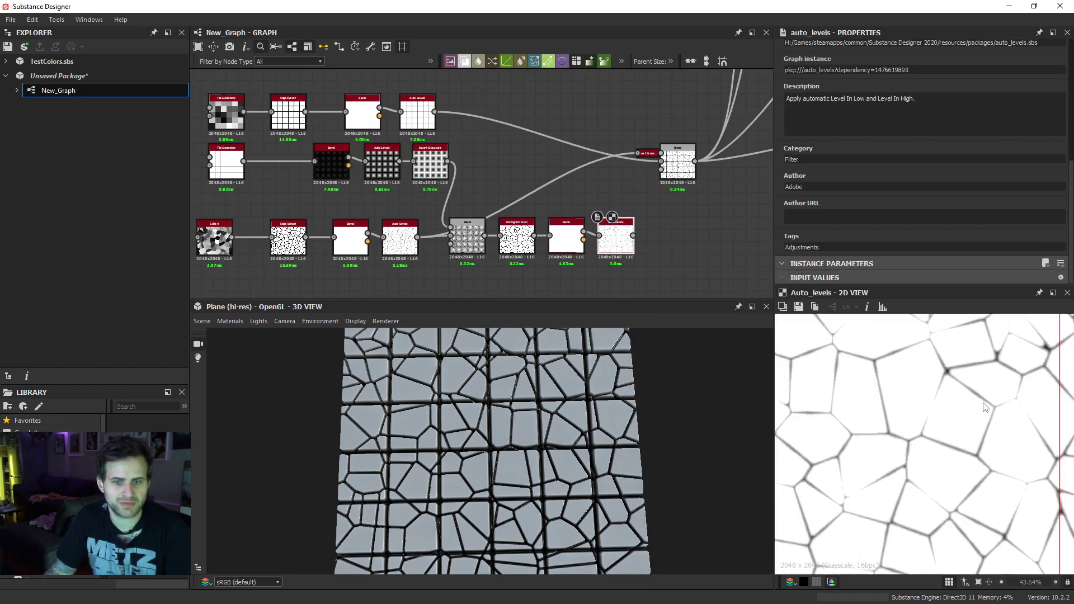
- Feed the new Auto Levels output into the Invert Grayscale node before the final Subtract Blend, replacing the old crack connection
scroll(974, 398, up, 3)
middle_drag(660, 210, 639, 217)
drag(651, 179, 663, 179)
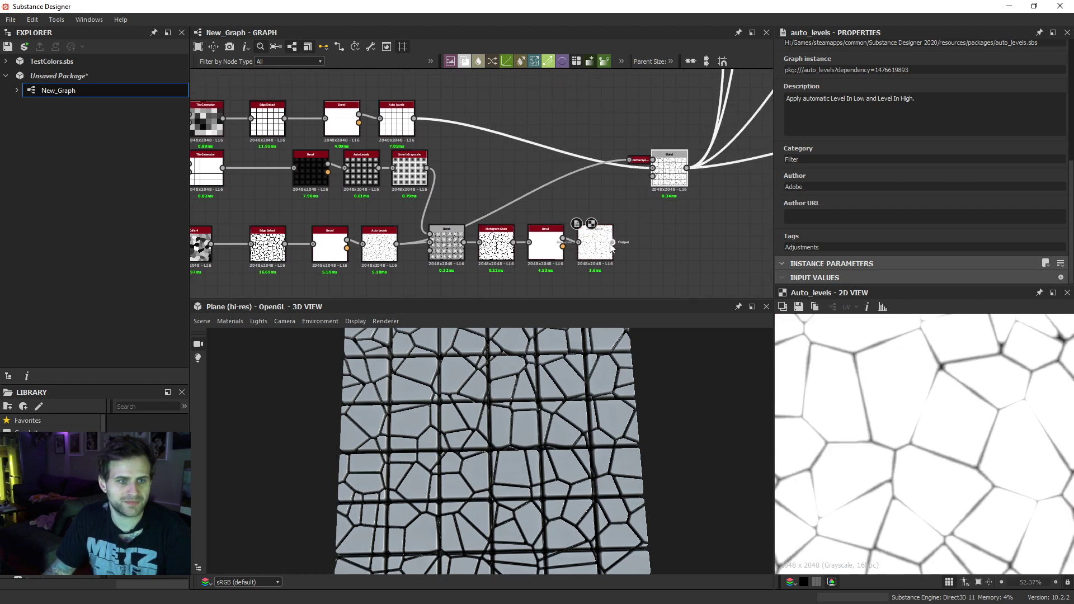
drag(612, 242, 638, 162)
- Set the final Subtract Blend's Opacity to 0.14, checking the crack depth on the plane
click(669, 170)
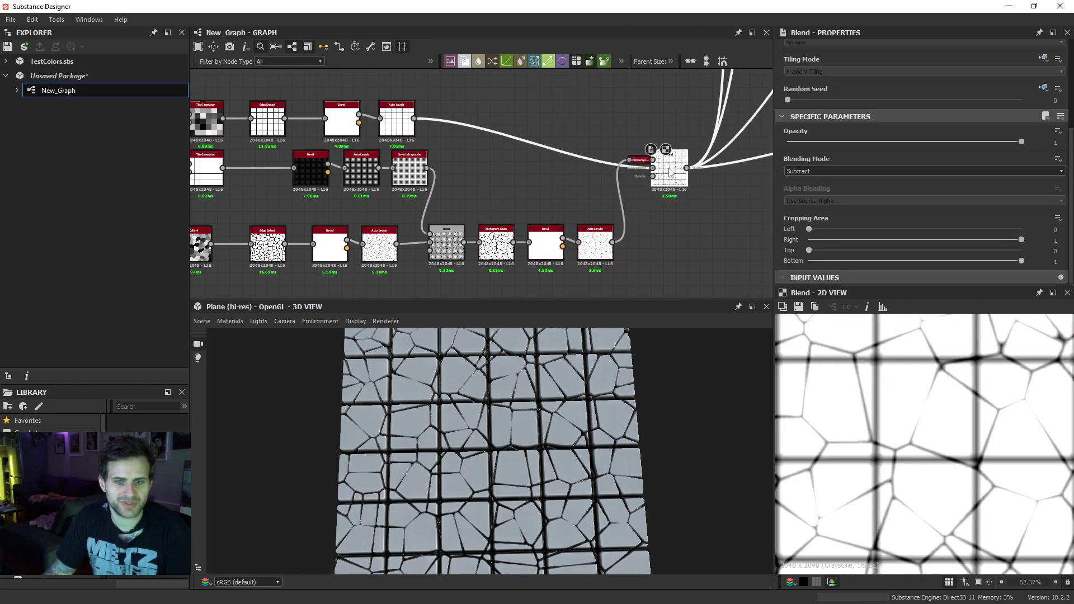
scroll(541, 424, up, 3)
scroll(542, 426, up, 3)
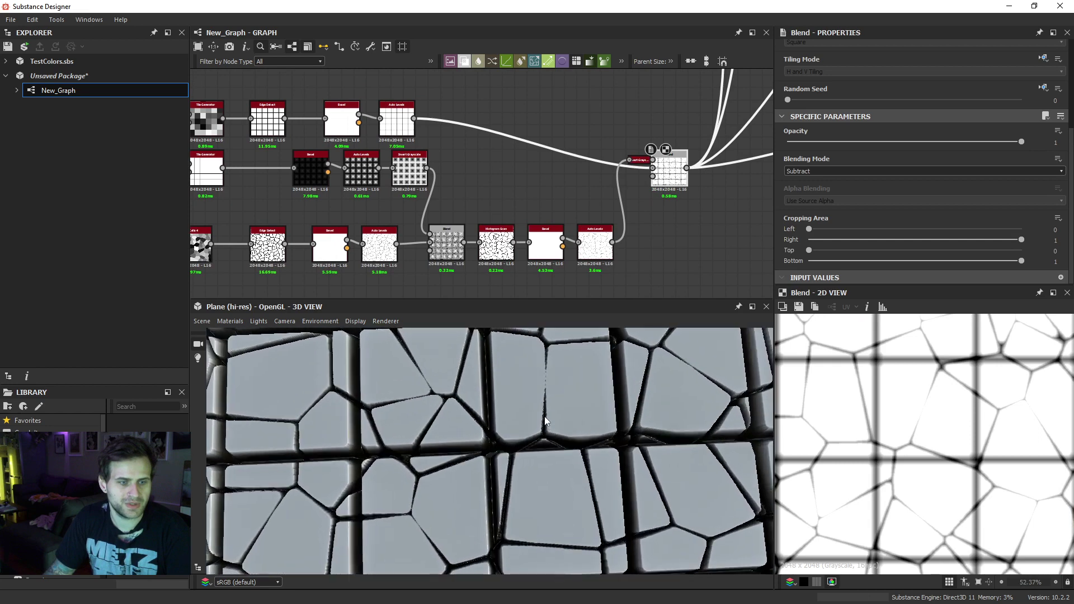
drag(904, 142, 820, 146)
scroll(562, 418, down, 3)
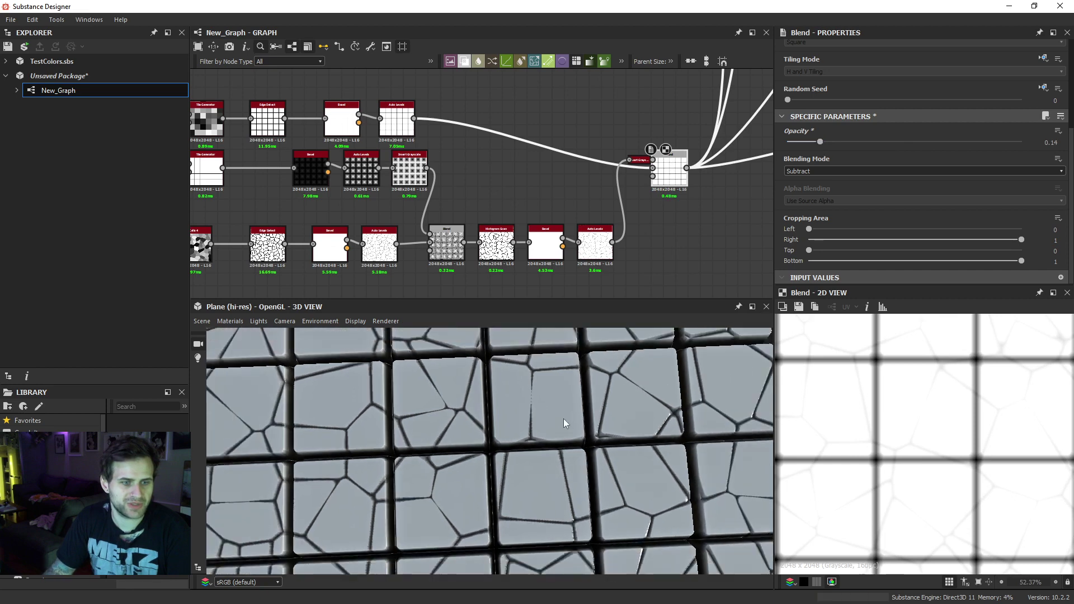
drag(563, 418, 568, 367)
- Set the Opacity of the Multiply Blend that combines the uniform colour with the tile mask to 0.34
scroll(595, 223, down, 5)
middle_drag(594, 236, 531, 305)
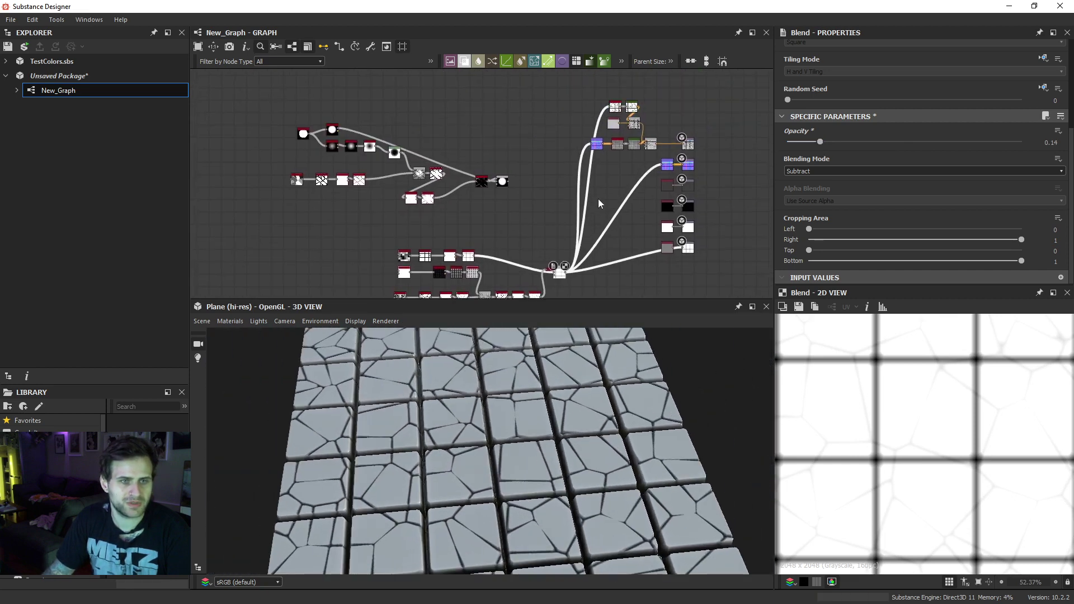
scroll(614, 144, up, 3)
click(683, 147)
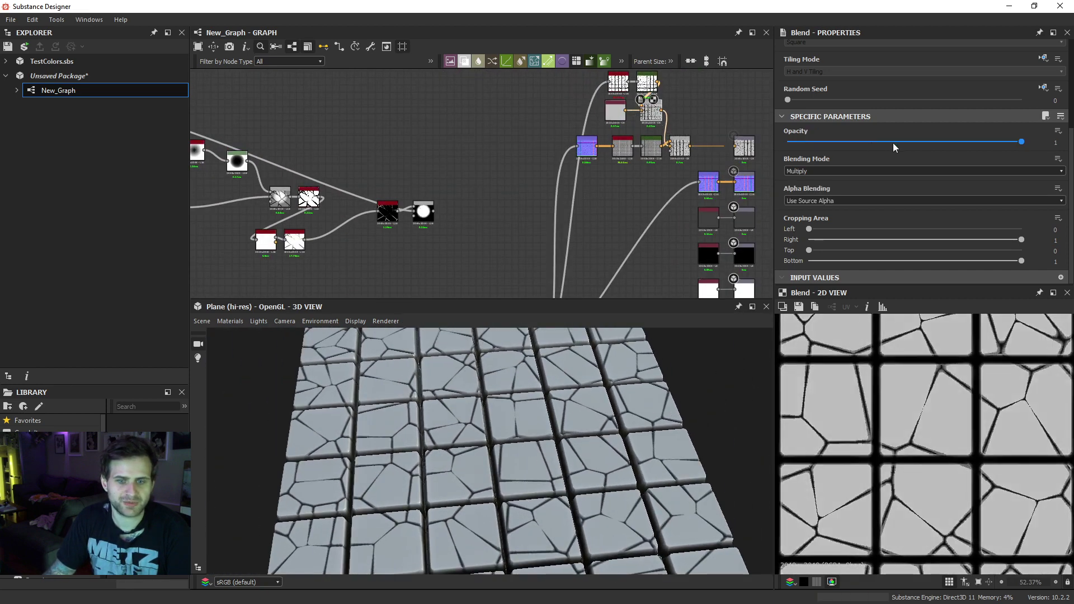
drag(842, 144, 867, 144)
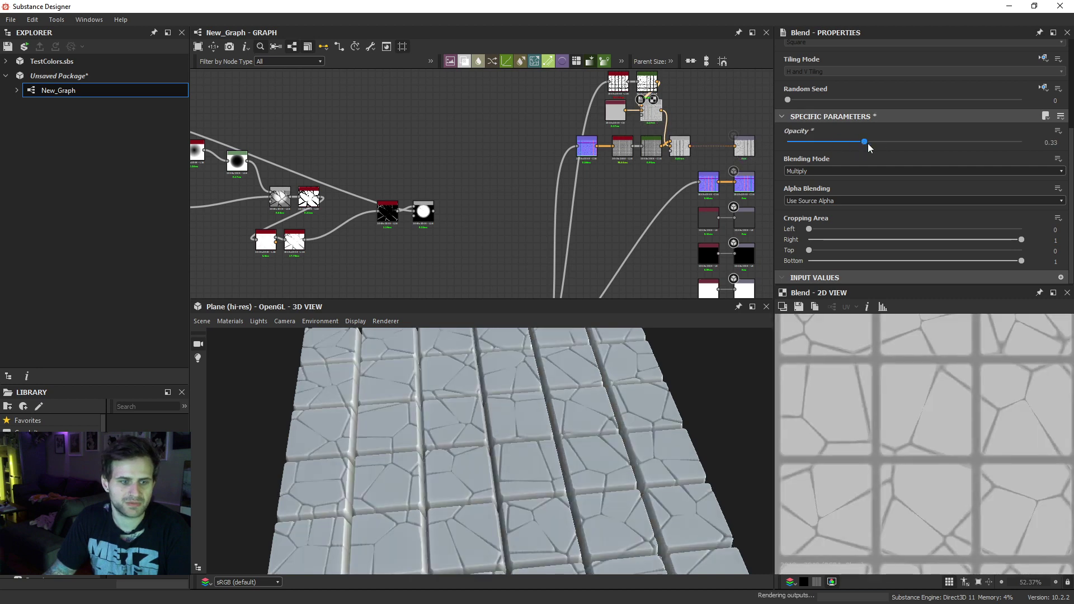
drag(610, 448, 588, 307)
- Set the Edge Width of the crack row's Edge Detect node to 3.61 and check the wider cracks on the plane
middle_drag(564, 280, 686, 74)
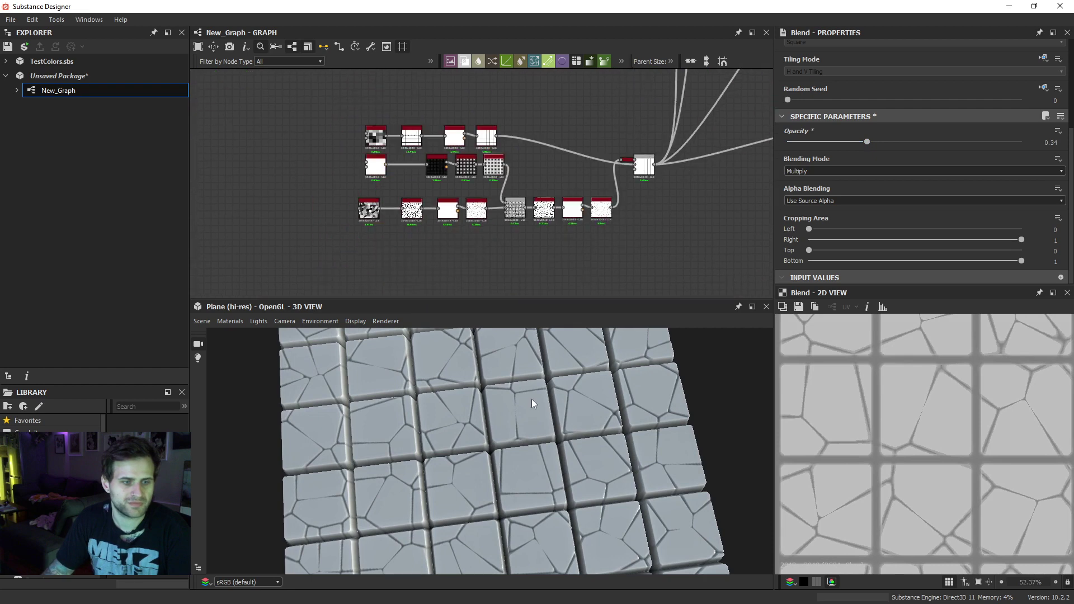
drag(531, 398, 525, 417)
scroll(525, 418, up, 3)
scroll(378, 179, up, 3)
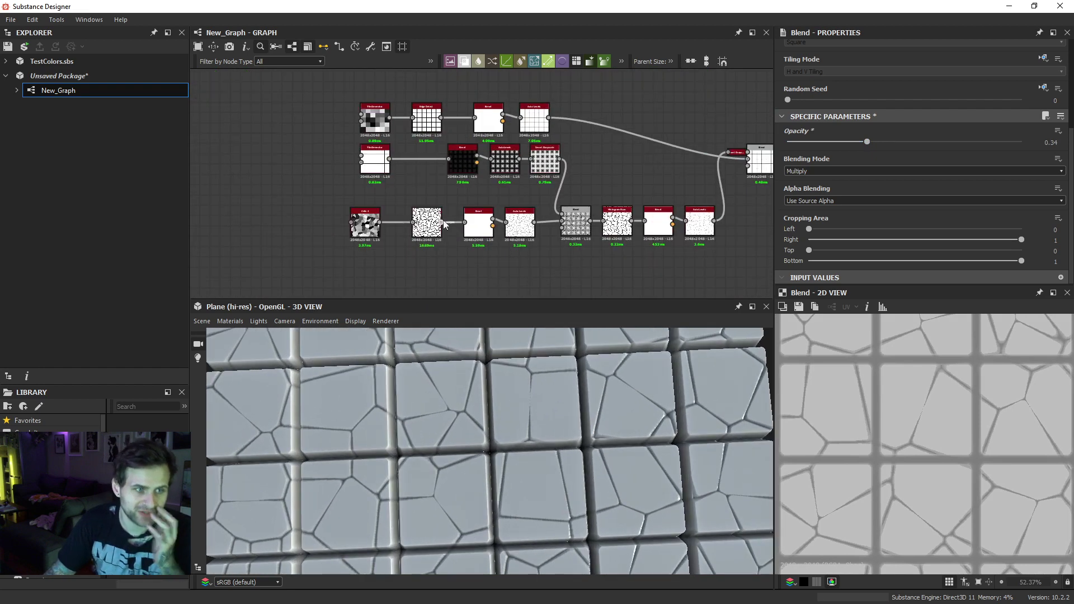
click(412, 209)
scroll(1010, 179, down, 5)
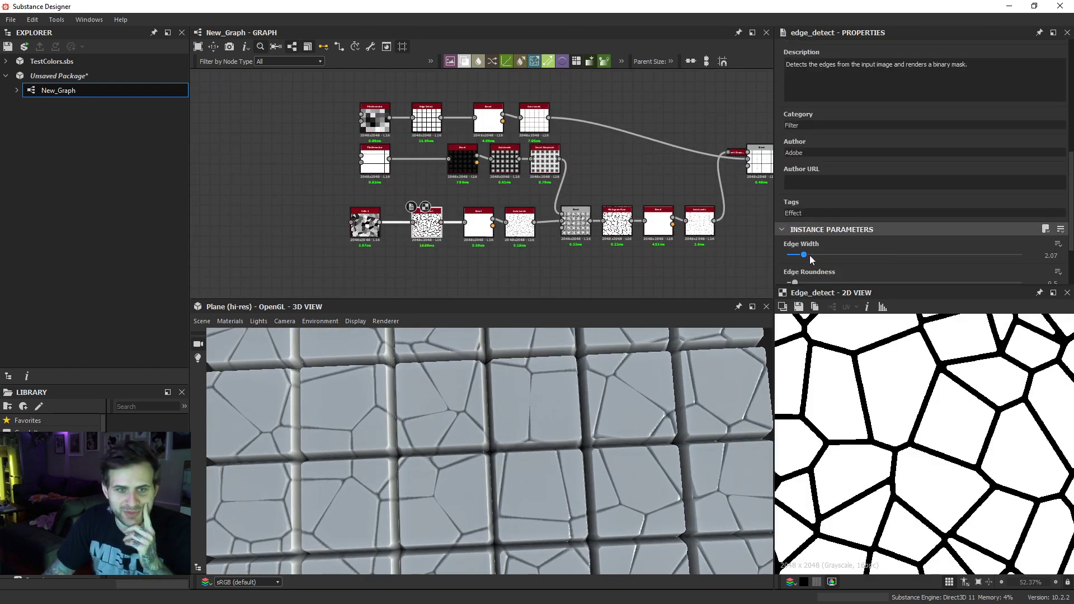
drag(810, 255, 830, 258)
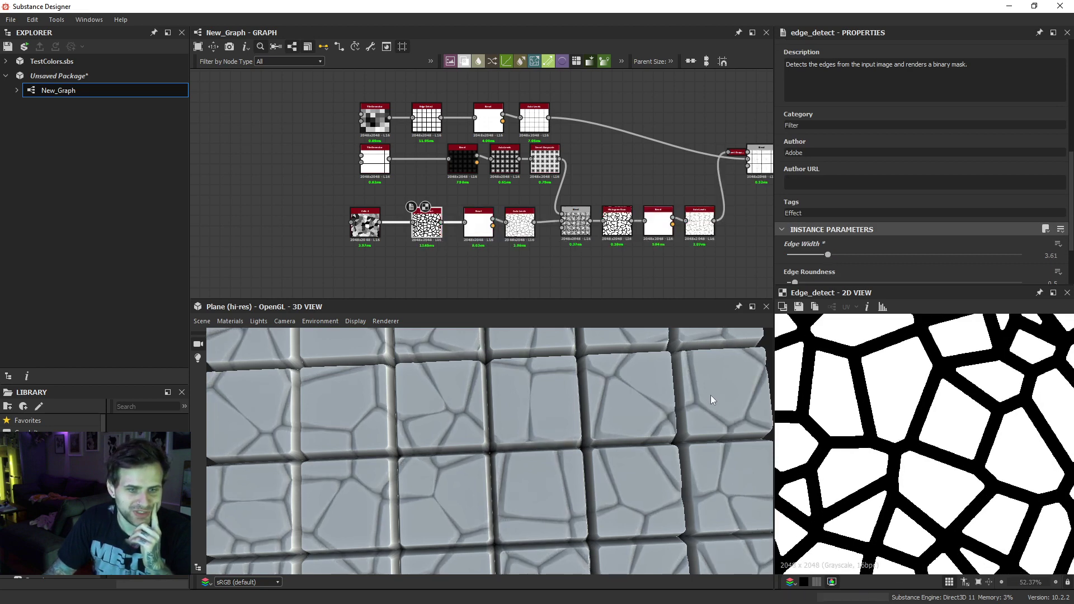
middle_drag(727, 502, 697, 466)
- Add an unconnected Levels node beside the tile gradient row's Invert Grayscale node
click(595, 164)
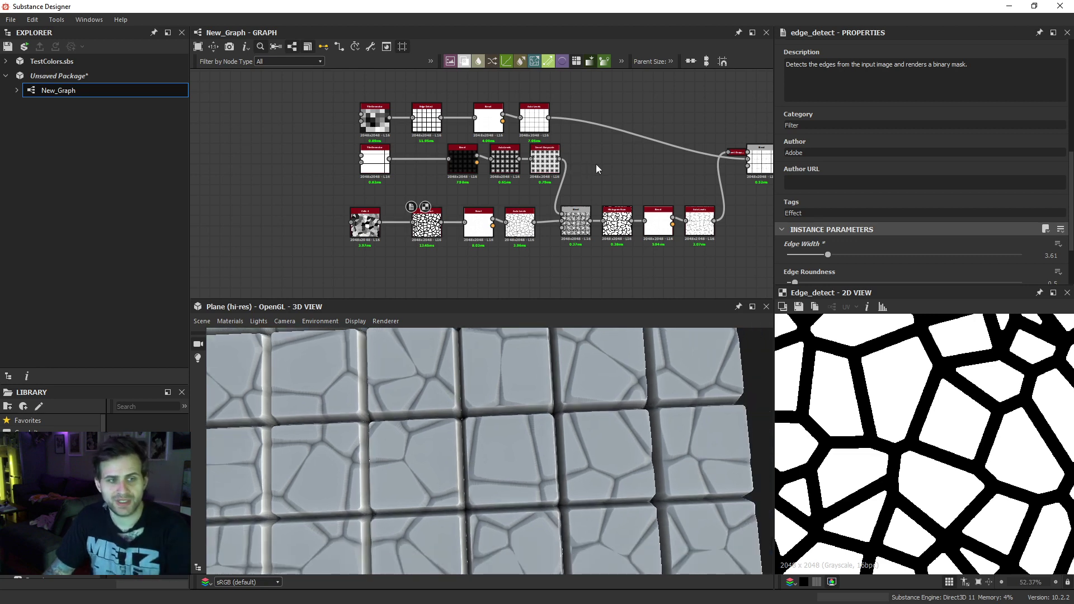
key(space)
text(lev)
key(Return)
scroll(540, 149, up, 3)
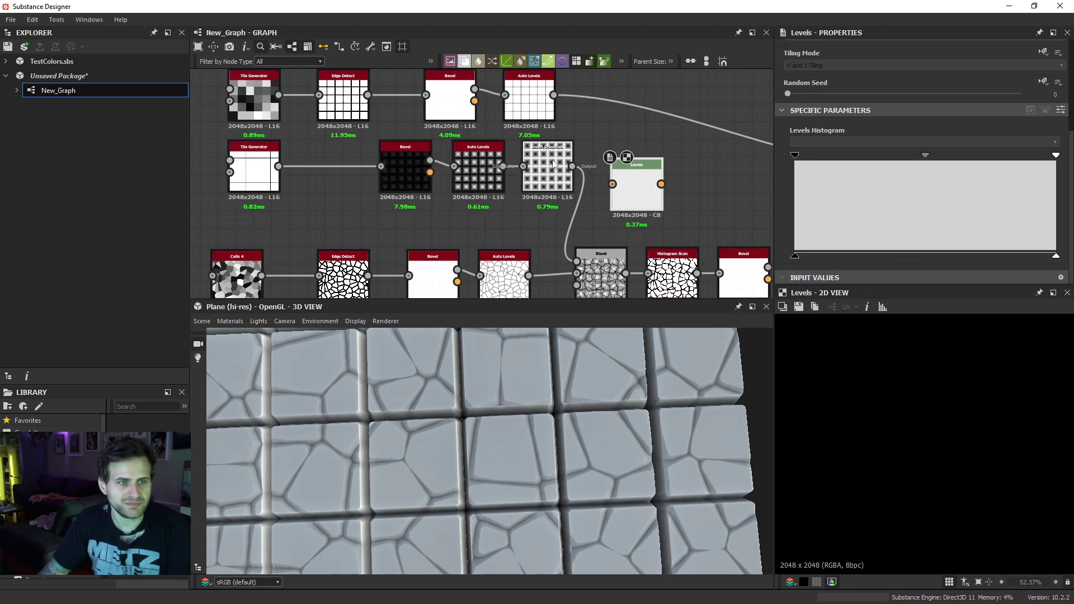
- Inspect the tile gradient, make room after its Bevel, and add a Blur HQ Grayscale node fed by the Bevel's height output
double_click(546, 166)
click(408, 169)
scroll(931, 431, up, 2)
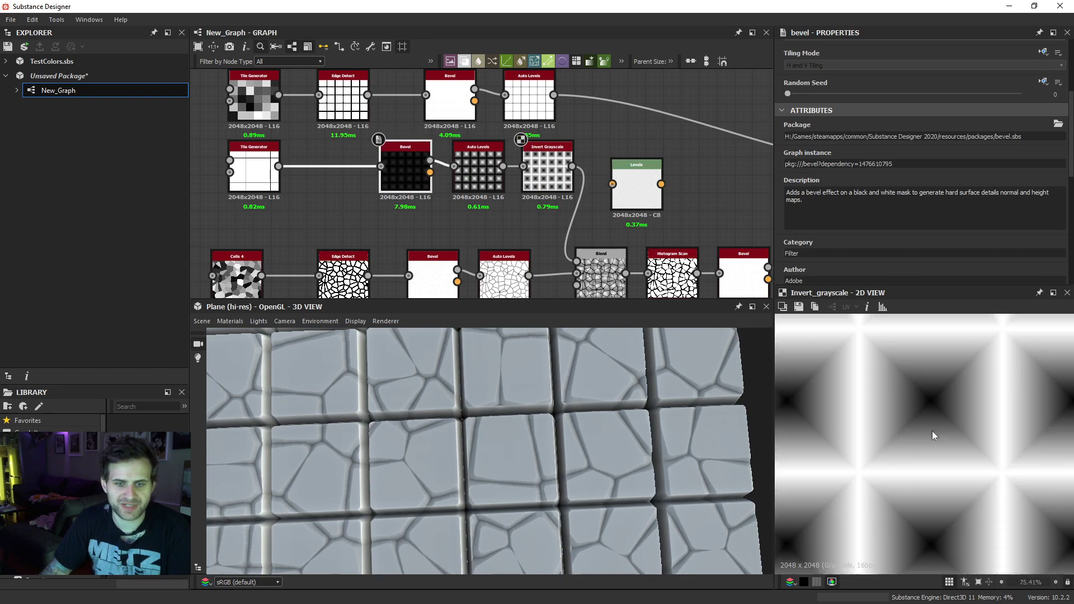
scroll(907, 412, up, 2)
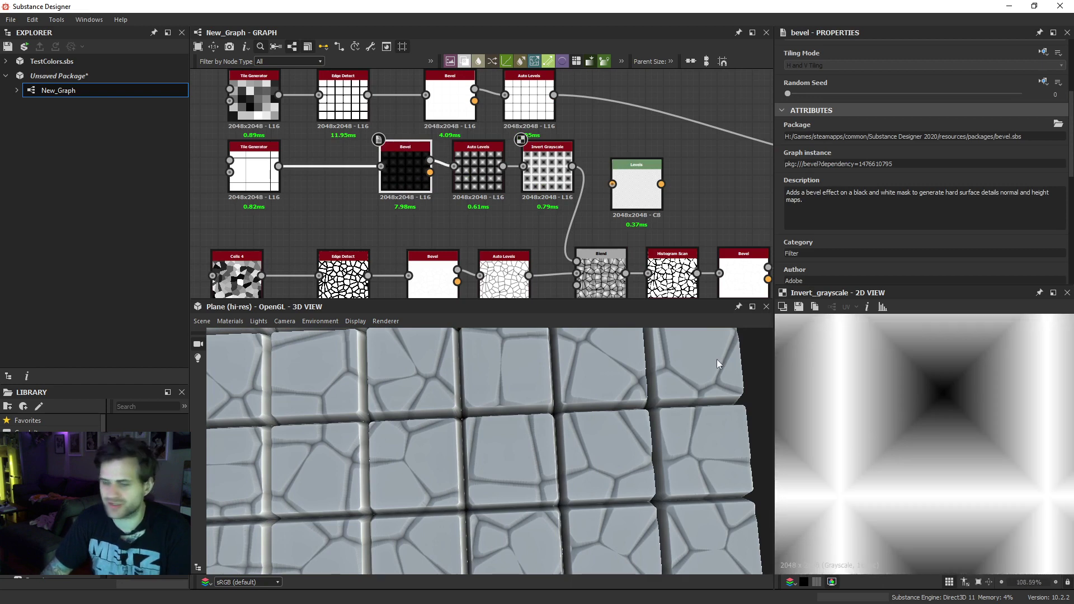
double_click(484, 180)
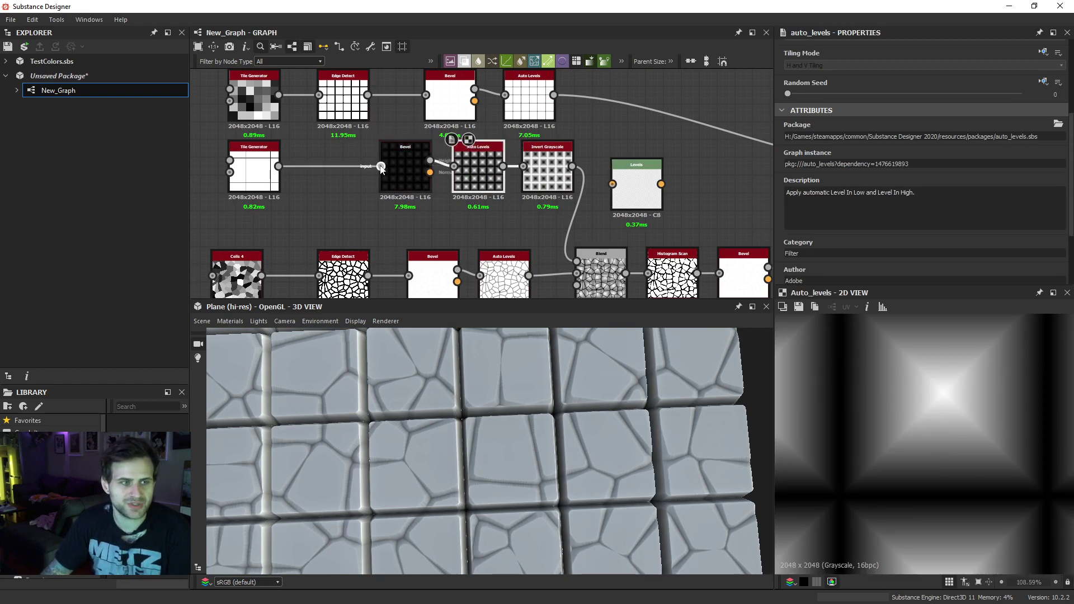
scroll(922, 220, down, 3)
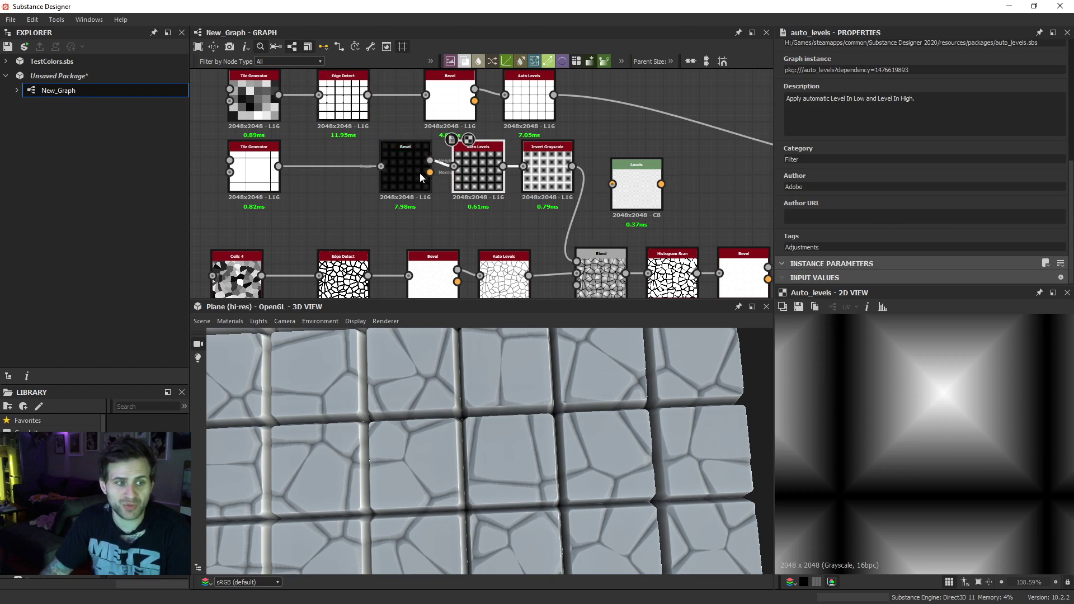
drag(420, 168, 375, 168)
key(space)
text(blur)
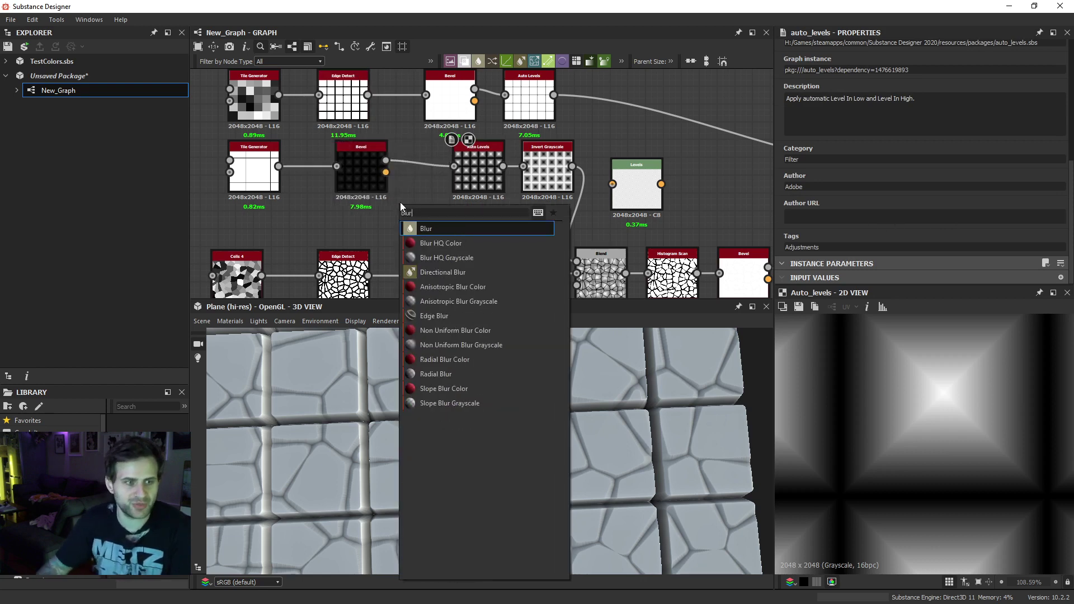
click(480, 259)
drag(387, 165, 381, 201)
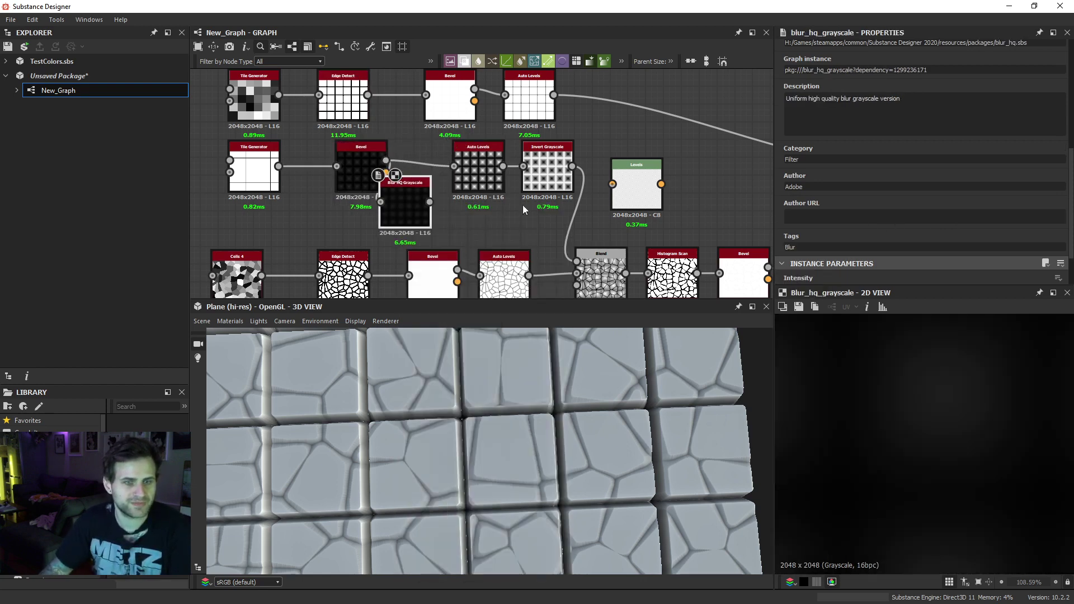
- Set the Blur HQ Grayscale Intensity to 3.59 and connect its output to the gradient row's Auto Levels
scroll(864, 223, down, 2)
drag(867, 233, 843, 233)
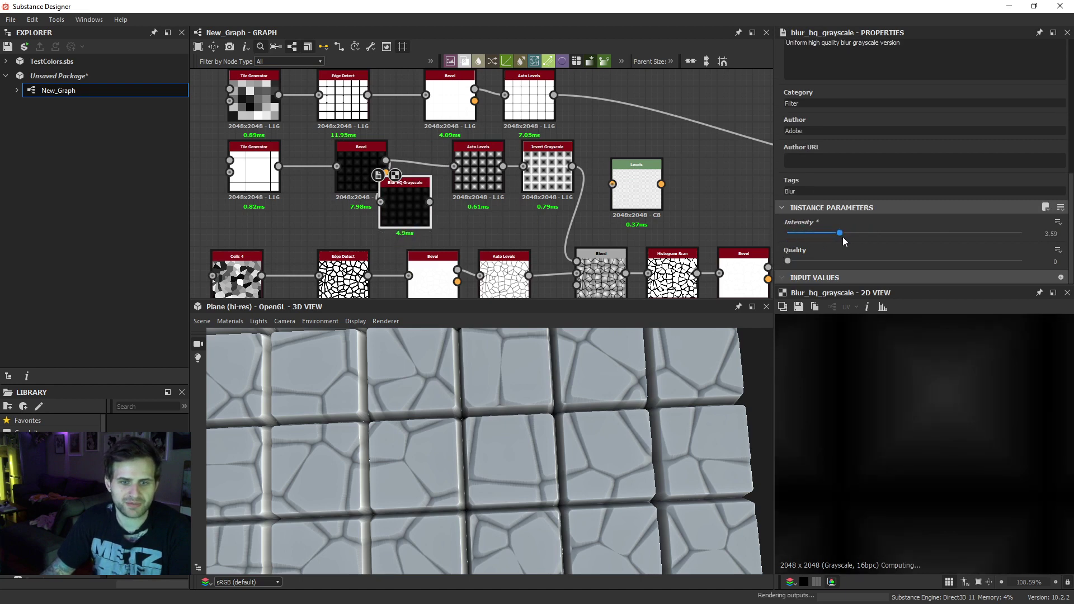
drag(429, 202, 452, 166)
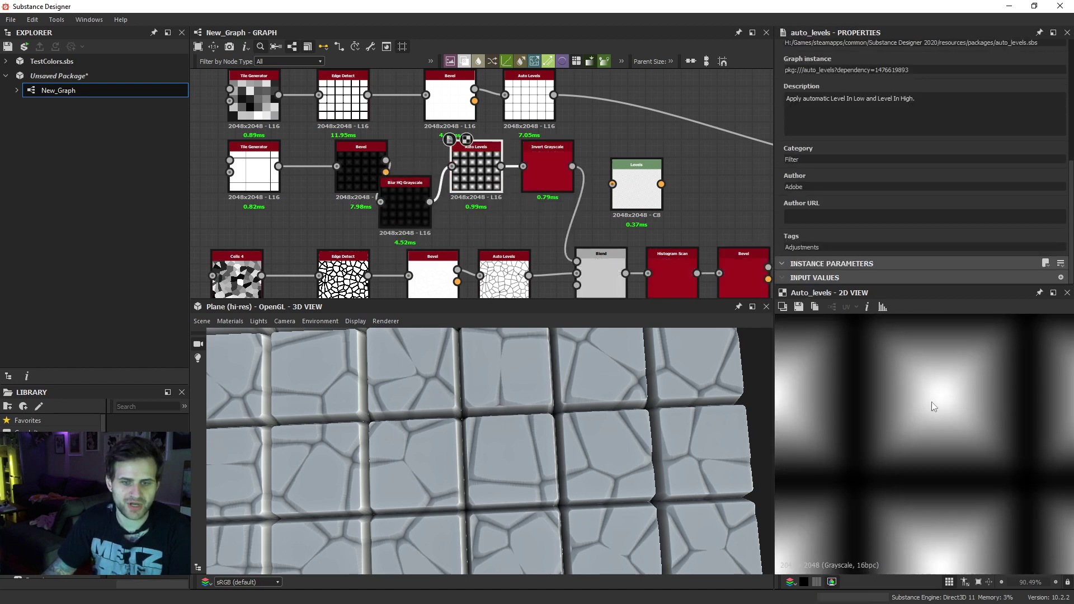
- Align the Blur HQ Grayscale node between the Bevel and Auto Levels, spacing the gradient row's nodes evenly
drag(413, 220, 431, 183)
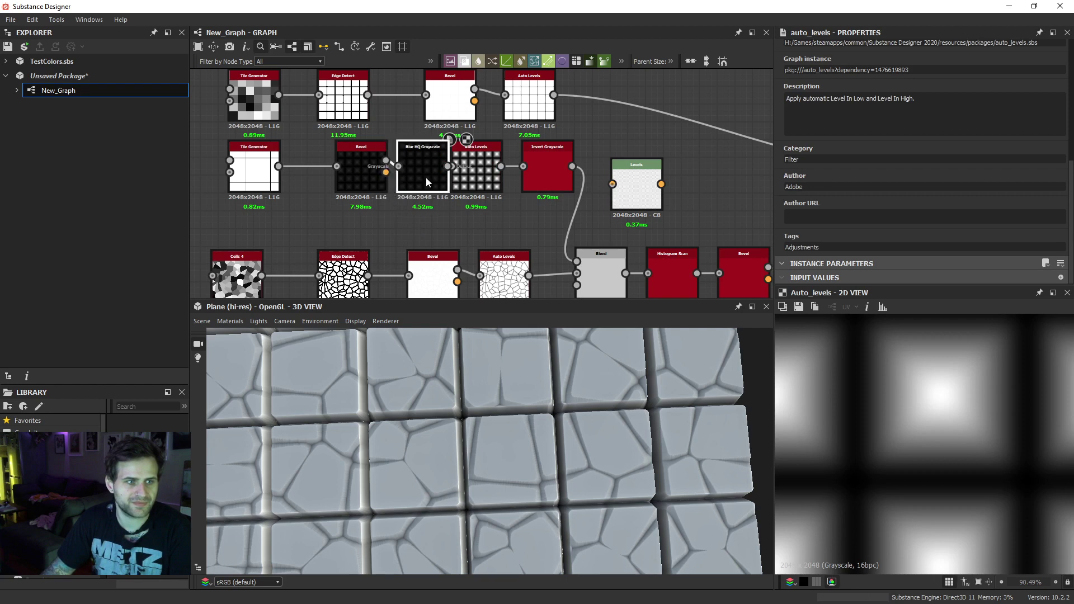
middle_drag(285, 211, 320, 206)
drag(320, 206, 364, 179)
drag(461, 174, 425, 173)
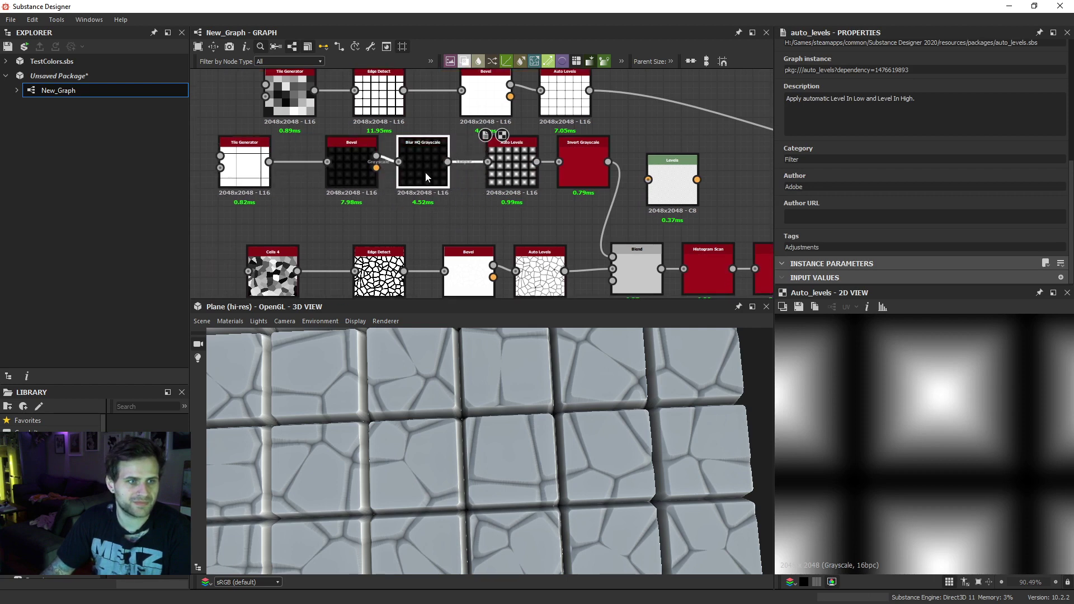
- Examine how the blurred gradient affects the cracks at the crack row's Blend, Histogram Scan, last Bevel and Auto Levels
click(579, 170)
middle_drag(643, 261, 585, 233)
click(585, 234)
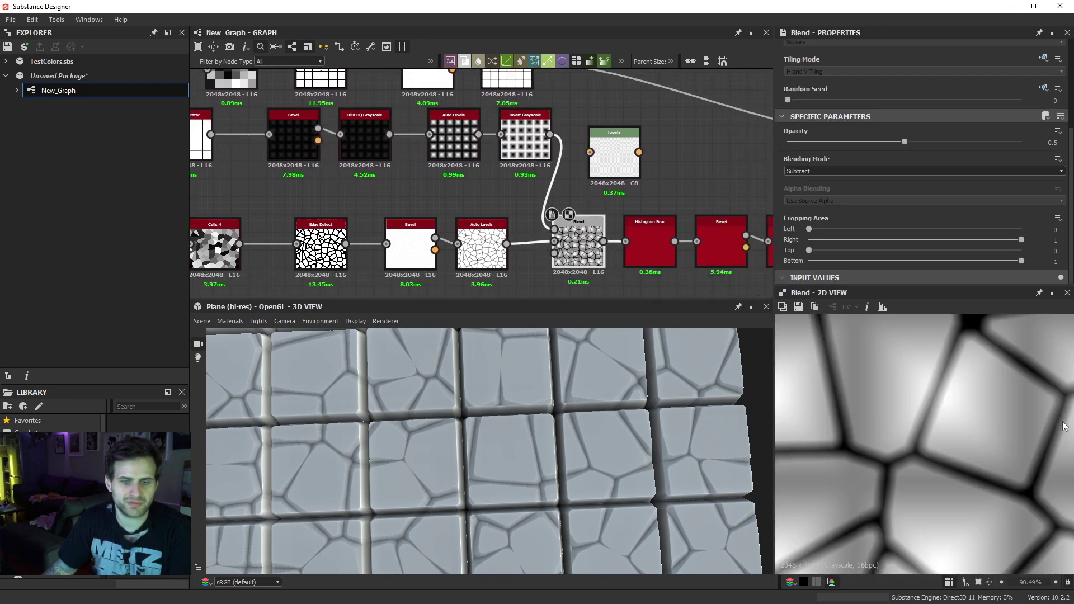
click(660, 225)
click(713, 237)
middle_drag(713, 237, 582, 220)
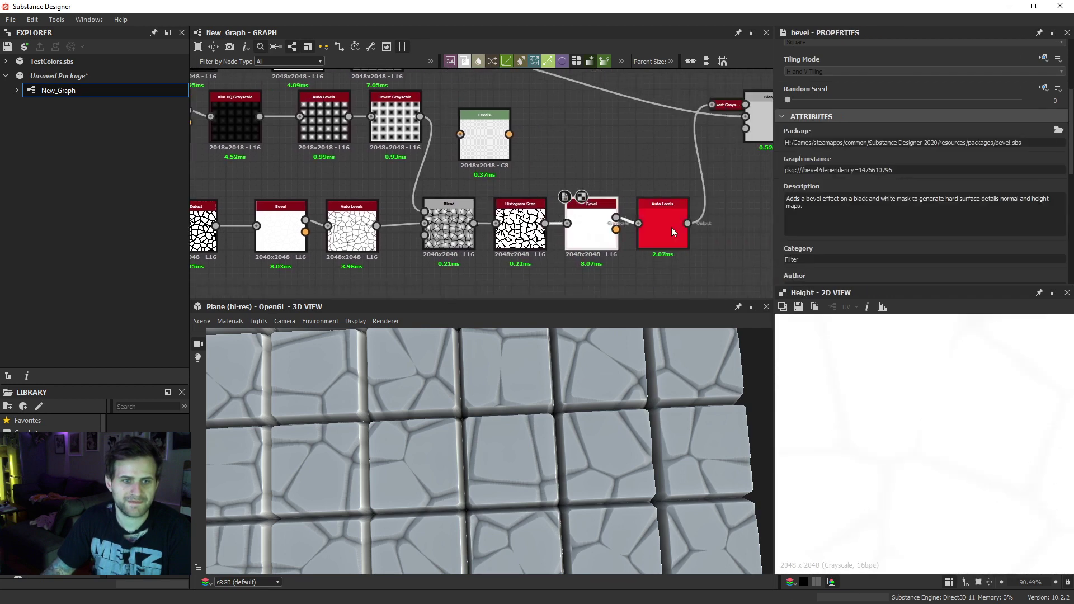
click(675, 230)
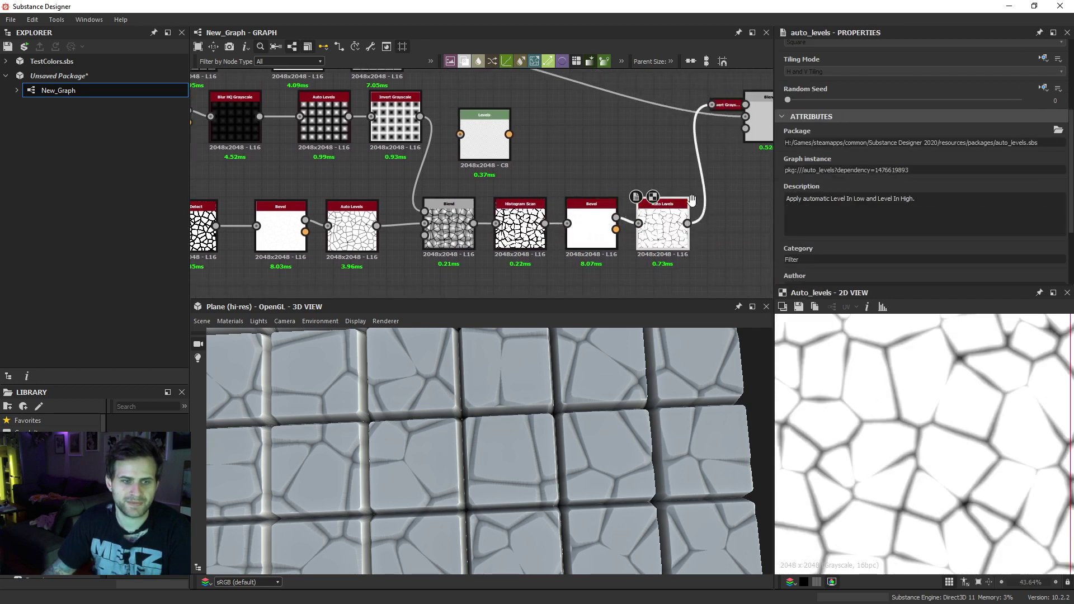
- Set the final Subtract Blend's Opacity to 0.23
middle_drag(692, 200, 665, 210)
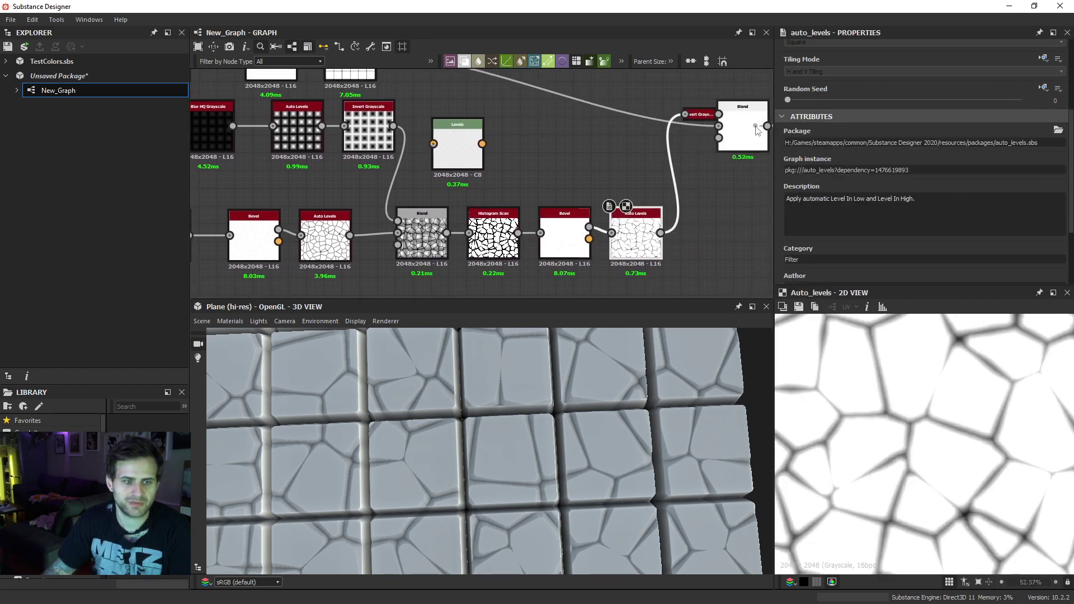
click(755, 130)
click(841, 143)
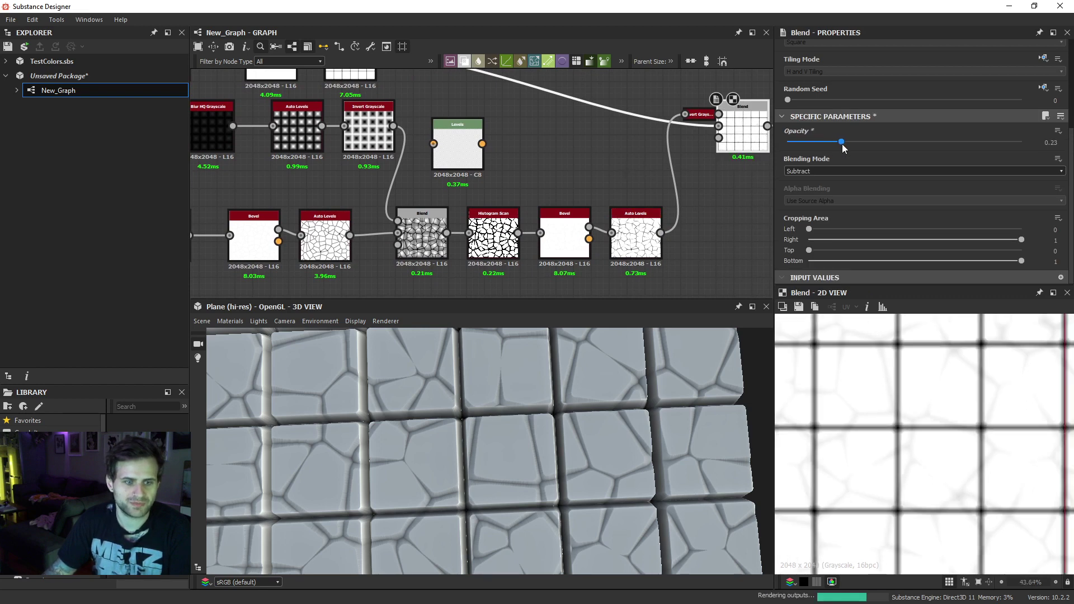
- Insert the Levels node between the gradient row's Invert Grayscale and the crack row's Subtract Blend
middle_drag(466, 146, 492, 146)
drag(491, 146, 419, 125)
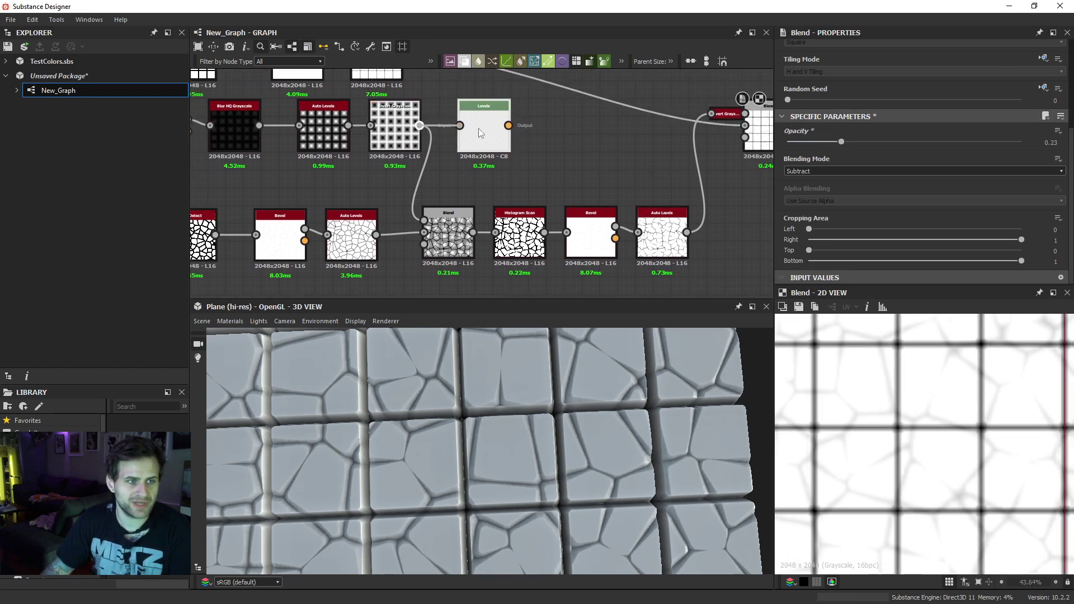
double_click(479, 131)
drag(508, 125, 423, 220)
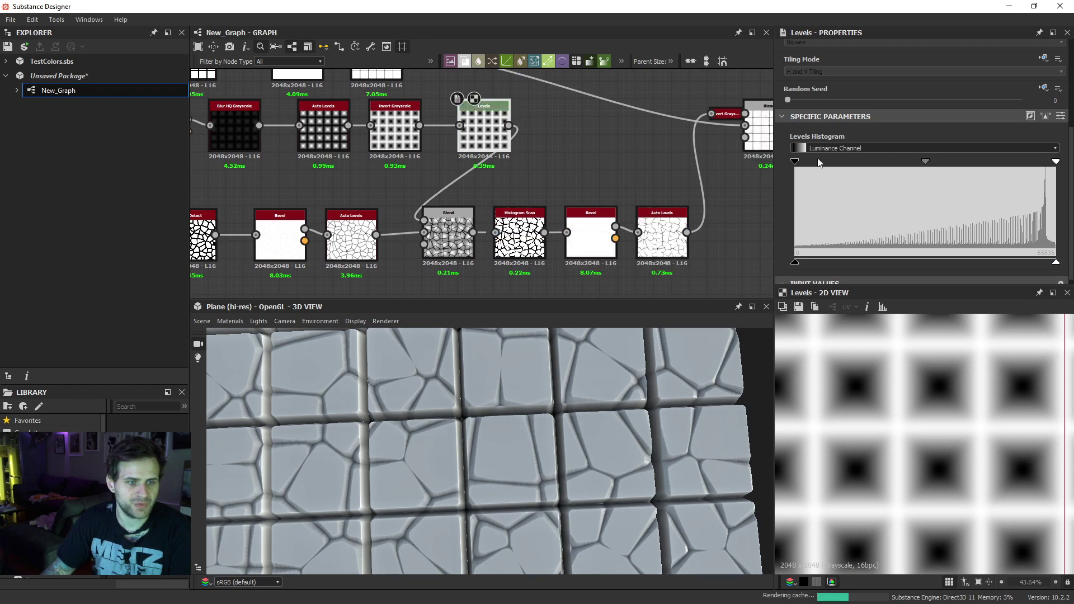
- Darken the tile gradient by moving the Levels midtone slightly toward white, checking the cracks on the plane
drag(925, 161, 935, 165)
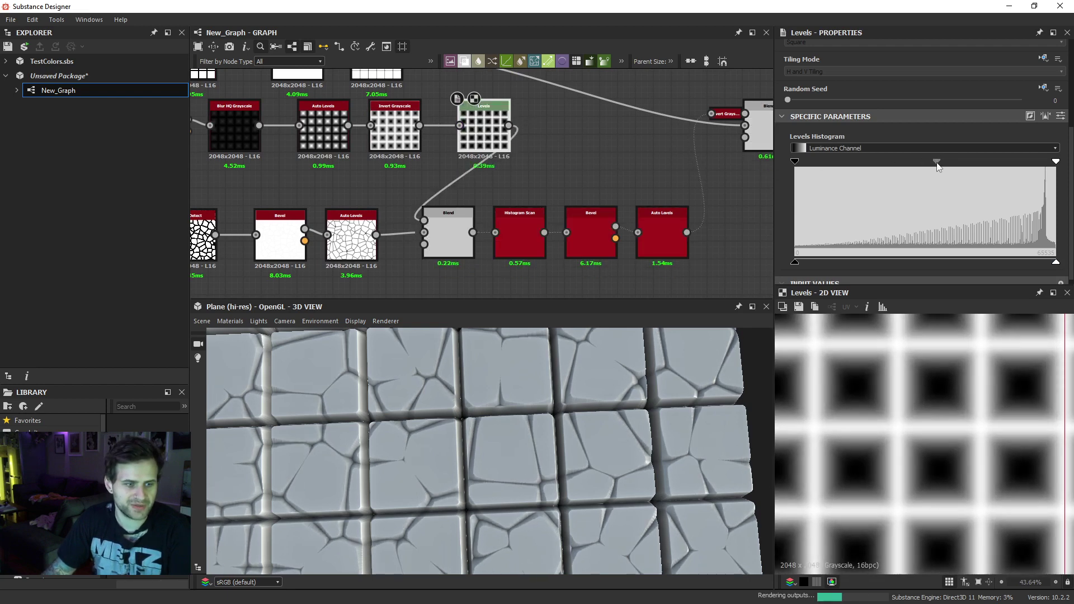
drag(508, 375, 545, 394)
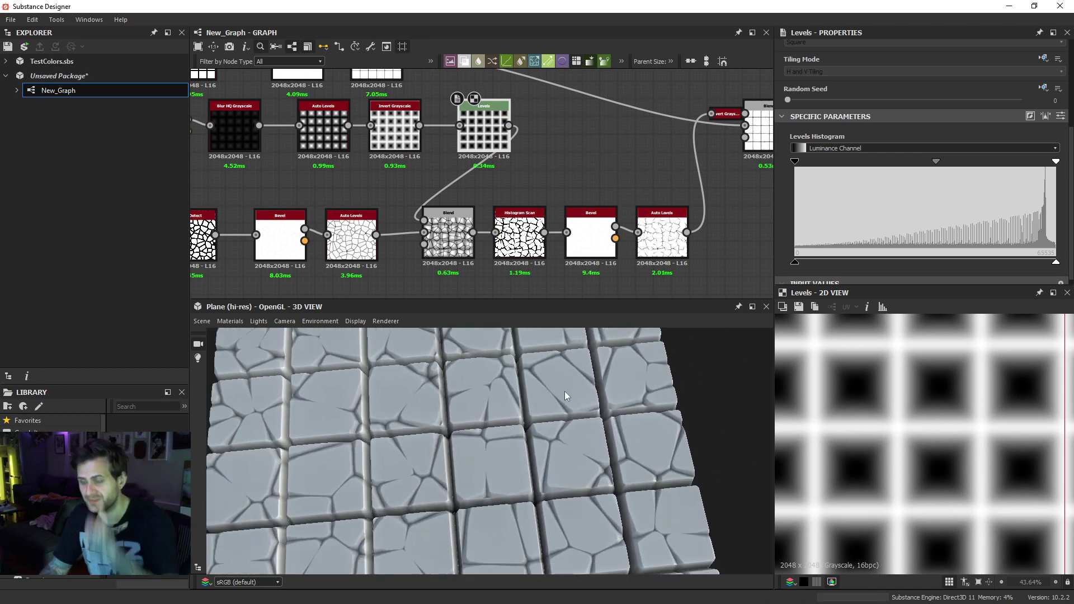
drag(469, 441, 484, 443)
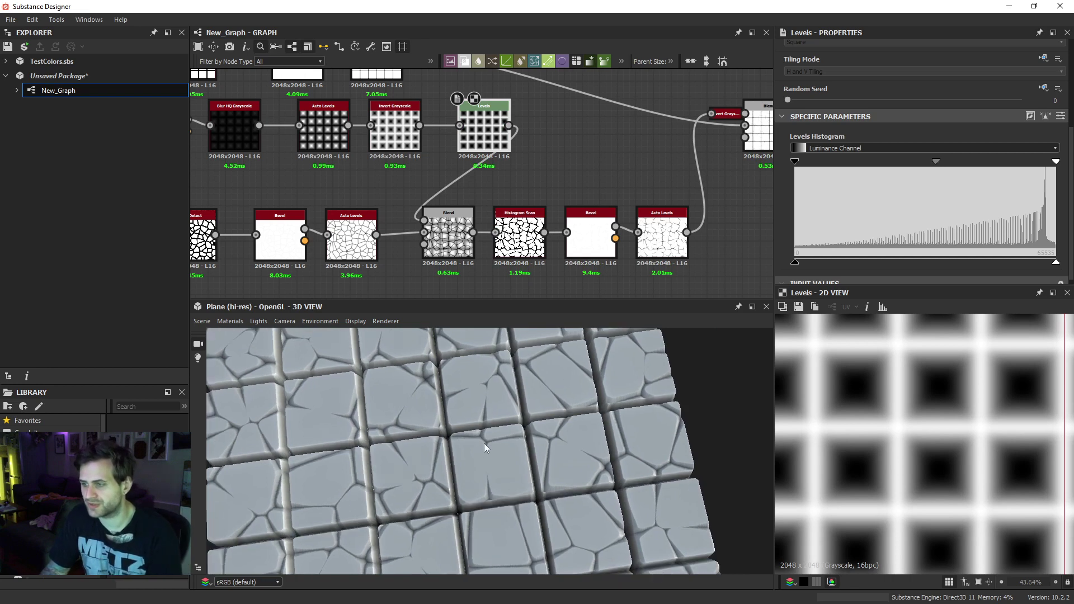